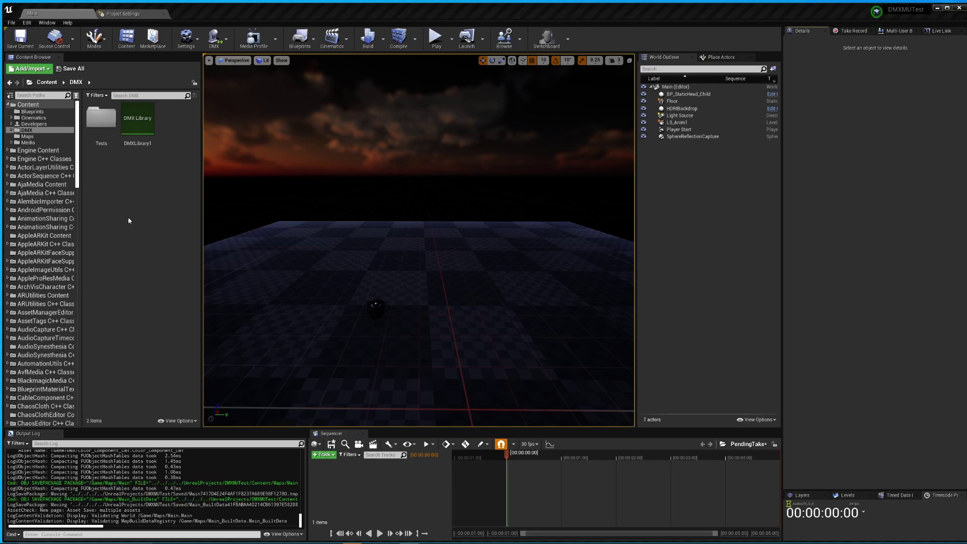
Select the static head light fixture in the level and enlarge its component list to show every component.
left_click(375, 306)
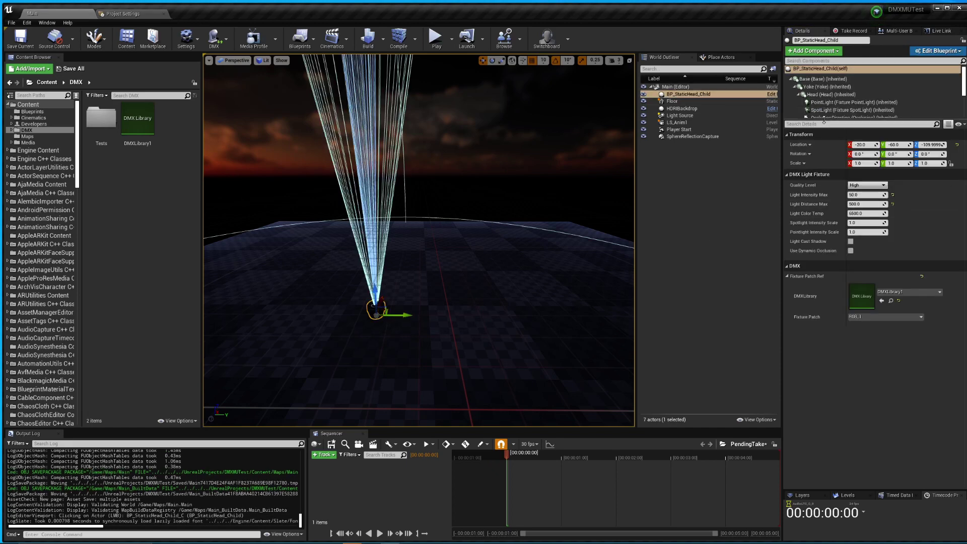
left_click_drag(823, 123, 824, 195)
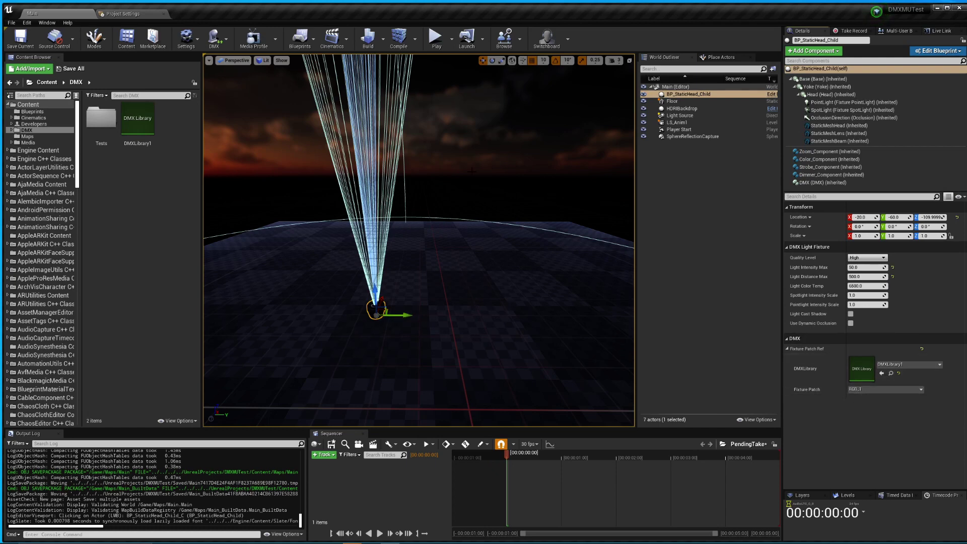
Open DMXLibrary1 docked with the main editor and review its RGB fixture type functions and fixture patches.
double_click(146, 121)
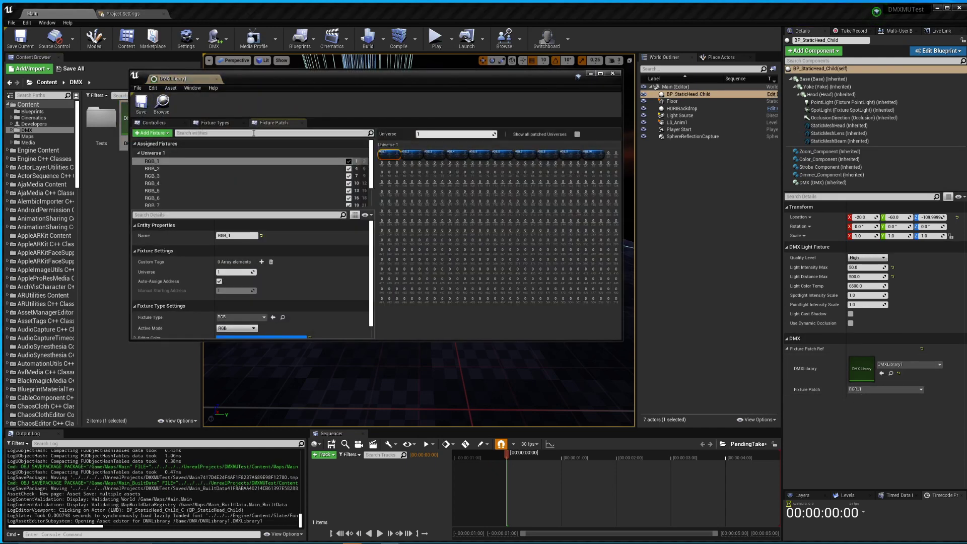
left_click_drag(173, 79, 214, 11)
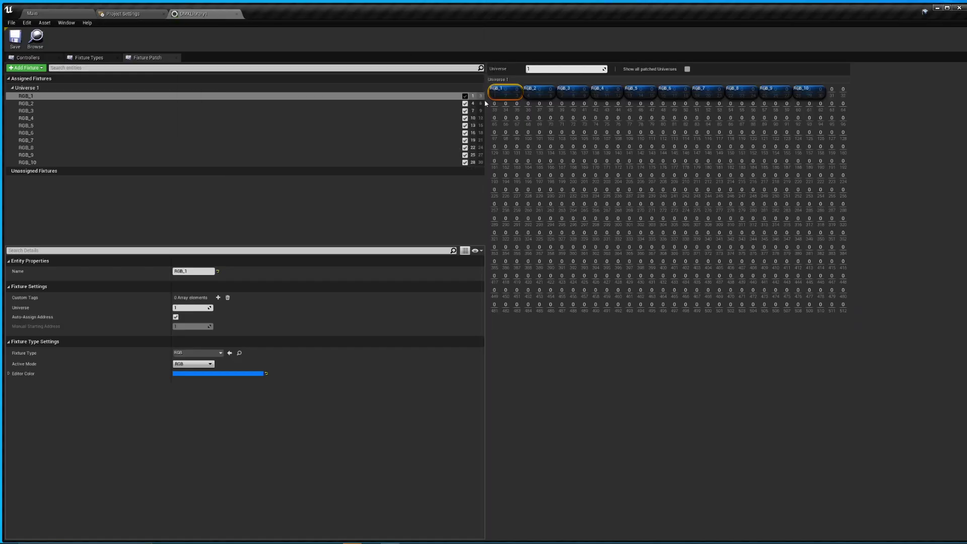
left_click(92, 58)
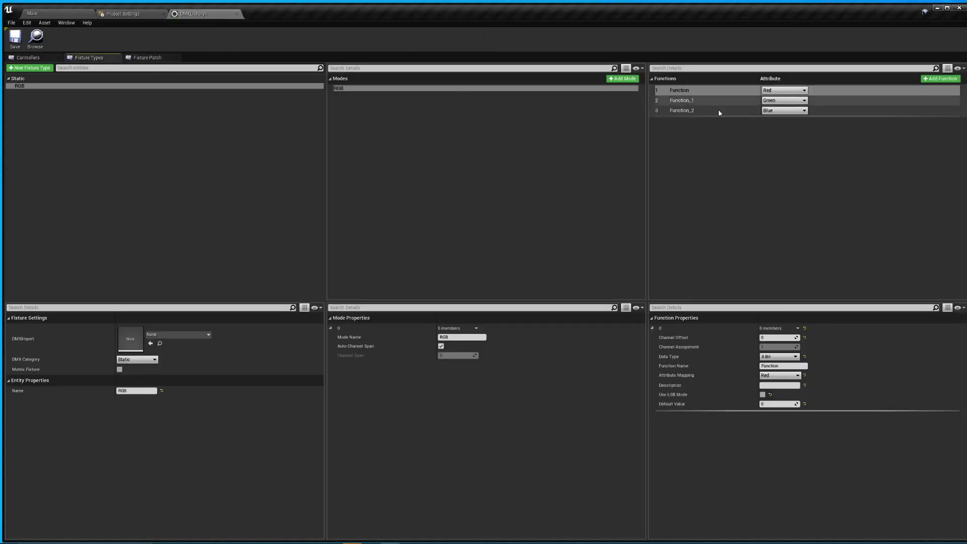
left_click(154, 58)
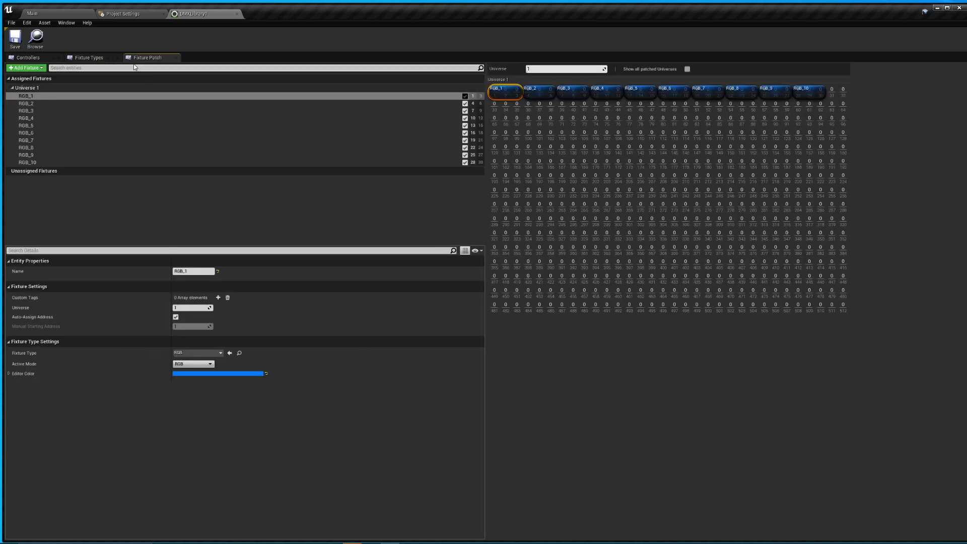
Return to the Main level and inspect the DMX channel settings of the fixture's Dimmer_Component.
left_click(75, 13)
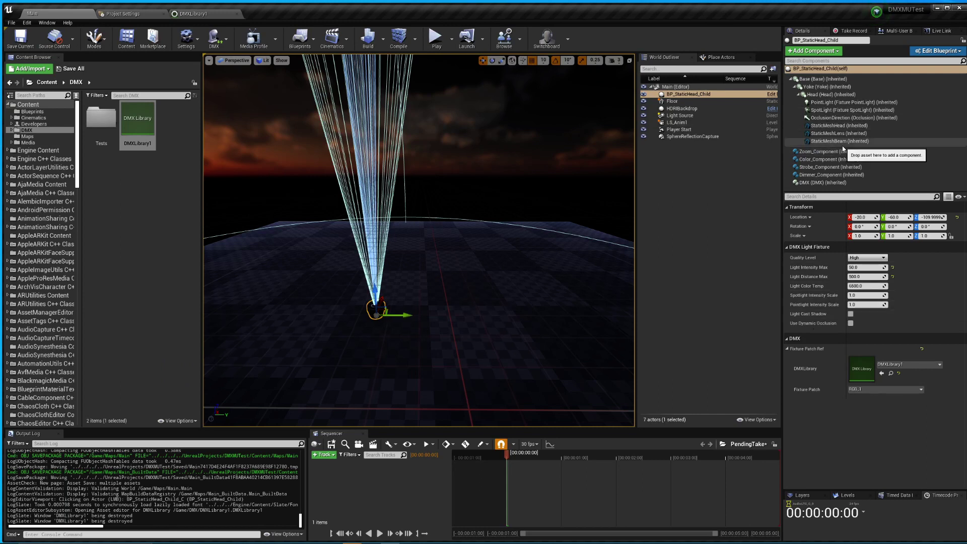
left_click(825, 174)
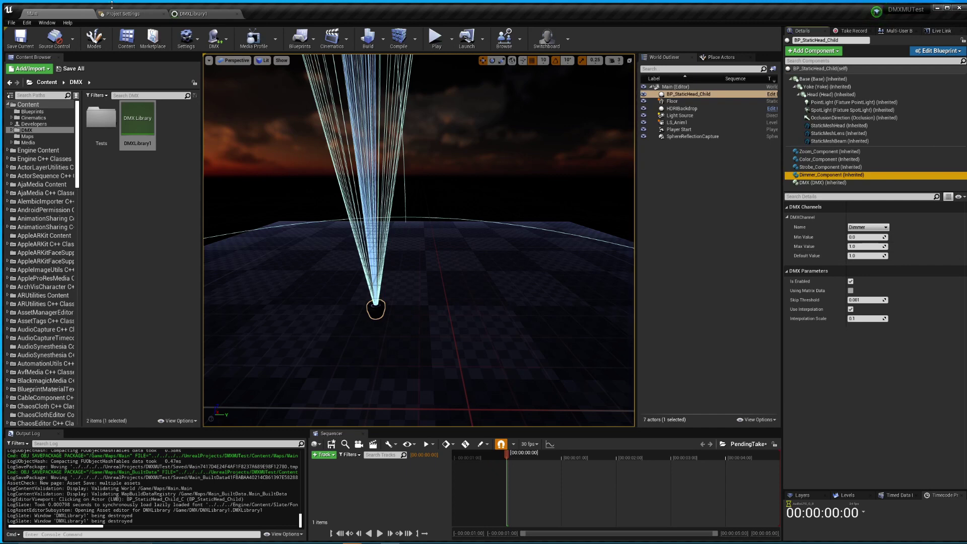
Open the DMX Output Console, move it clear of the fixture in the viewport, and start playing the level.
left_click(214, 39)
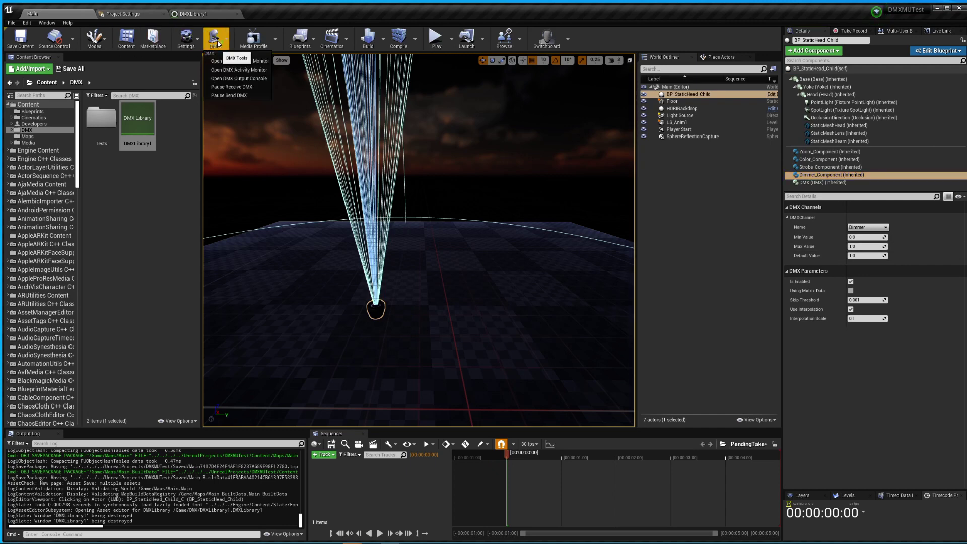
left_click(248, 78)
left_click_drag(225, 301, 207, 204)
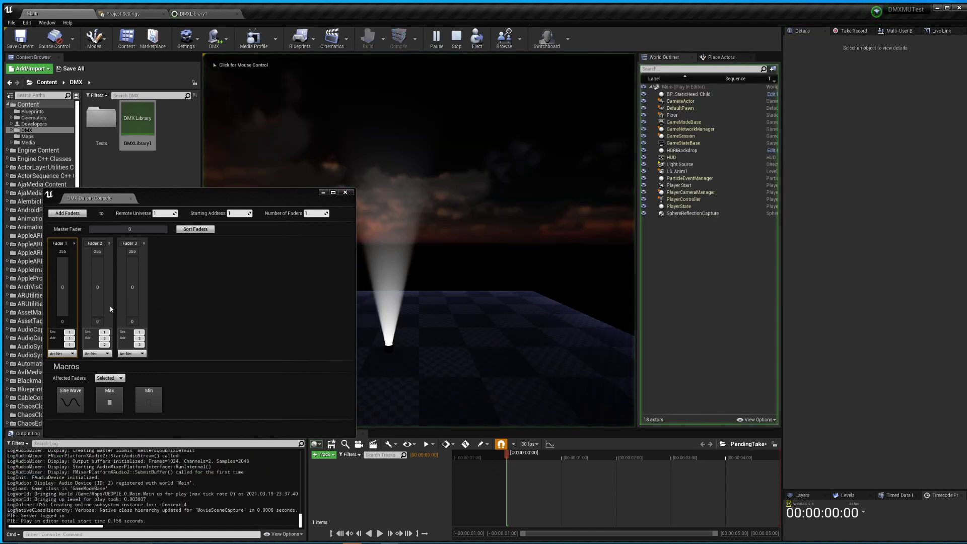
Test the fixture's colour response with the three console faders, raising Fader 1 to 255, and end the play session and console.
left_click(63, 309)
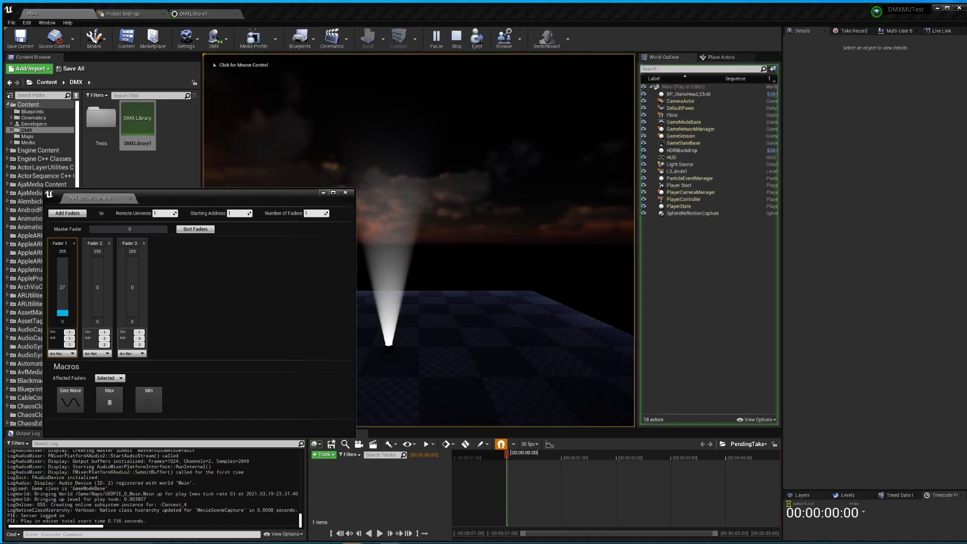
left_click_drag(66, 299, 66, 308)
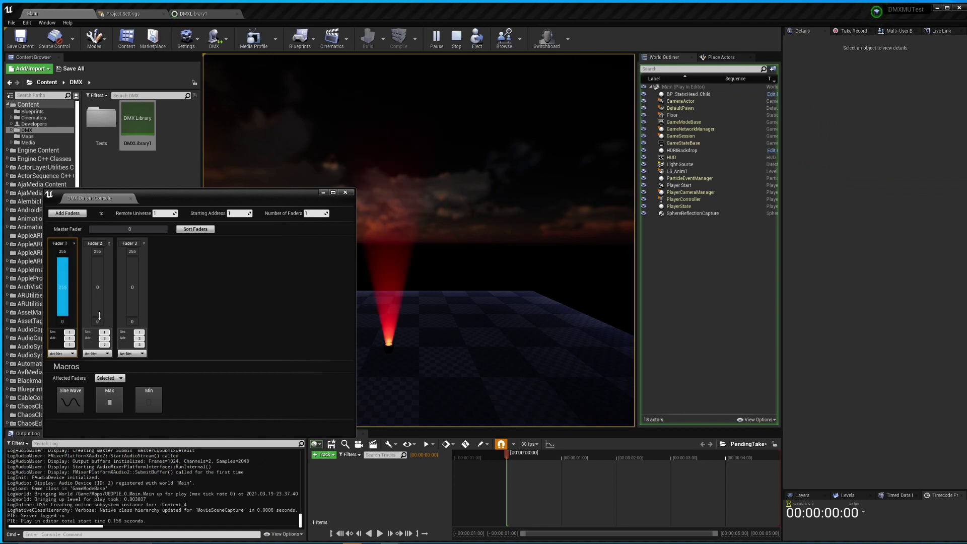
left_click_drag(64, 273, 135, 302)
left_click(457, 39)
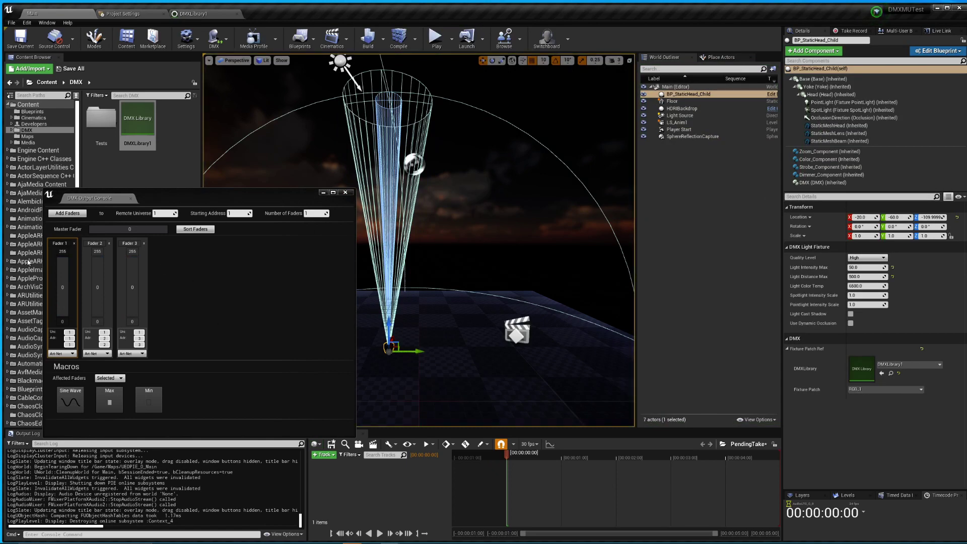
left_click(345, 192)
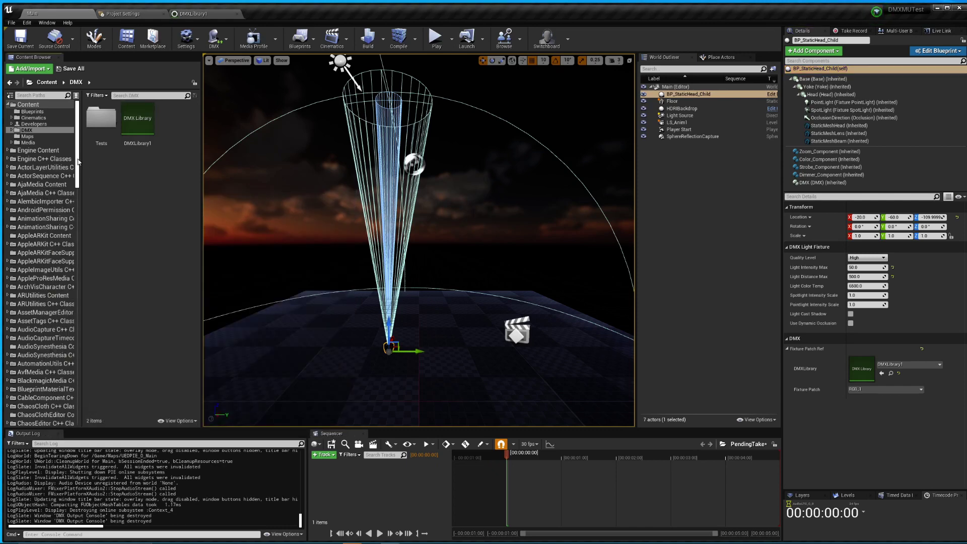
Copy the BP_StaticHead blueprint from the LightFixtures folder of DMXFixtures Content.
left_click_drag(78, 162, 77, 249)
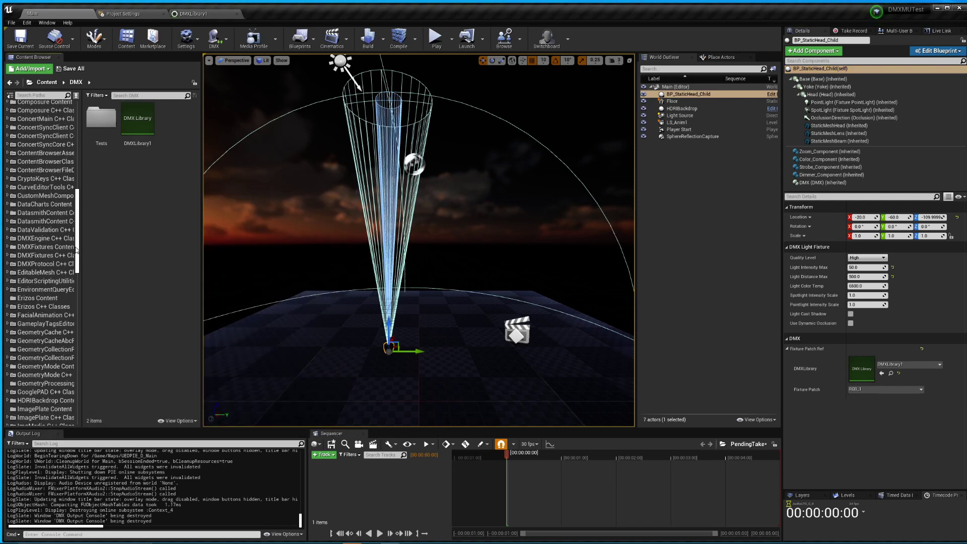
left_click(43, 246)
double_click(177, 121)
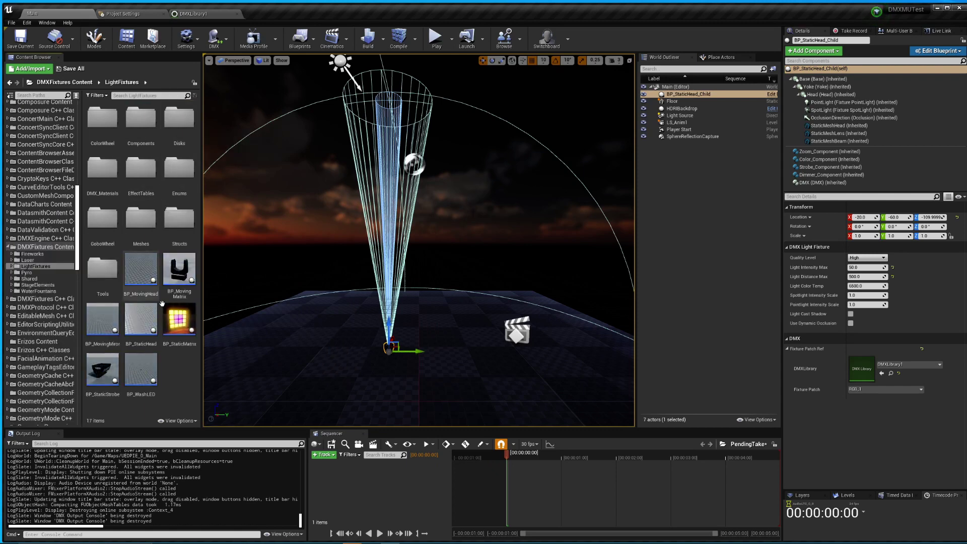
left_click(146, 316)
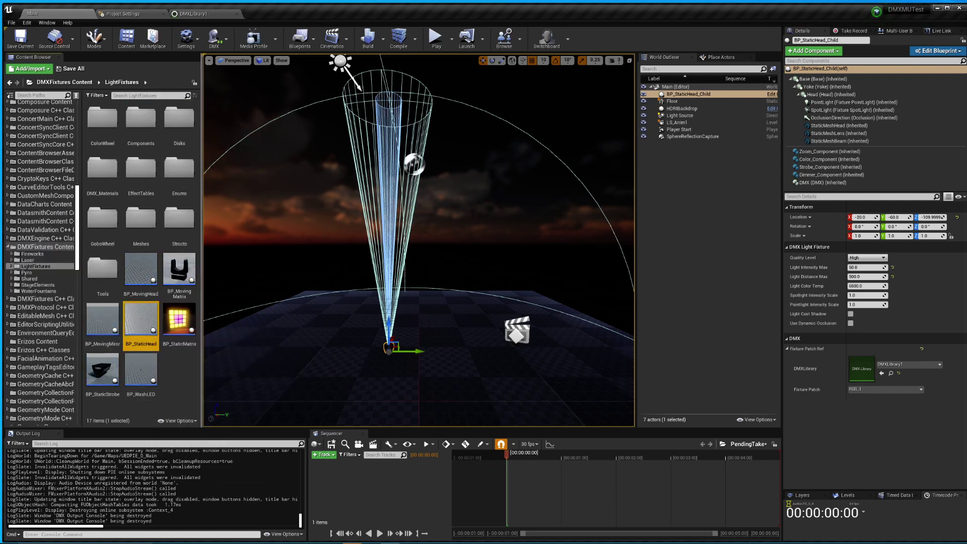
Paste the copied blueprint into the Content/DMX folder and name it BP_StaticHead_CMY.
scroll(53, 130, "up", 15)
left_click(53, 130)
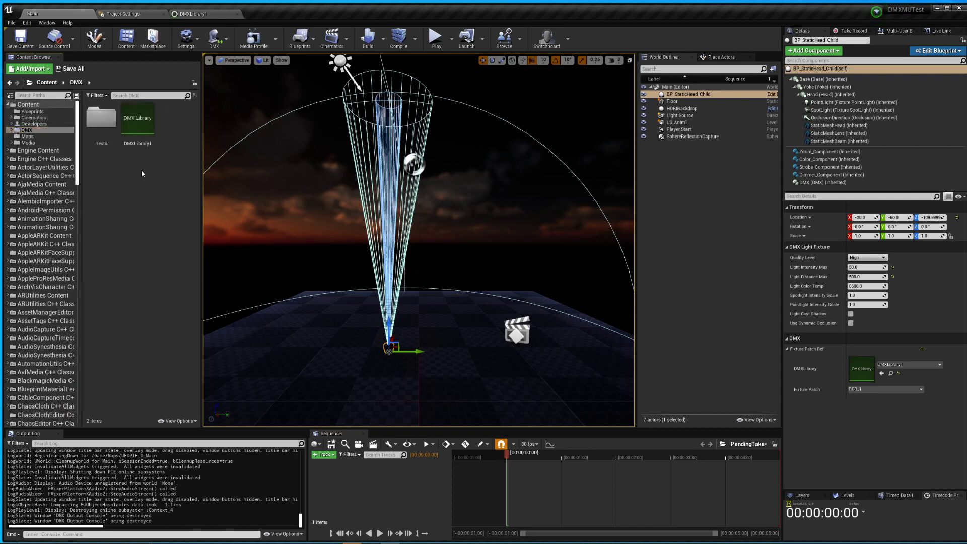
left_click(178, 134)
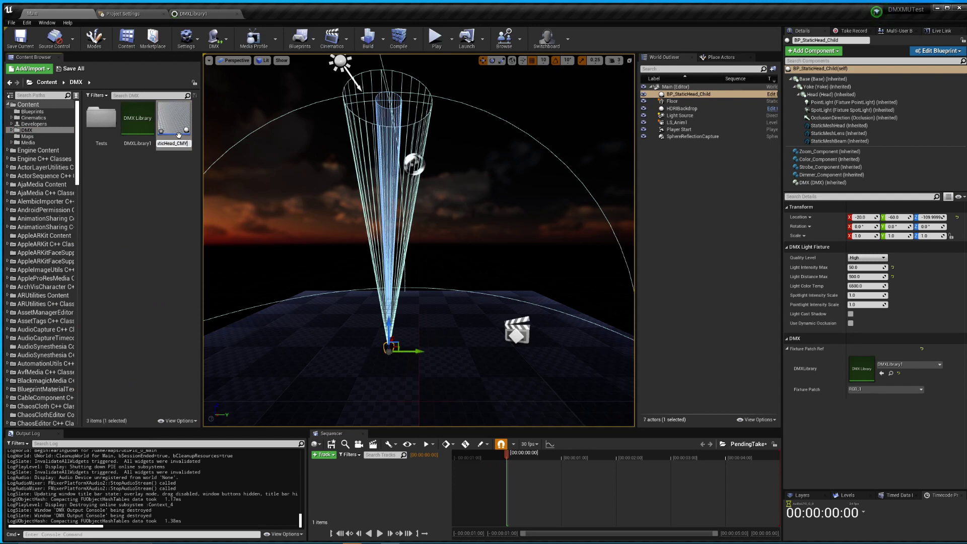
key("Return")
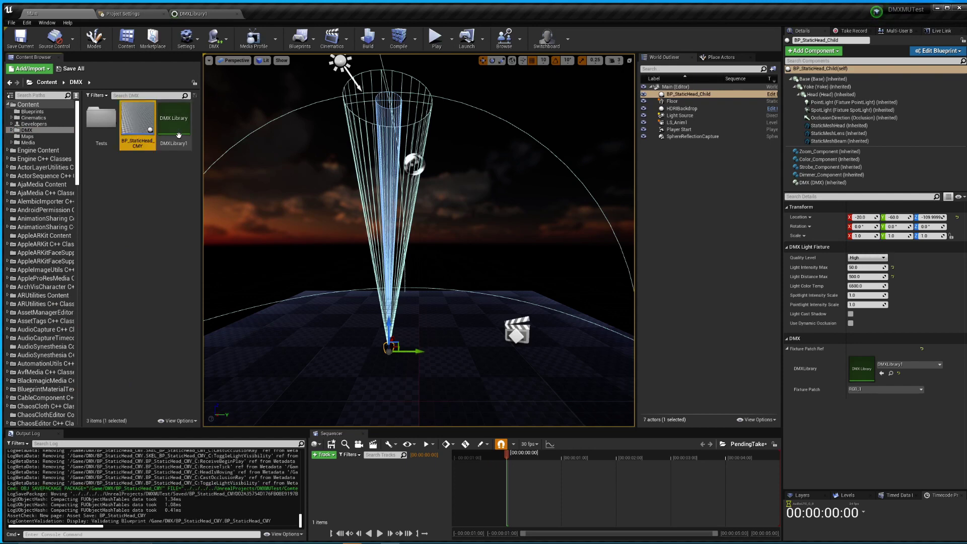
Open BP_StaticHead_CMY and examine its event graph, especially the On data received section.
double_click(146, 127)
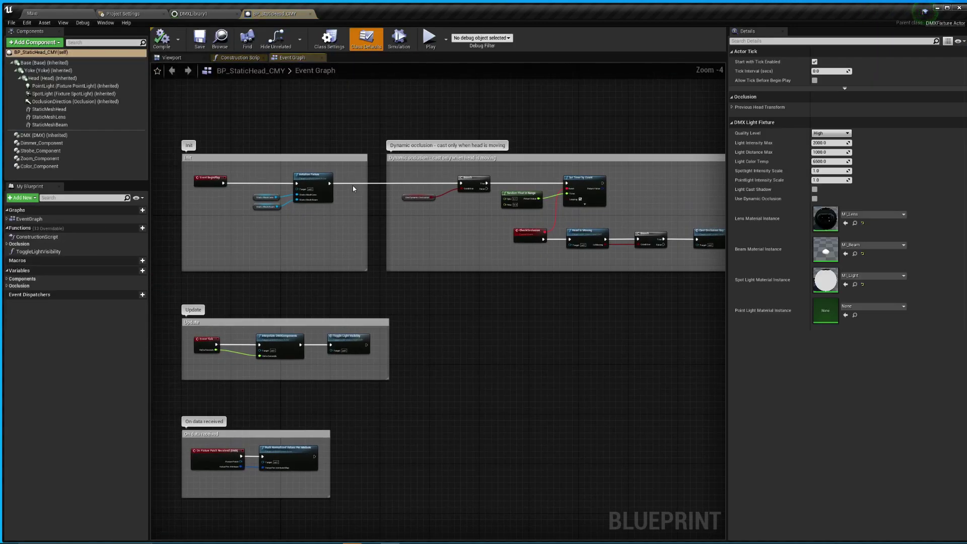
scroll(303, 304, "up", 3)
right_click_drag(275, 301, 432, 362)
right_click_drag(548, 255, 599, 175)
right_click_drag(563, 226, 471, 221)
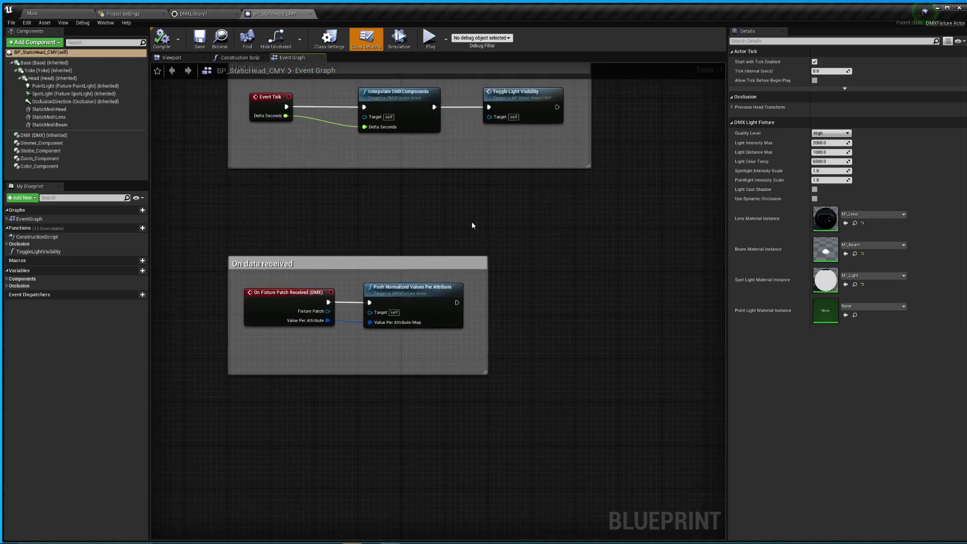
scroll(342, 279, "up", 1)
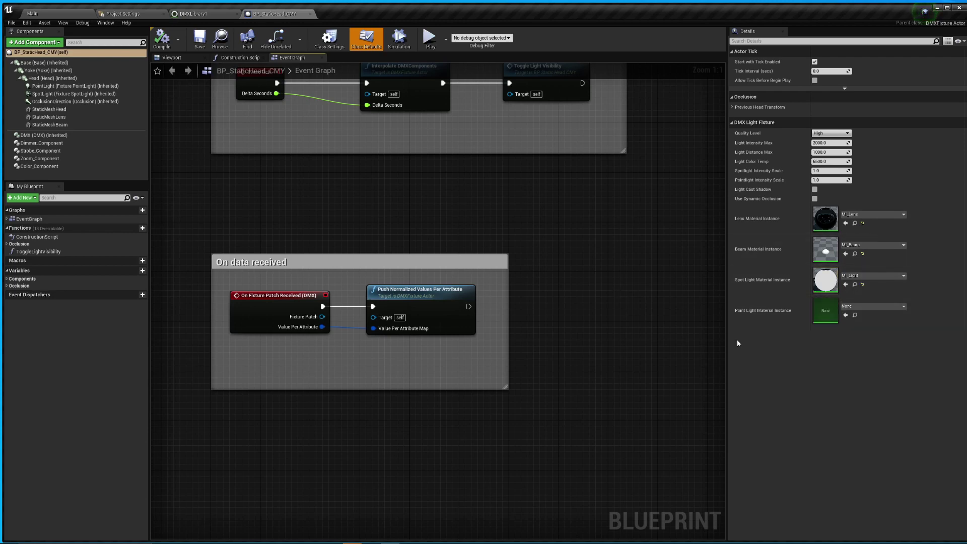
right_click_drag(384, 228, 432, 224)
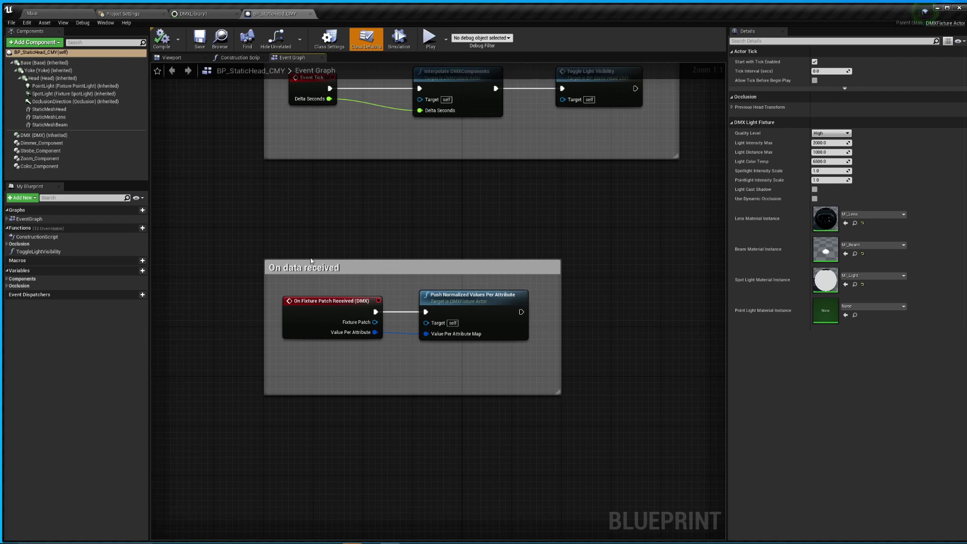
Inspect the Color_Component's DMX channel settings and compare them with the blueprint's own defaults.
left_click(40, 166)
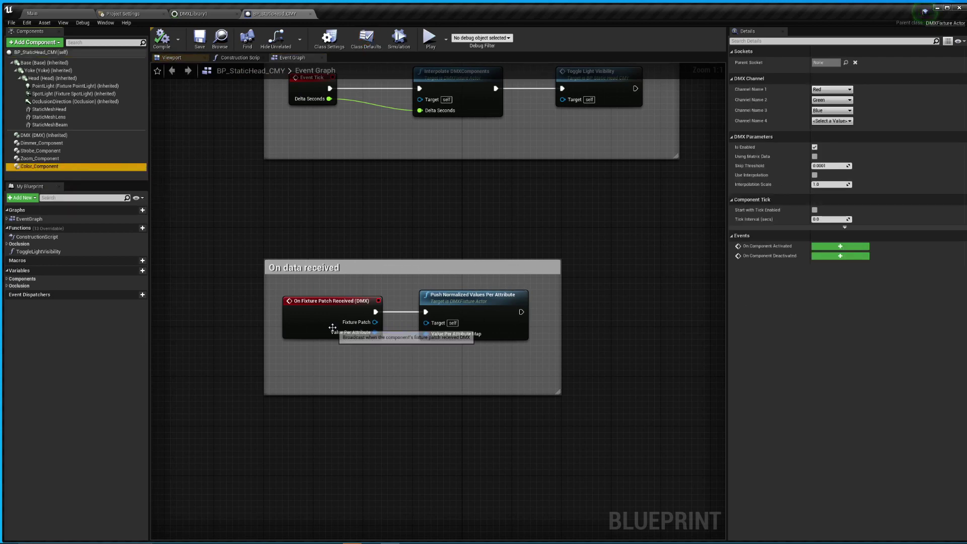
left_click(38, 53)
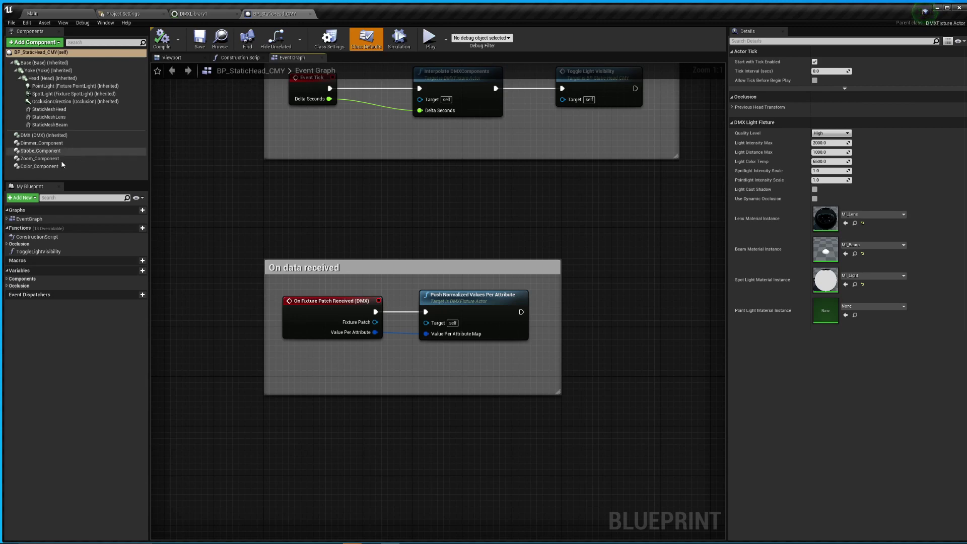
left_click(39, 167)
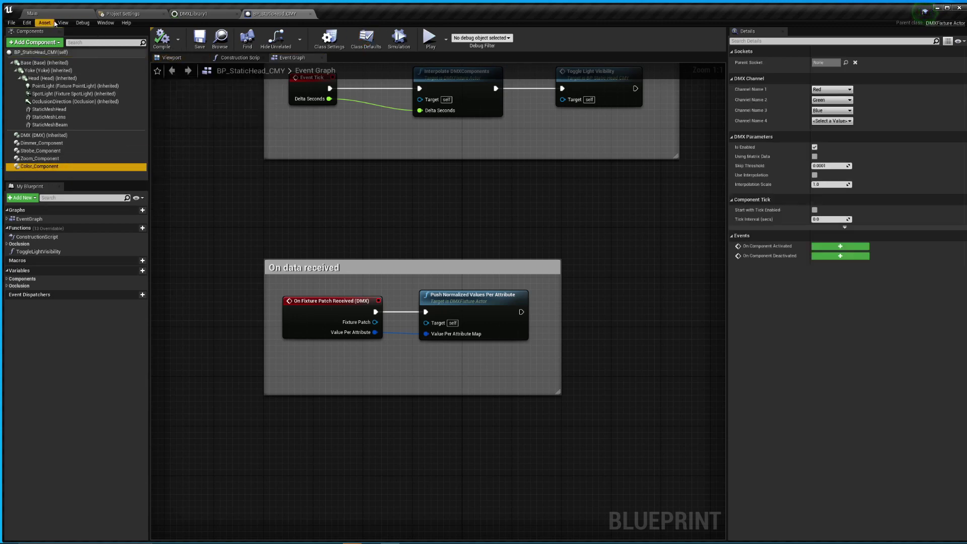
Copy the Color_Component blueprint from the LightFixtures/Components folder of DMXFixtures Content.
left_click(41, 14)
scroll(64, 210, "down", 10)
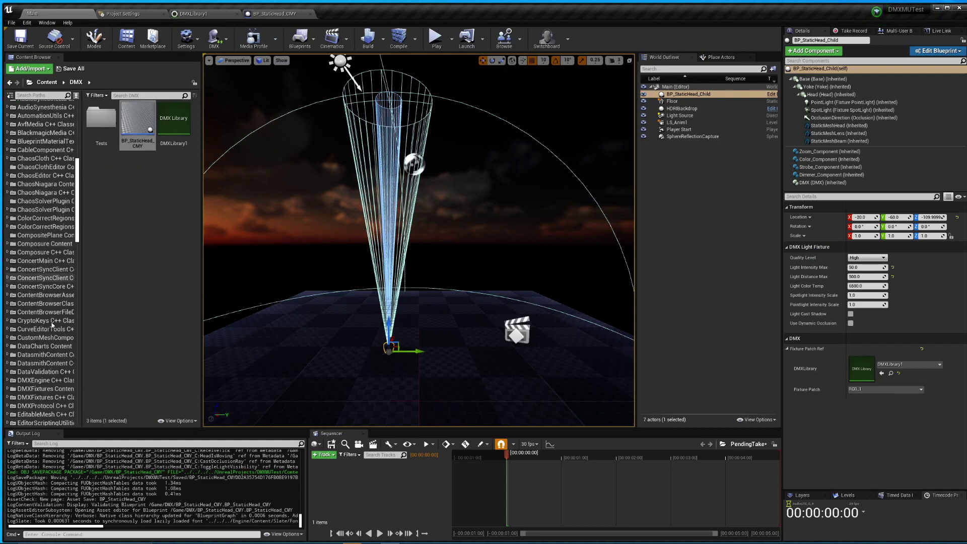
left_click(40, 389)
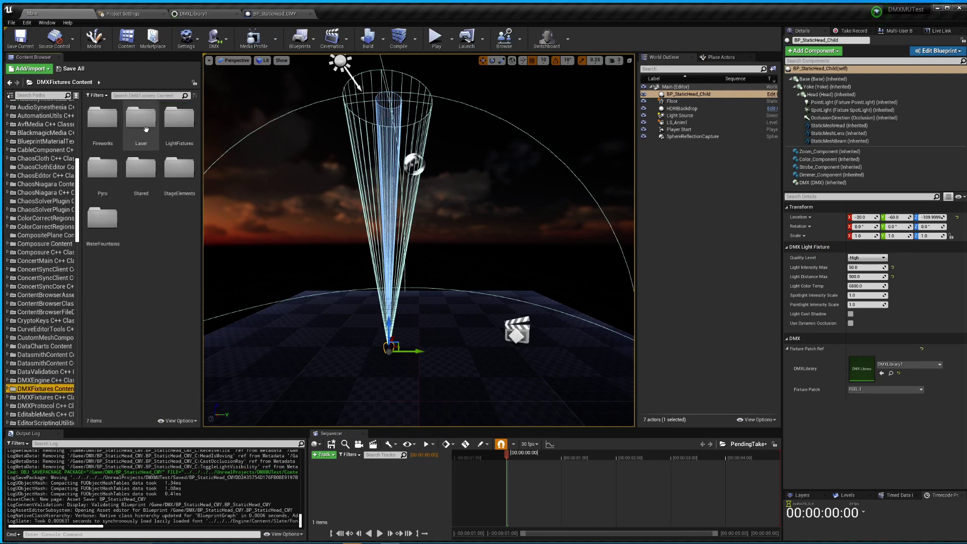
double_click(171, 131)
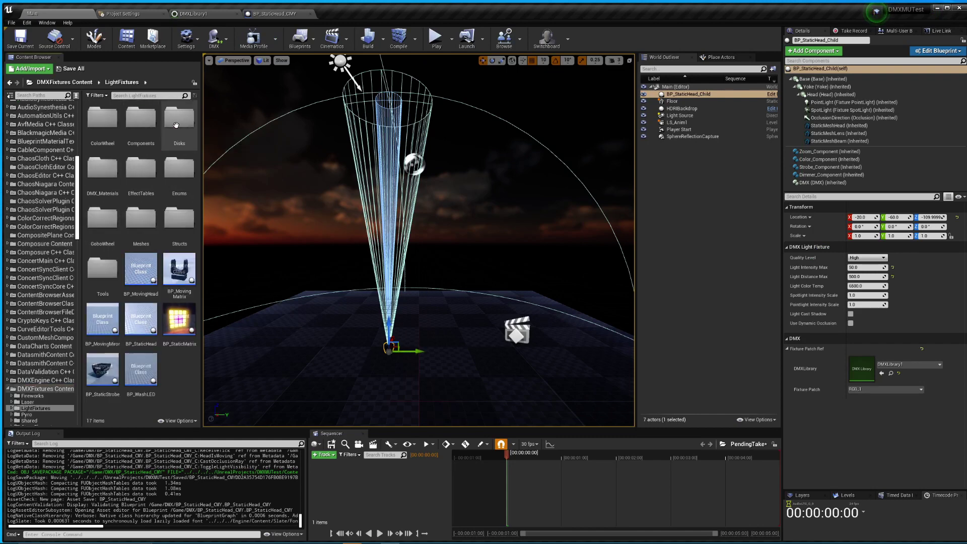
double_click(142, 123)
left_click(102, 120)
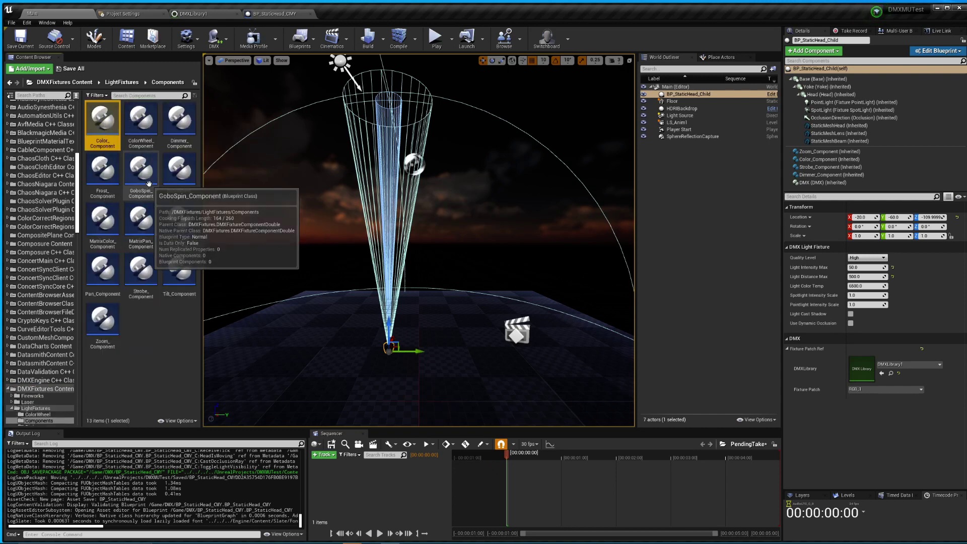
Paste the copied component into the Content/DMX folder and rename it Color_Component_CMY.
scroll(64, 146, "up", 10)
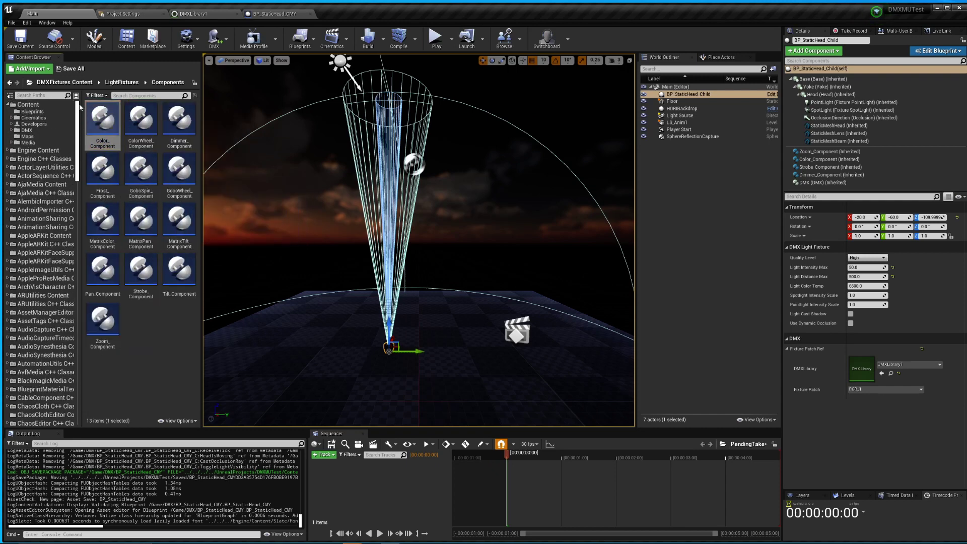
left_click(26, 130)
key("ctrl+v")
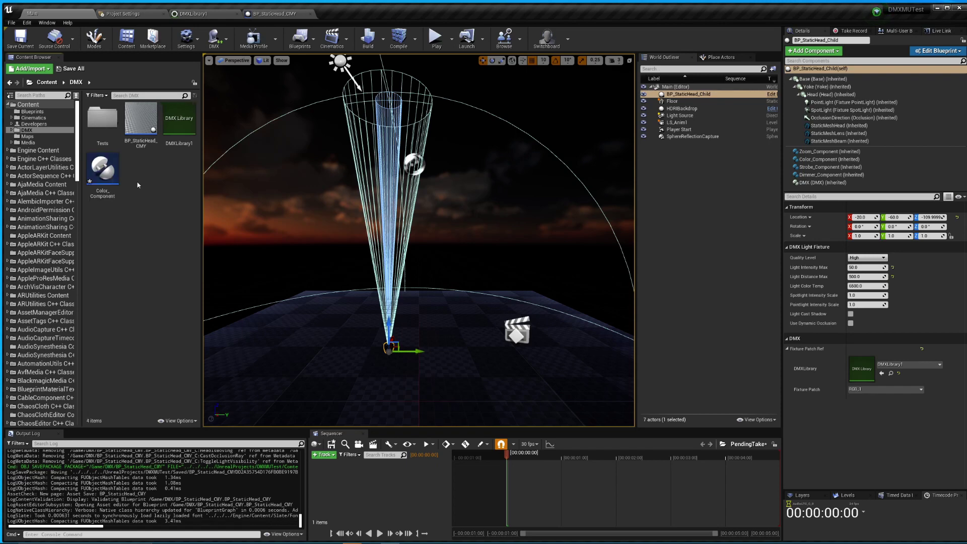
left_click(109, 194)
key("F2")
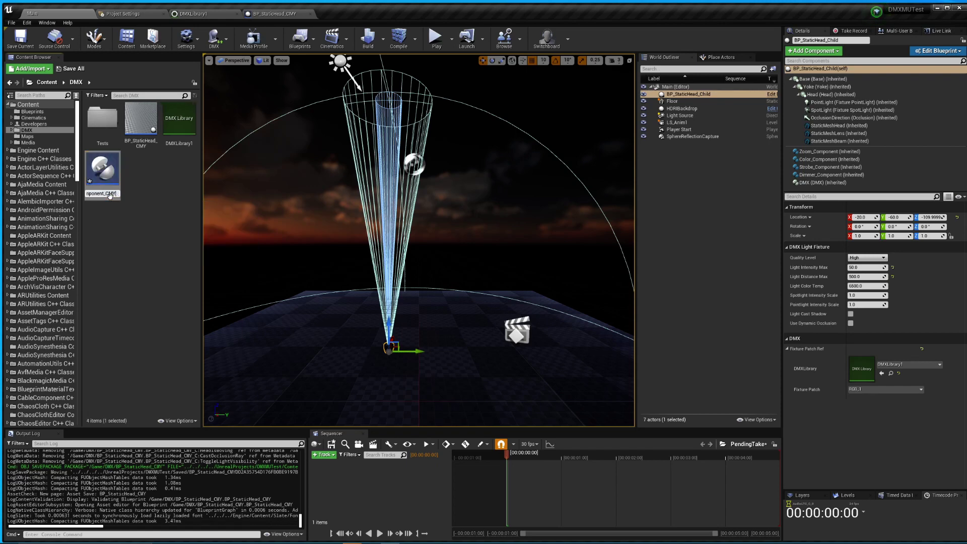
key("Return")
Open the Color_Component_CMY blueprint from the DMX folder to show its event graph.
double_click(176, 121)
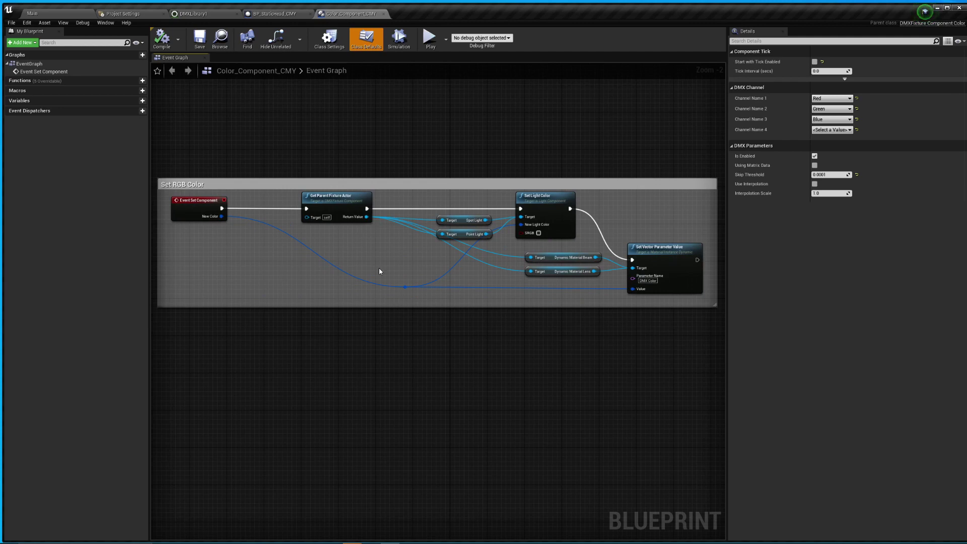
Add a Break LinearColor node to the event's New Color output and delete the reroute node that fed the colour inputs.
left_click_drag(222, 216, 238, 255)
left_click(277, 382)
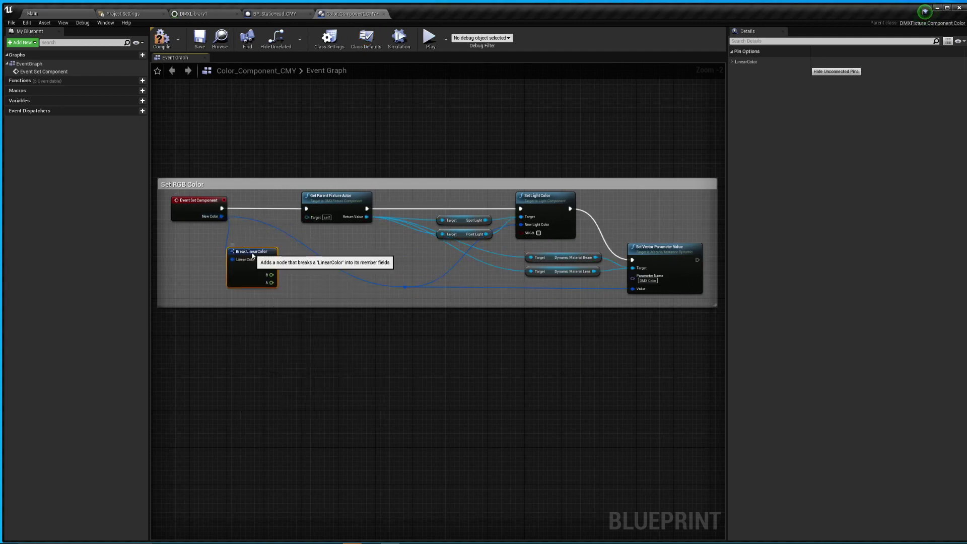
double_click(404, 286)
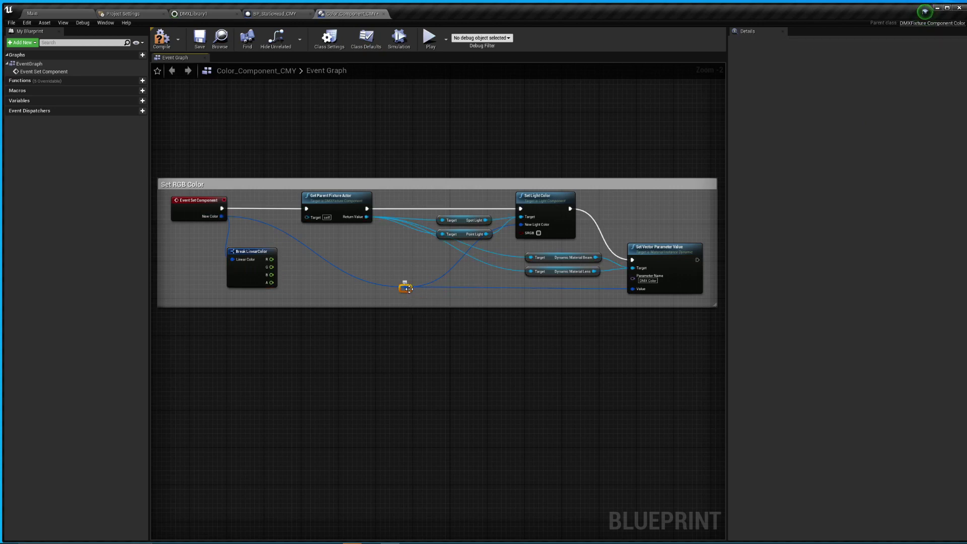
key("Delete")
left_click(250, 251)
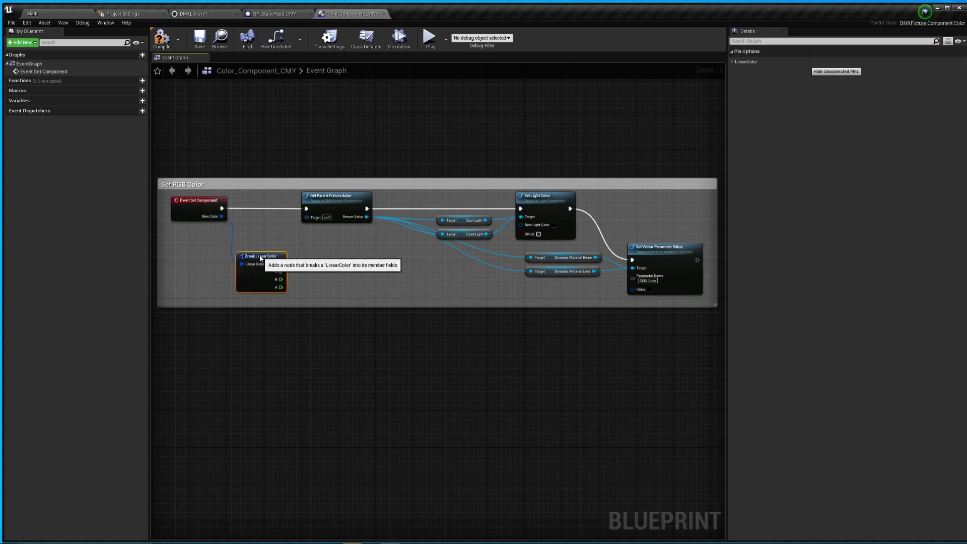
Add a float - float subtraction node beside Break LinearColor and set its first input to 1.
scroll(322, 259, "up", 2)
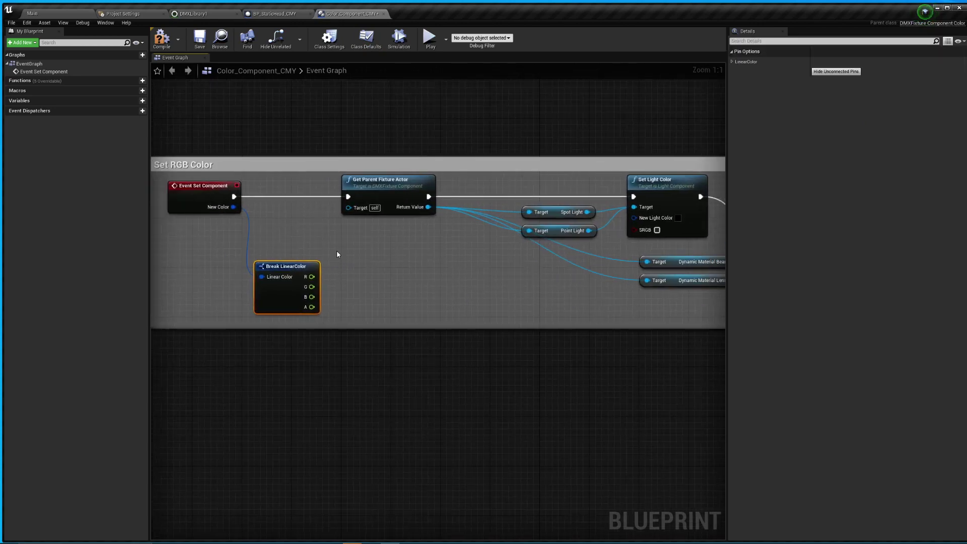
right_click(337, 254)
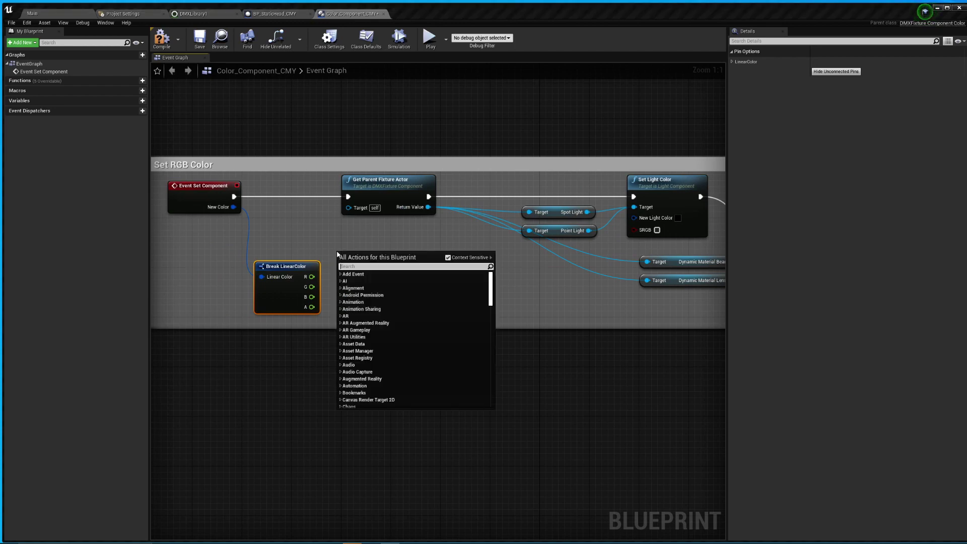
type("float mi")
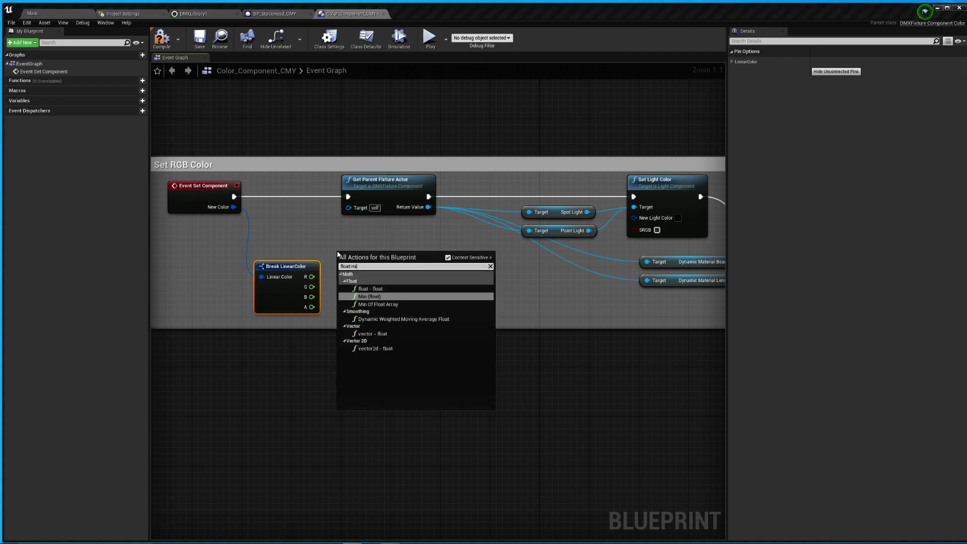
left_click(370, 288)
left_click_drag(363, 262, 386, 264)
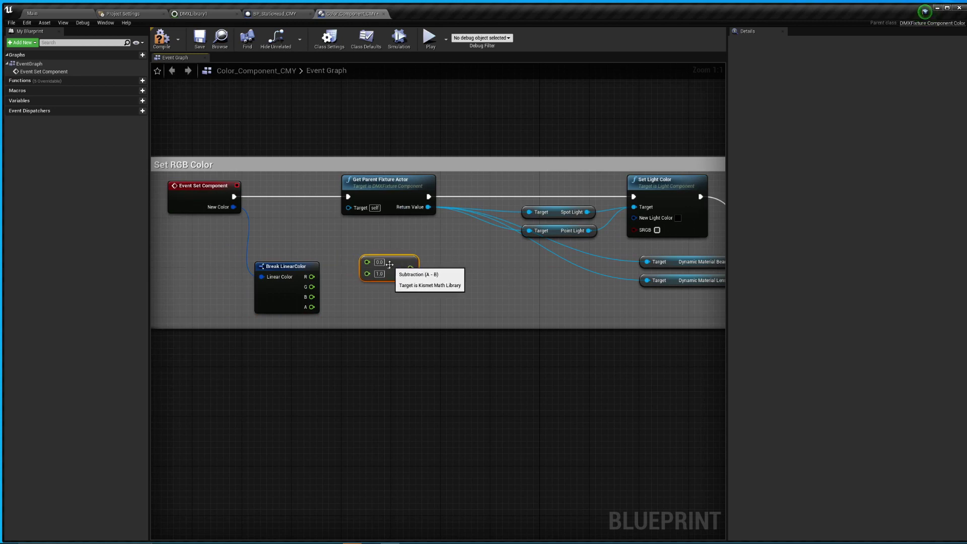
left_click(381, 262)
type("1")
left_click(448, 248)
Duplicate the subtraction node twice and stack the three nodes vertically beside Break LinearColor.
left_click(404, 262)
key("ctrl+c")
key("ctrl+v")
key("ctrl+v")
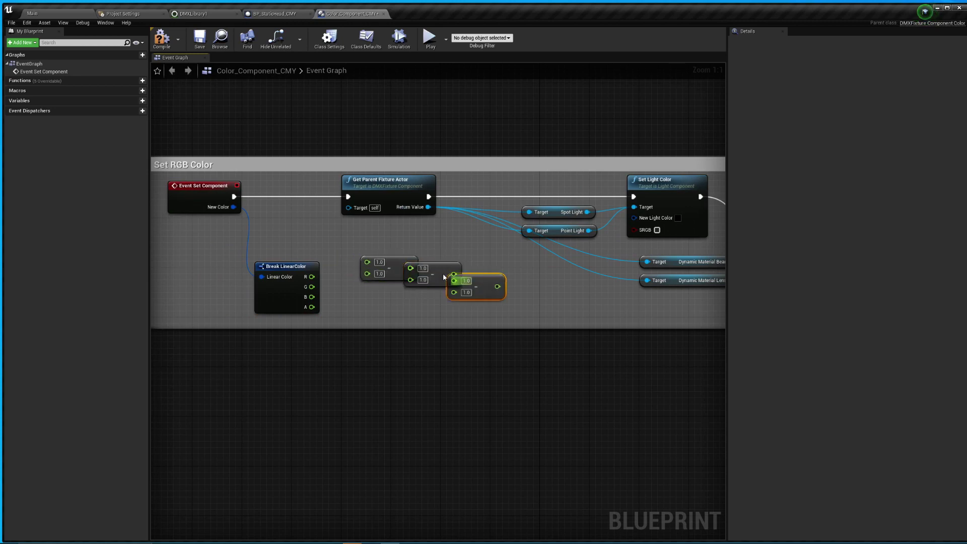
left_click_drag(393, 264, 394, 244)
left_click_drag(438, 270, 398, 270)
left_click_drag(483, 282, 398, 294)
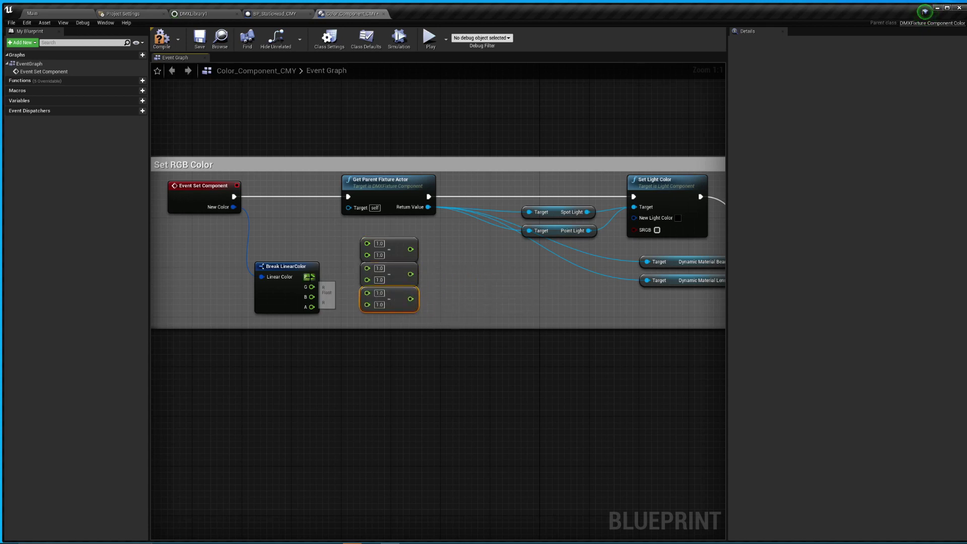
Wire Break LinearColor's R and G to the second inputs of the upper two subtraction nodes and B to the bottom node's first input.
left_click_drag(312, 276, 367, 254)
left_click_drag(312, 286, 367, 292)
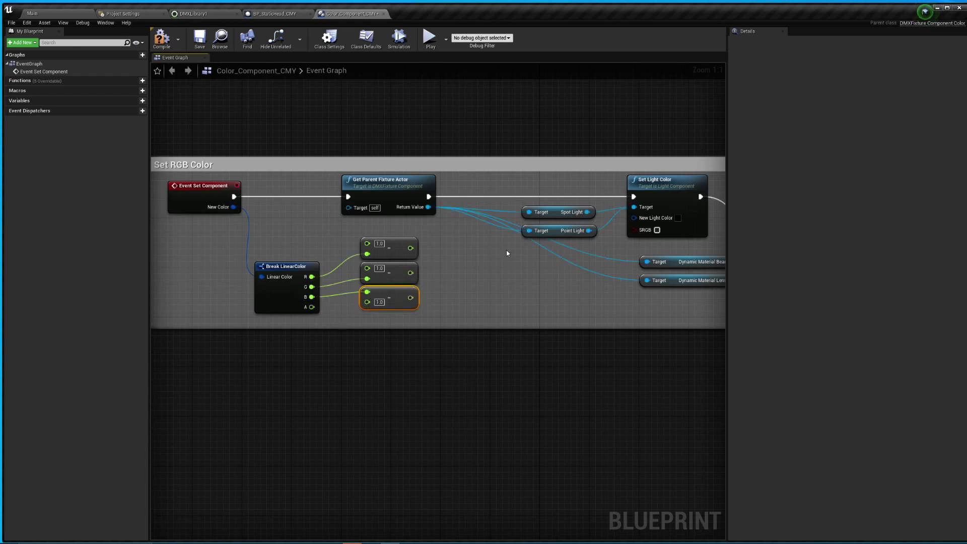
left_click(490, 271)
Add a Make LinearColor node fed by the three subtraction results as R, G and B, with alpha coming straight from Break LinearColor.
right_click_drag(538, 292, 514, 292)
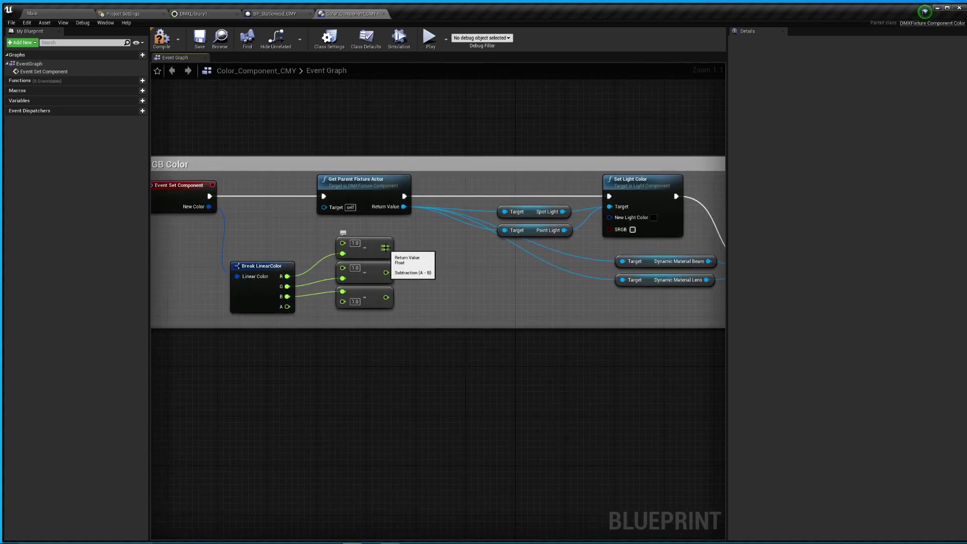
left_click_drag(385, 247, 431, 277)
type("make")
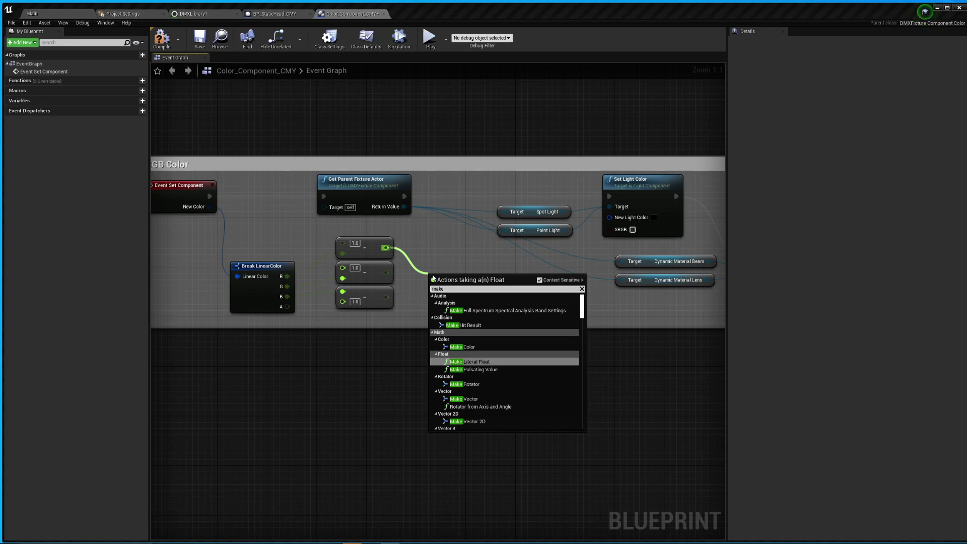
type(" line")
left_click(497, 328)
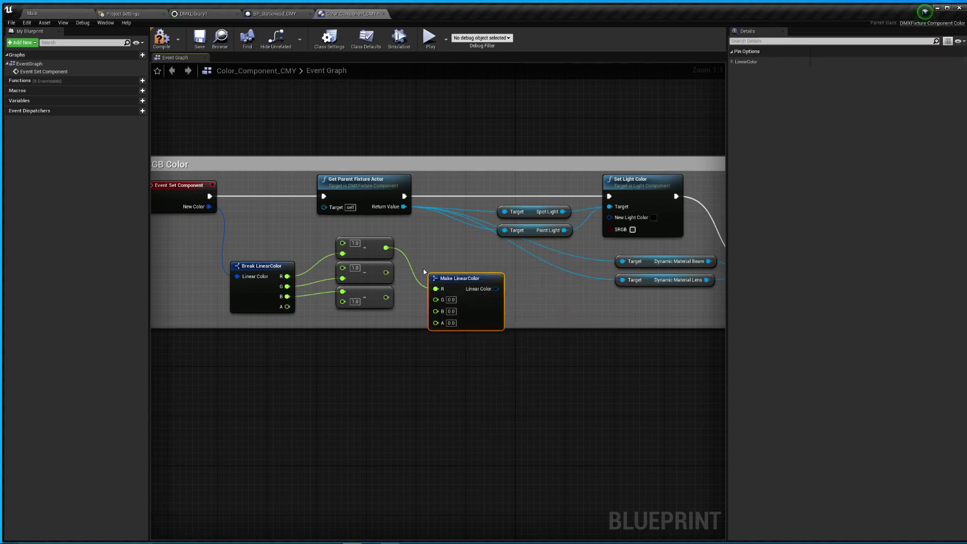
left_click_drag(385, 272, 436, 309)
left_click_drag(287, 306, 436, 319)
left_click_drag(462, 277, 456, 264)
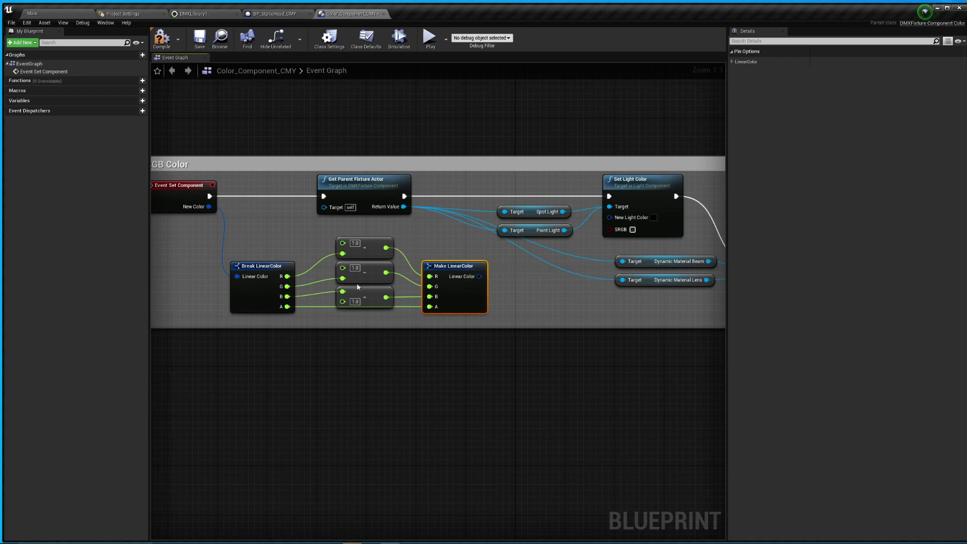
Connect the Make LinearColor output to Set Light Color's New Light Color and Set Vector Parameter Value's Value inputs.
right_click_drag(534, 279, 389, 270)
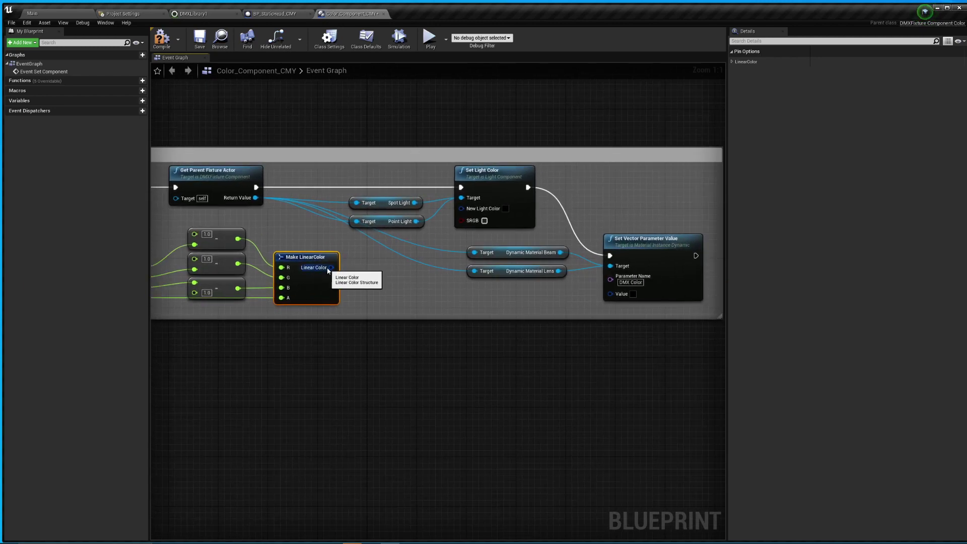
left_click_drag(329, 269, 460, 207)
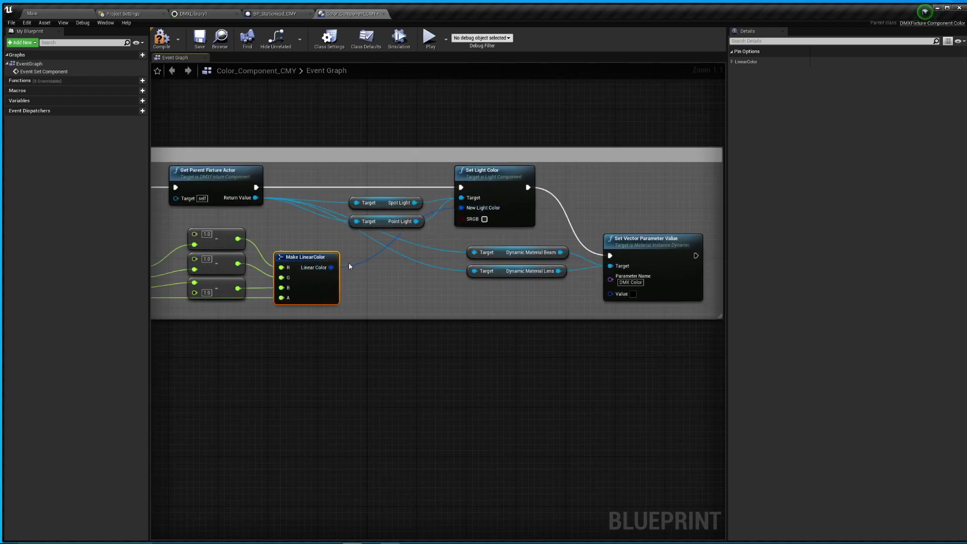
left_click_drag(331, 268, 610, 293)
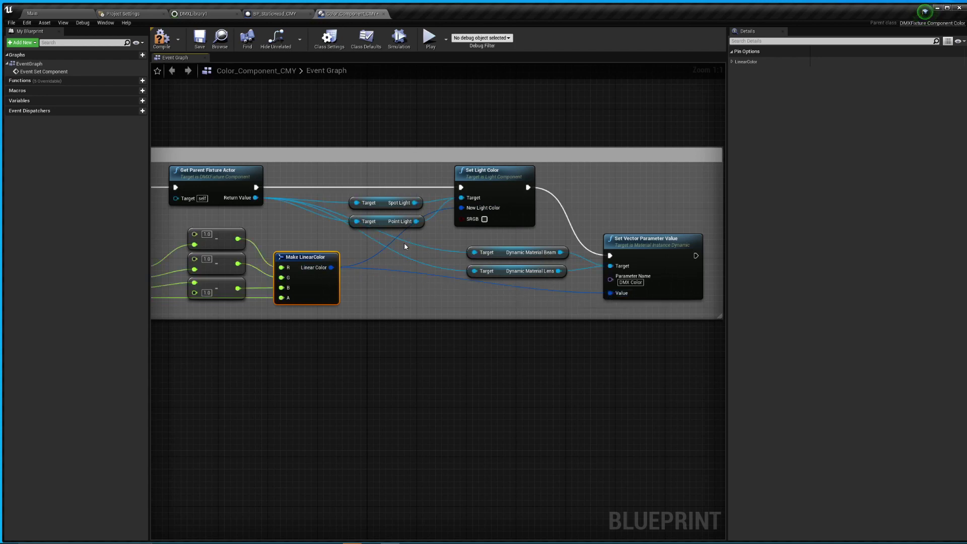
Compile and save the Color_Component_CMY blueprint.
left_click(162, 39)
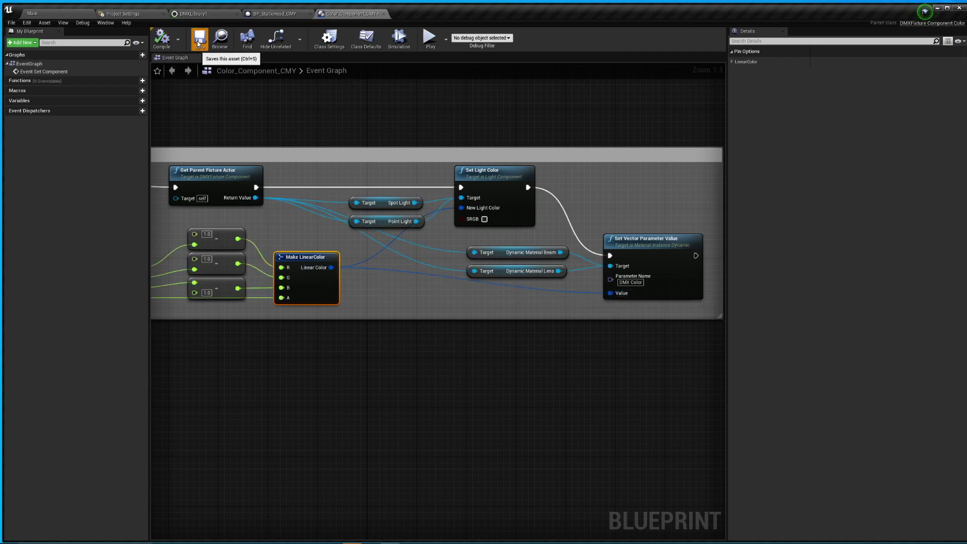
left_click(198, 43)
scroll(478, 215, "down", 2)
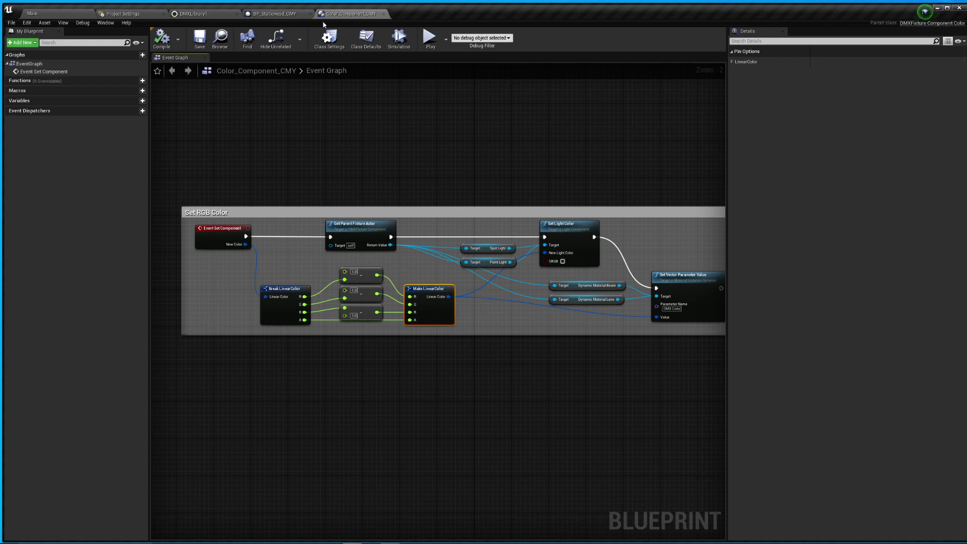
Disable the original Color_Component in the BP_StaticHead_CMY blueprint by turning off Is Enabled.
left_click(275, 13)
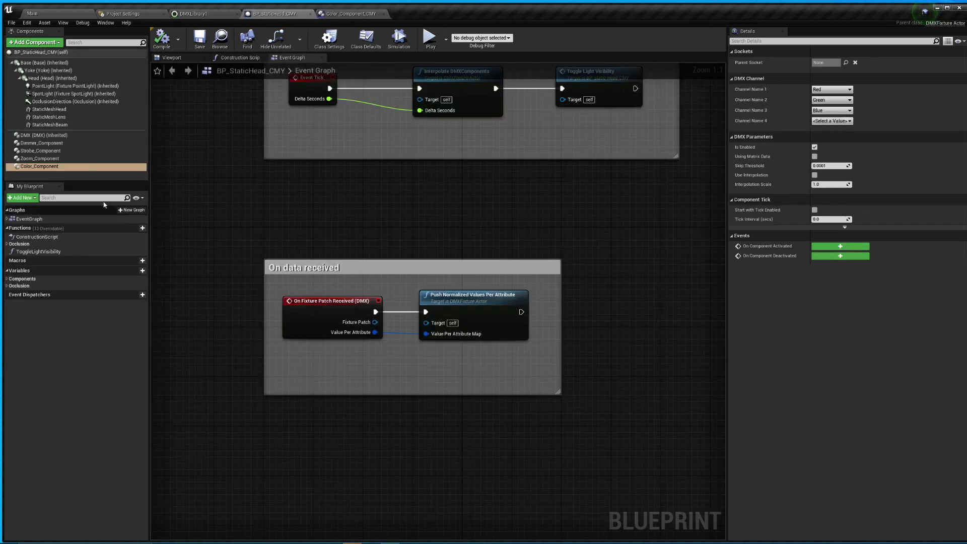
right_click_drag(206, 187, 218, 239)
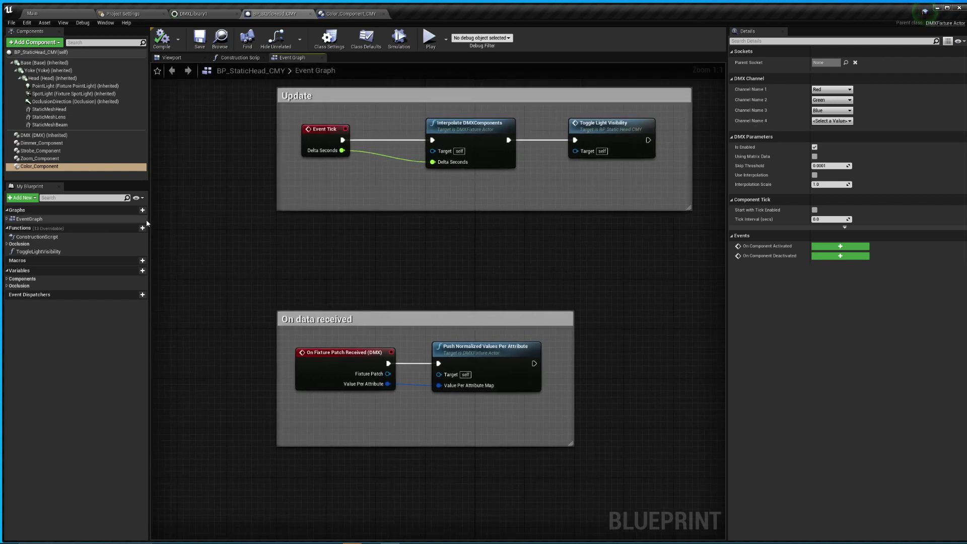
left_click(39, 166)
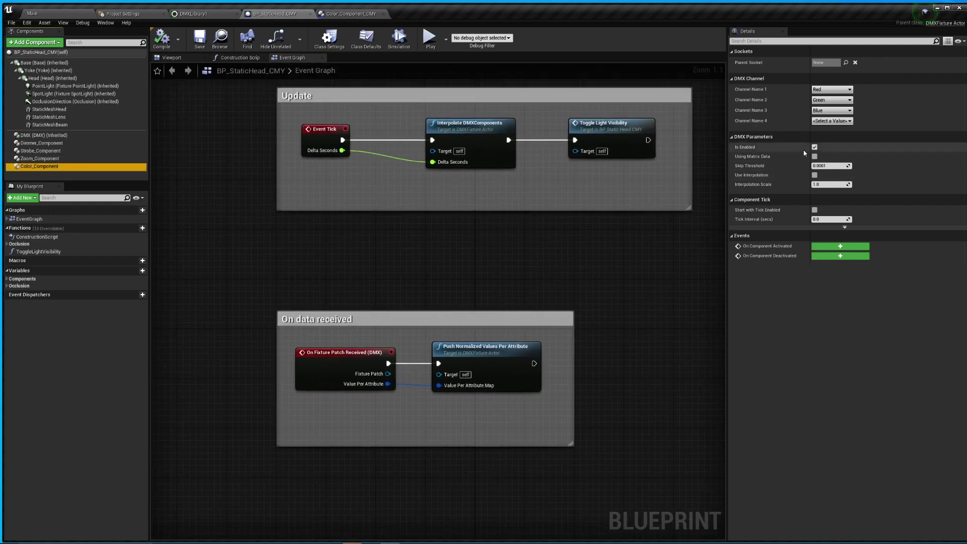
left_click(820, 147)
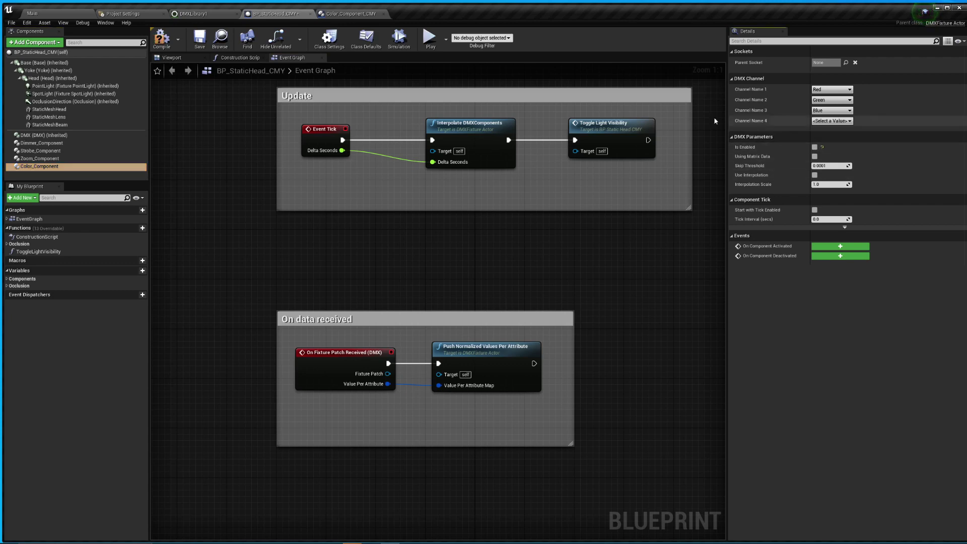
Add the Color_Component_CMY component to the BP_StaticHead_CMY blueprint.
left_click(49, 45)
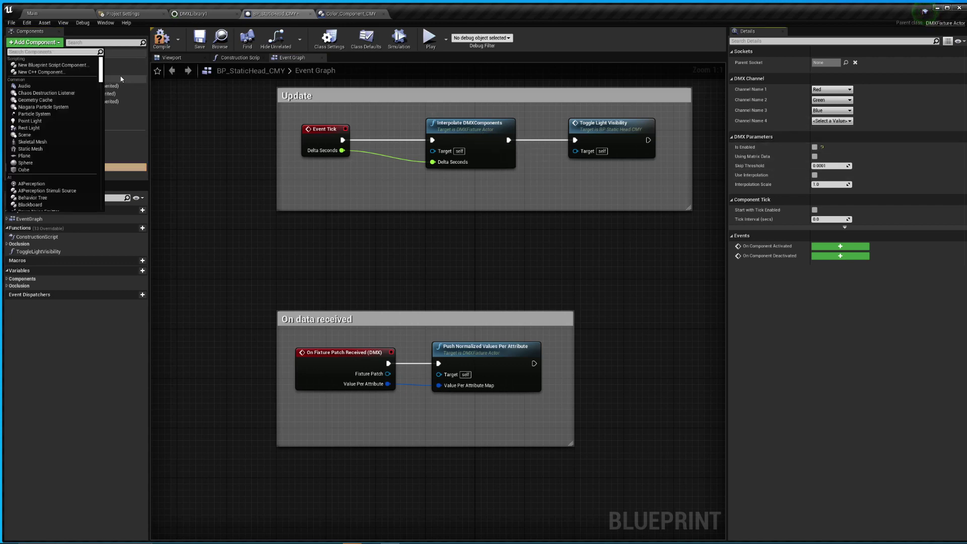
type("cmy")
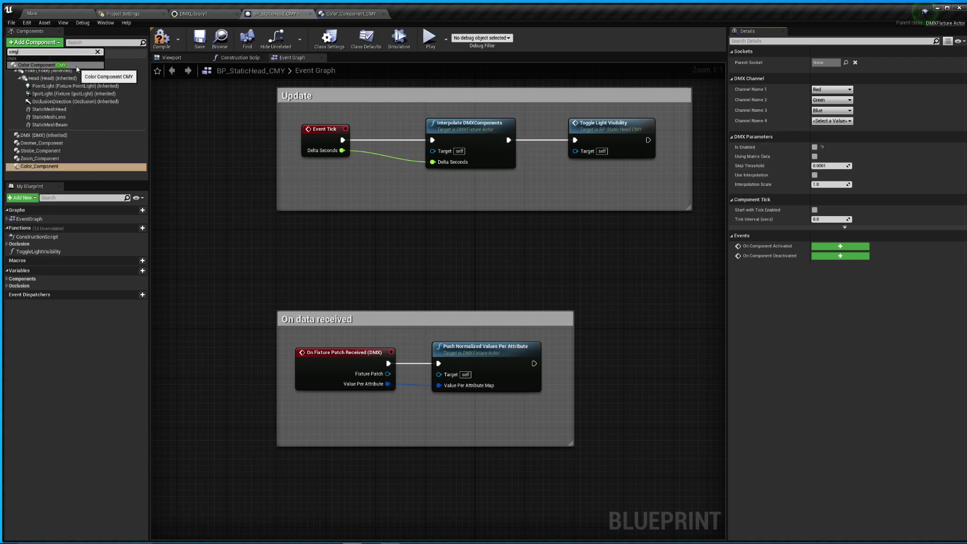
key("Return")
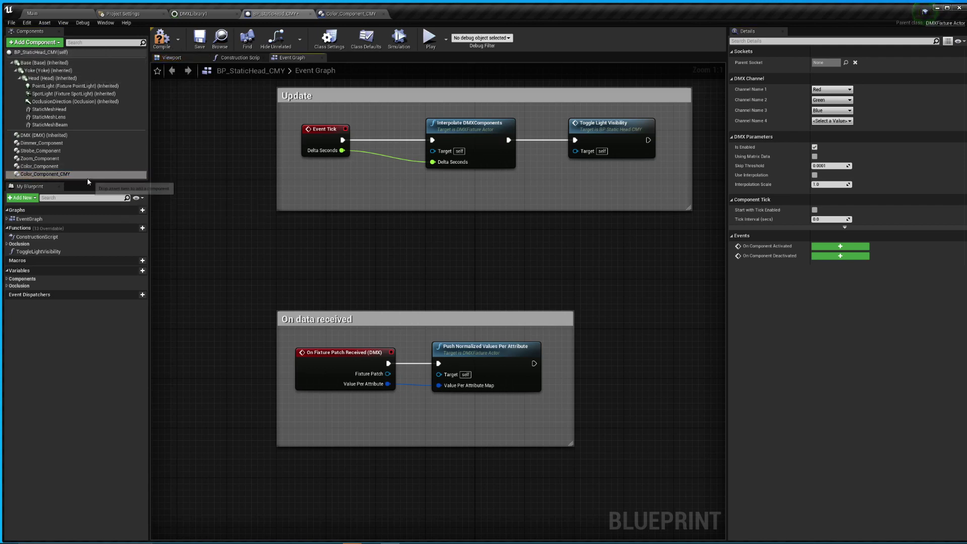
Set the Dimmer_Component's default value to 1.0 and the fixture's Light Intensity Max to 50 and Light Distance Max to 500.
left_click(21, 143)
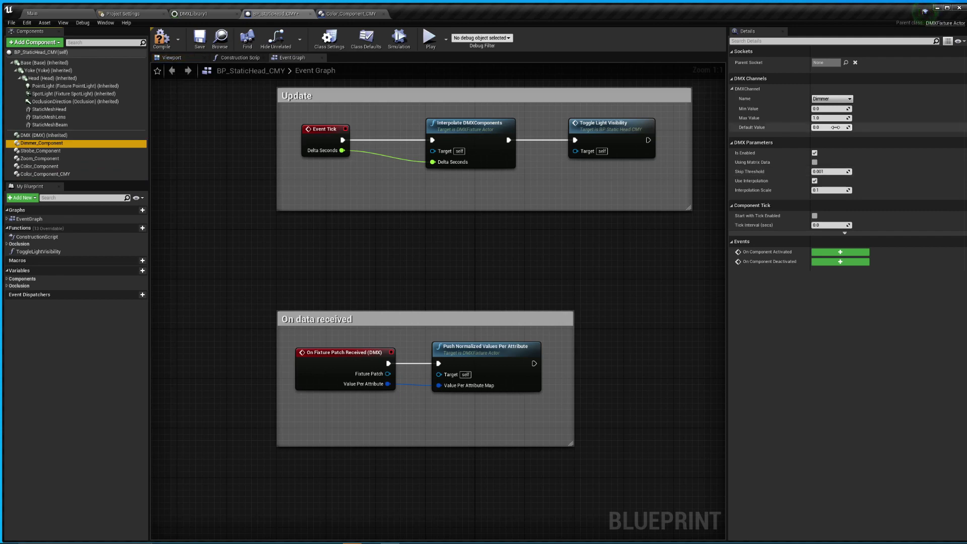
left_click_drag(835, 127, 850, 128)
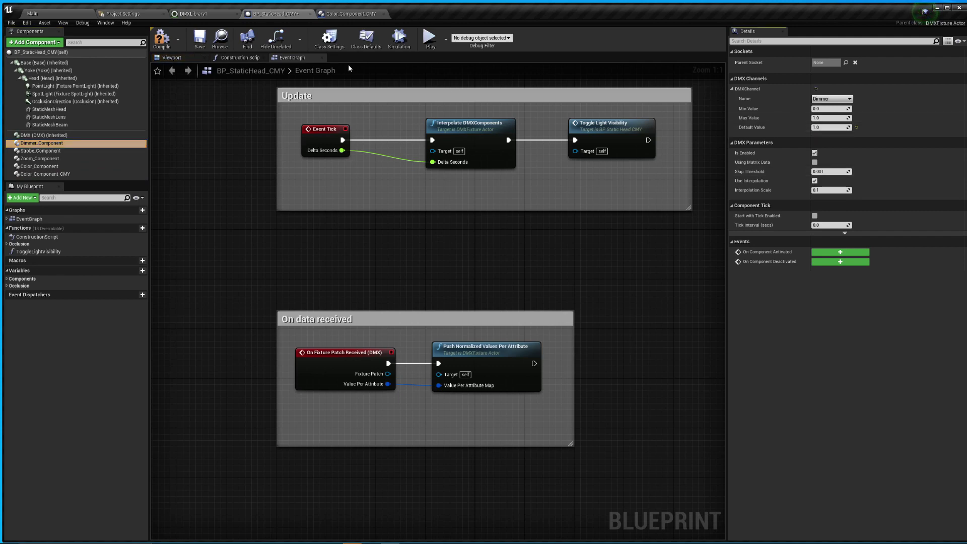
left_click(76, 52)
left_click(830, 143)
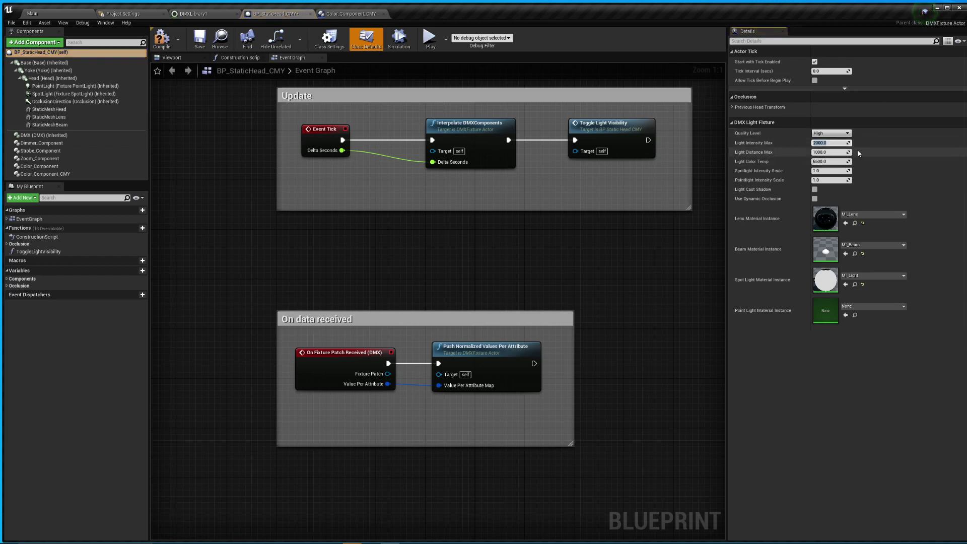
type("50")
key("Tab")
type("500")
key("Tab")
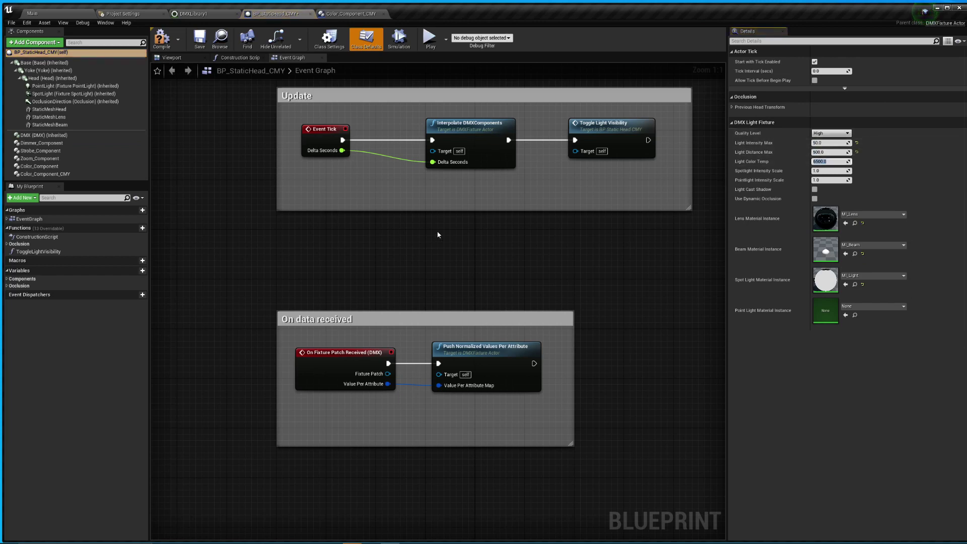
Set the Zoom_Component's default value to 15 and save the BP_StaticHead_CMY blueprint.
left_click(40, 158)
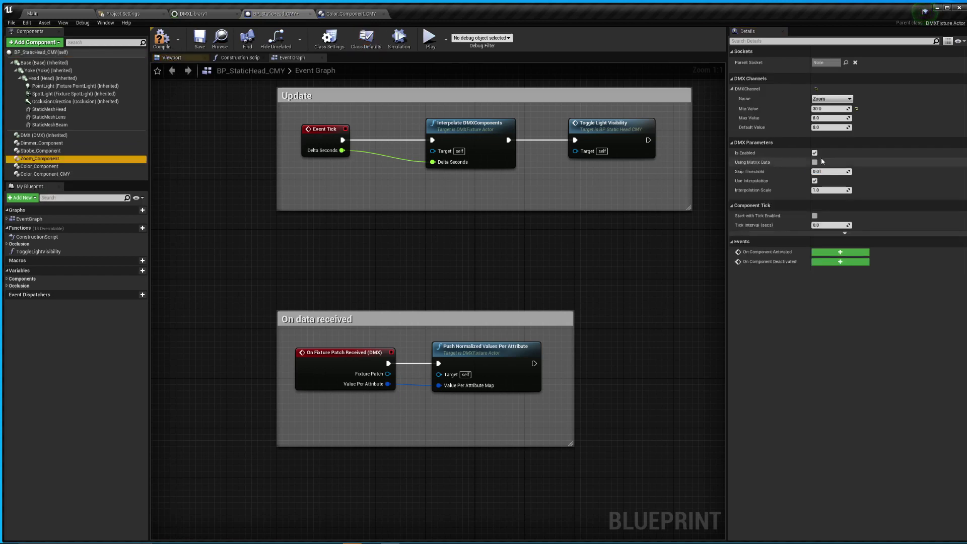
left_click(831, 127)
type("15")
key("Return")
left_click(200, 43)
Place a BP_StaticHead_CMY fixture in the Main level, move it to X -30 beside the existing fixture and snap it to the floor.
left_click(55, 14)
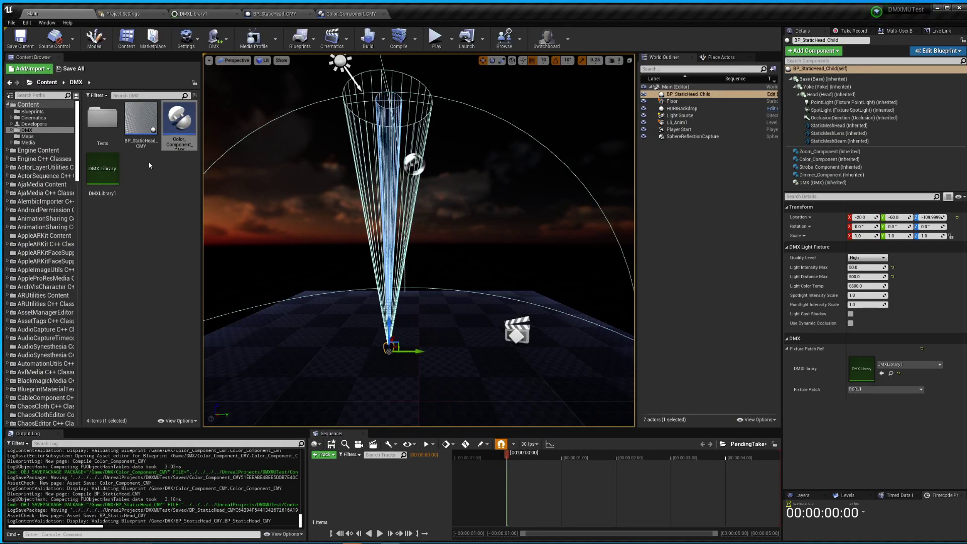
left_click_drag(142, 128, 414, 332)
right_click_drag(438, 327, 439, 377)
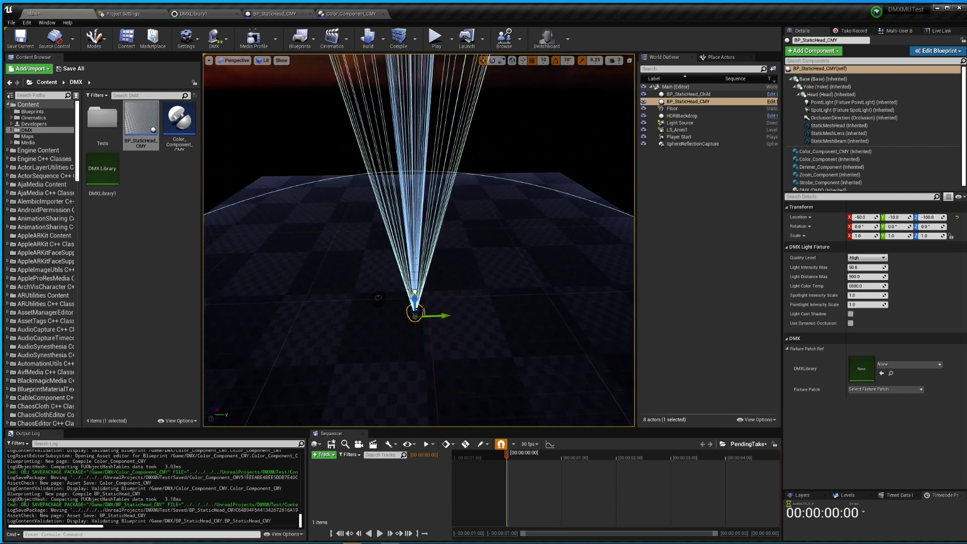
left_click_drag(414, 292, 413, 277)
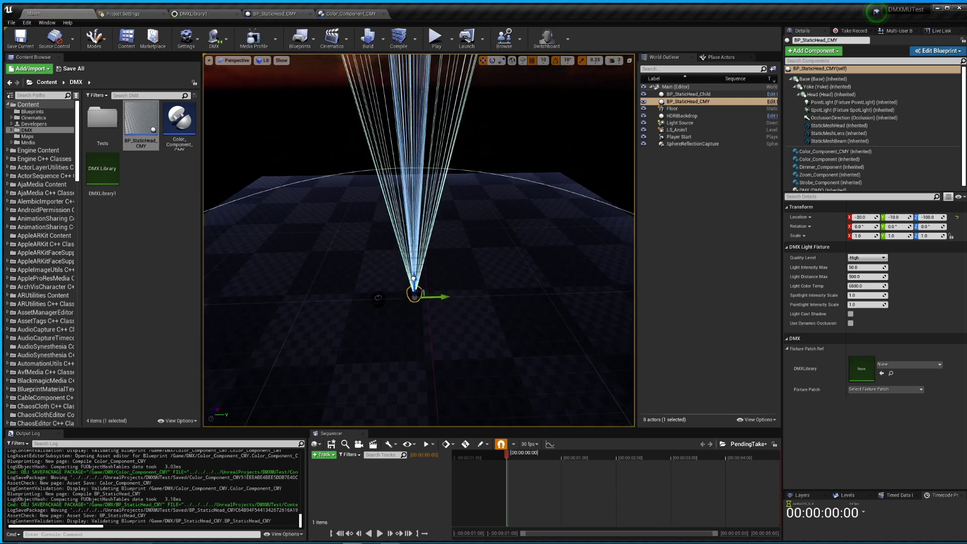
key("End")
Assign DMXLibrary1 and an RGB fixture patch to the placed BP_StaticHead_CMY fixture.
left_click(909, 364)
left_click(906, 256)
left_click(878, 389)
left_click(868, 404)
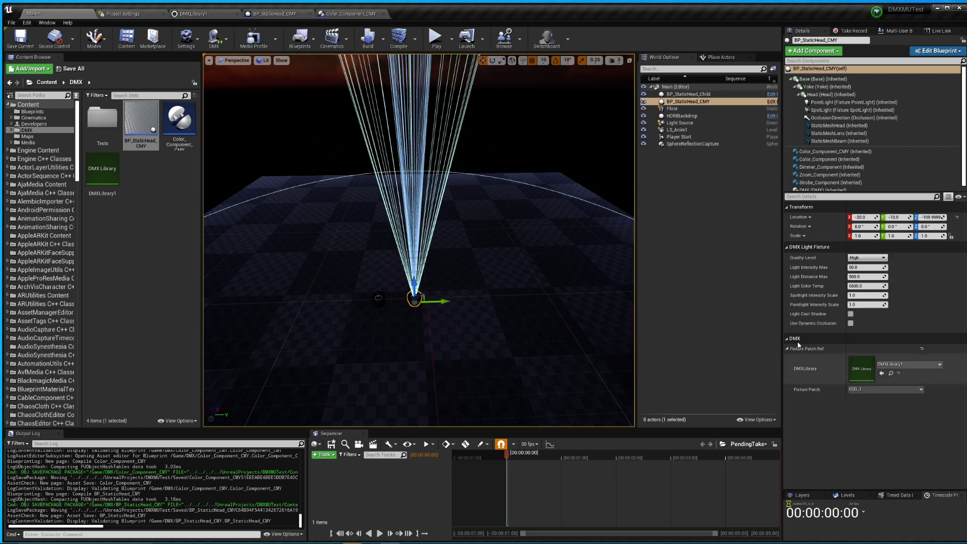
Save the Main level and play it in the viewport with the DMX Output Console open.
key("ctrl+s")
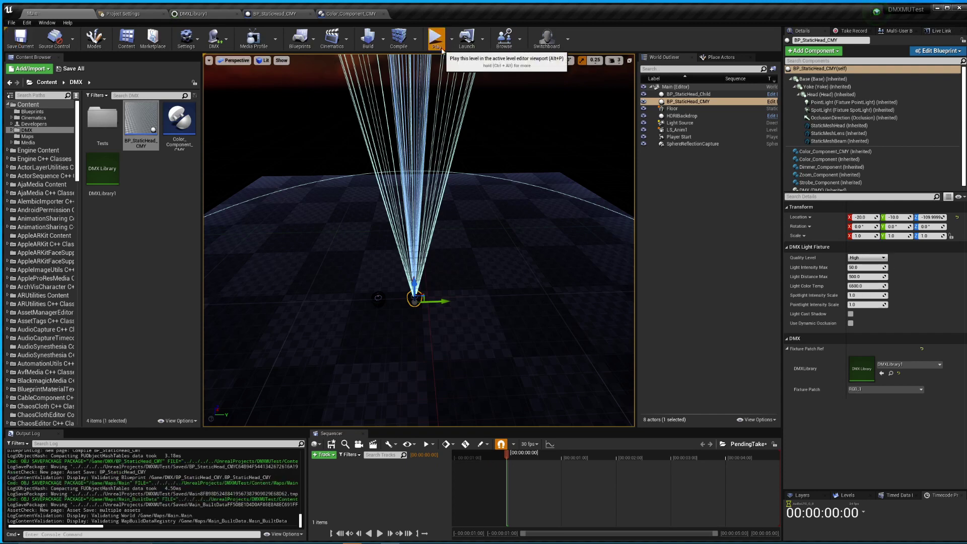
left_click(436, 40)
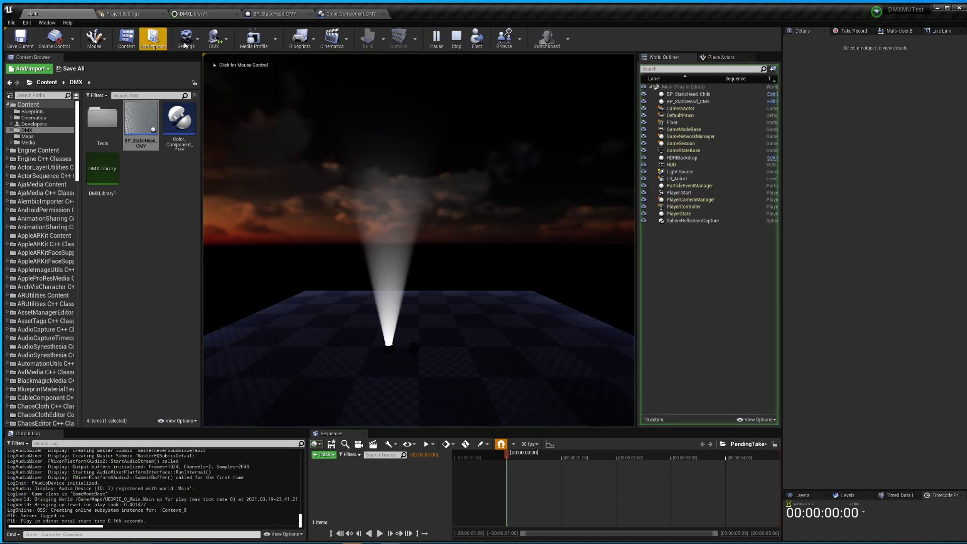
left_click(214, 38)
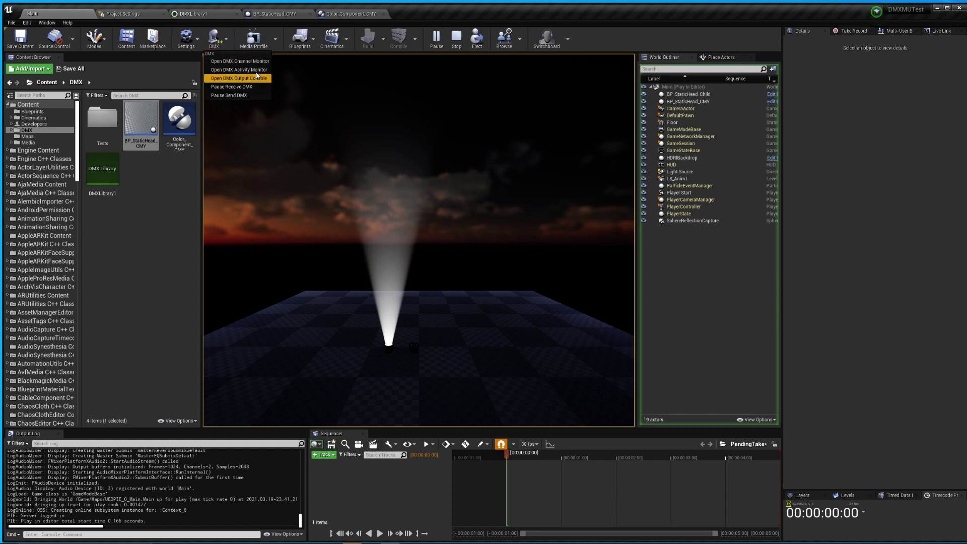
left_click(238, 78)
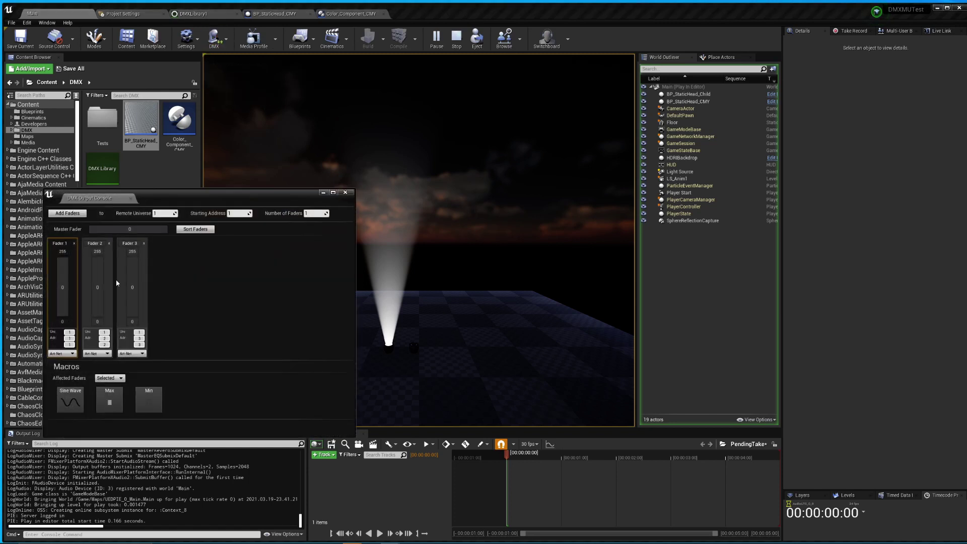
Test the fixtures by raising Faders 1, 2 and 3 to 255 one at a time, returning each to 0.
left_click_drag(66, 294, 66, 258)
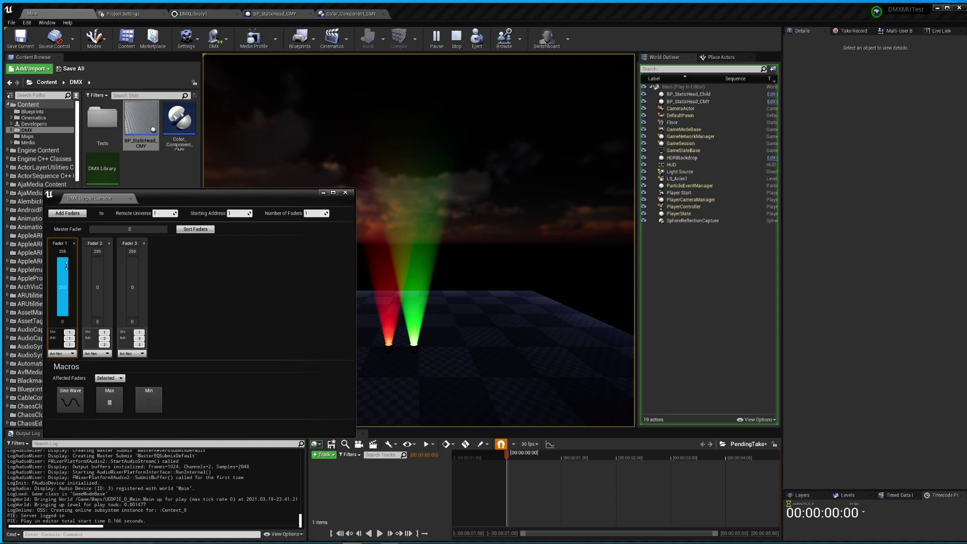
left_click_drag(66, 265, 66, 317)
left_click_drag(100, 280, 100, 318)
left_click(137, 294)
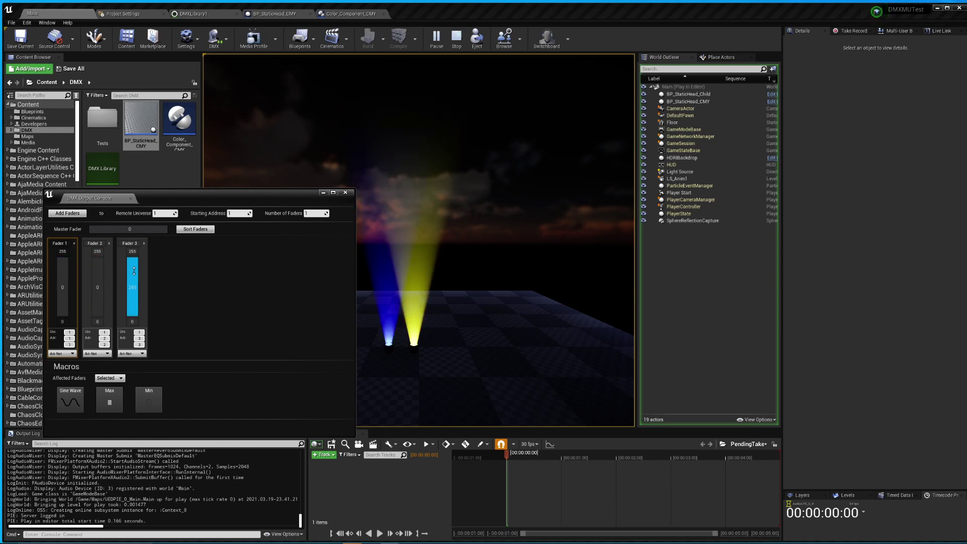
left_click(134, 271)
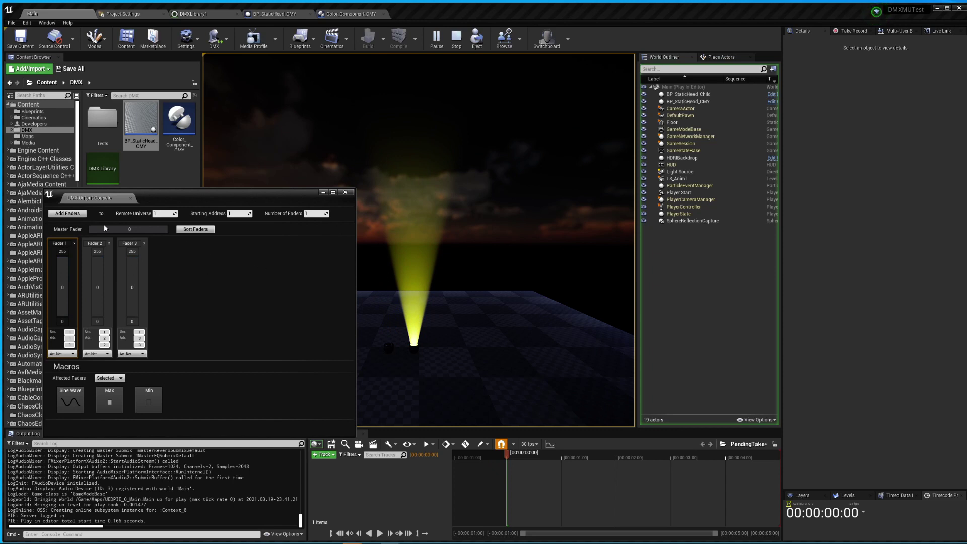
Examine the fixtures' beams up close during play, set Fader 1 to 255 for comparison and stop the play session.
left_click(446, 252)
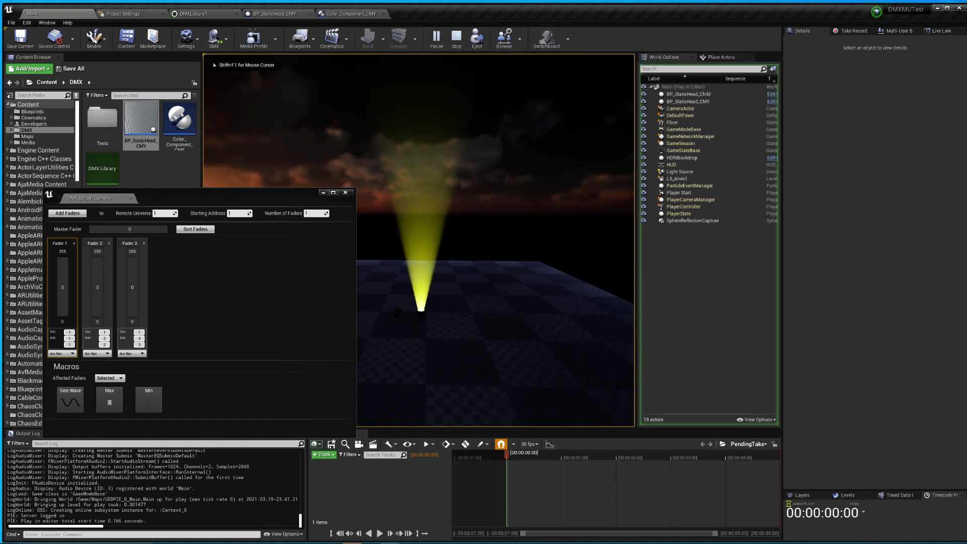
key("w")
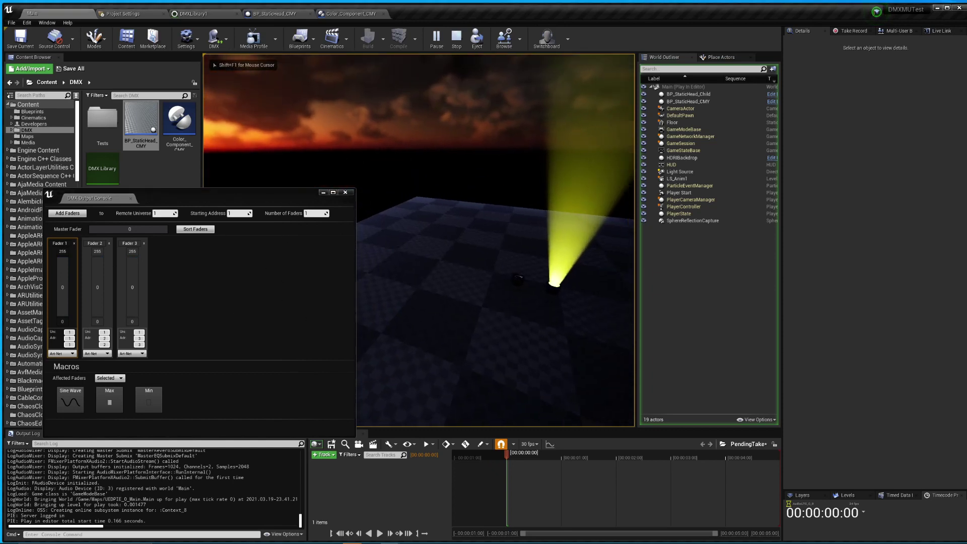
key("F8")
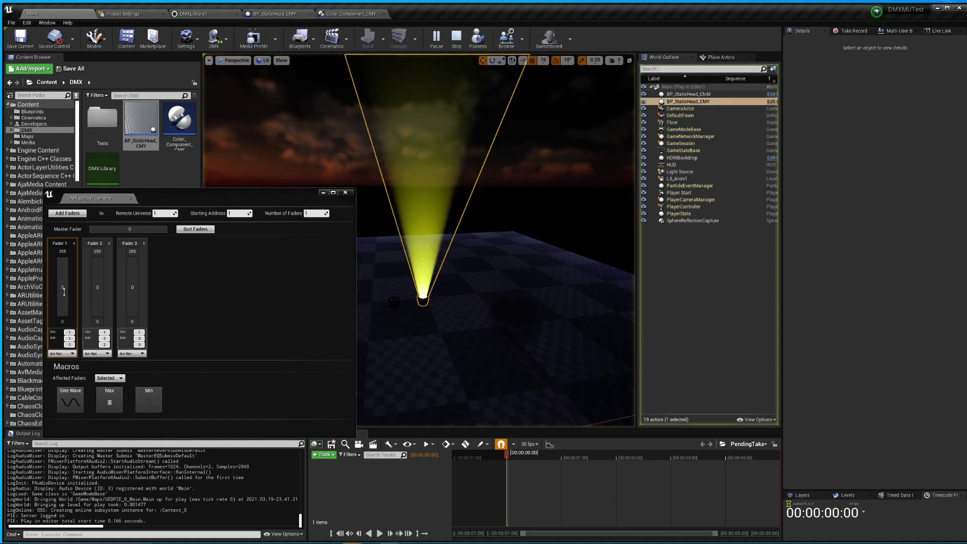
left_click_drag(64, 302, 65, 256)
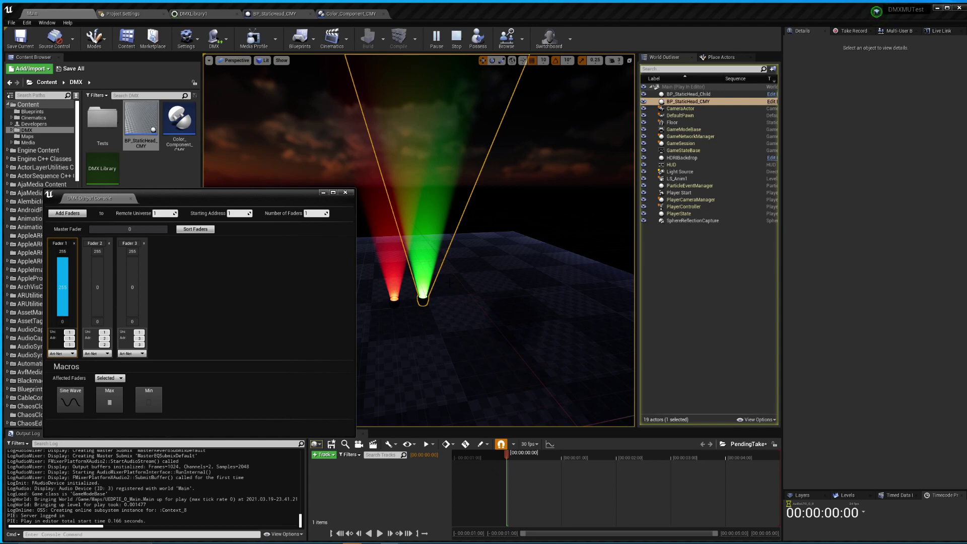
left_click(456, 36)
In Color_Component_CMY, rewire the blue channel to the subtraction's second input with 1.0 as the first input; compile and save the blueprint.
left_click(351, 14)
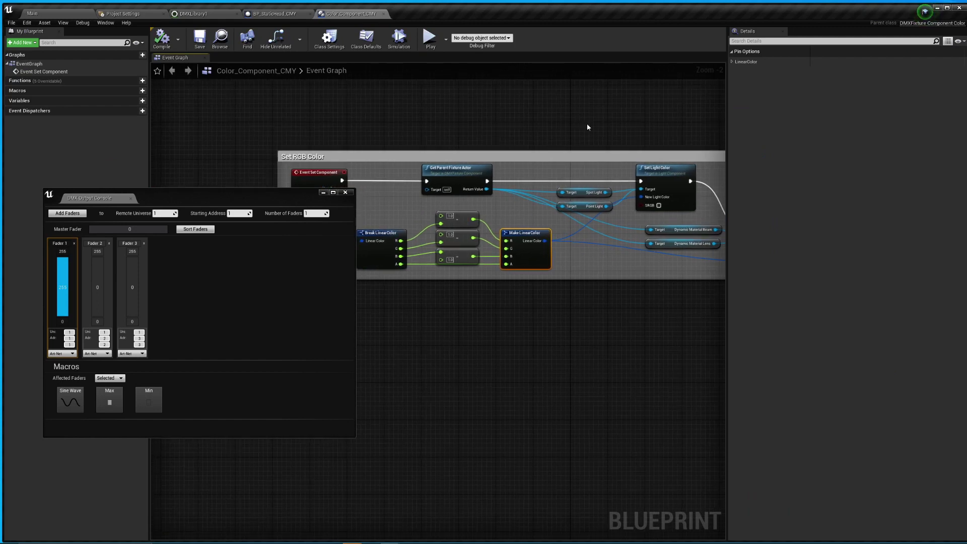
scroll(450, 265, "up", 2)
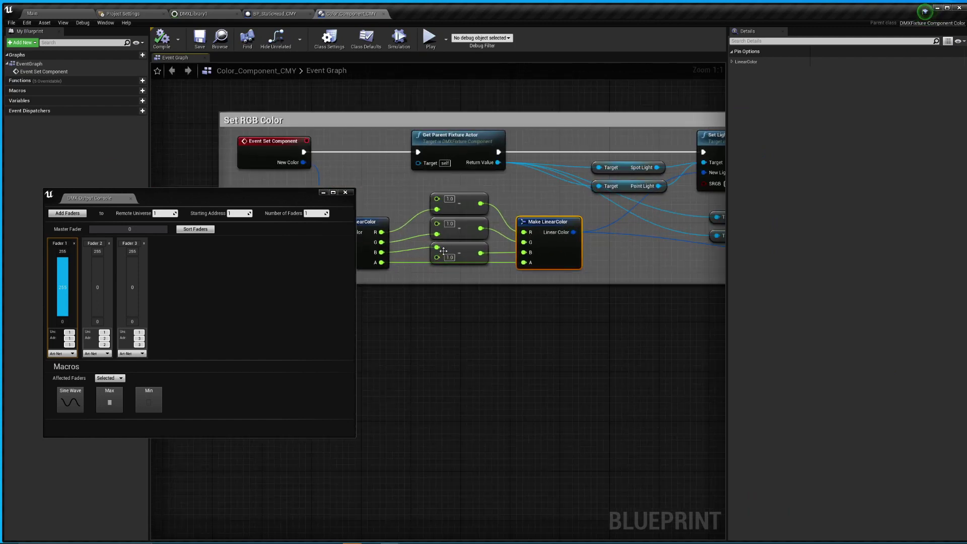
left_click_drag(381, 251, 443, 252)
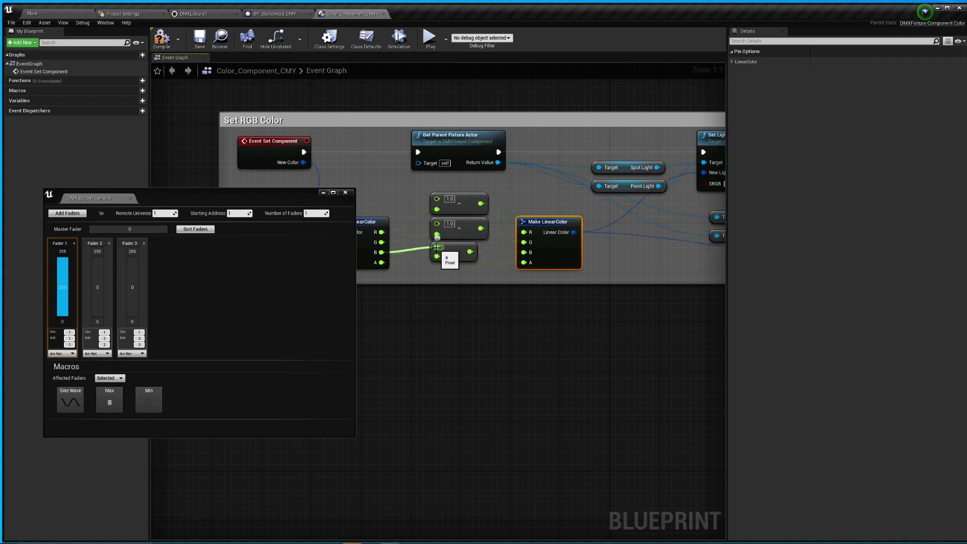
left_click(449, 248)
type("1")
key("Return")
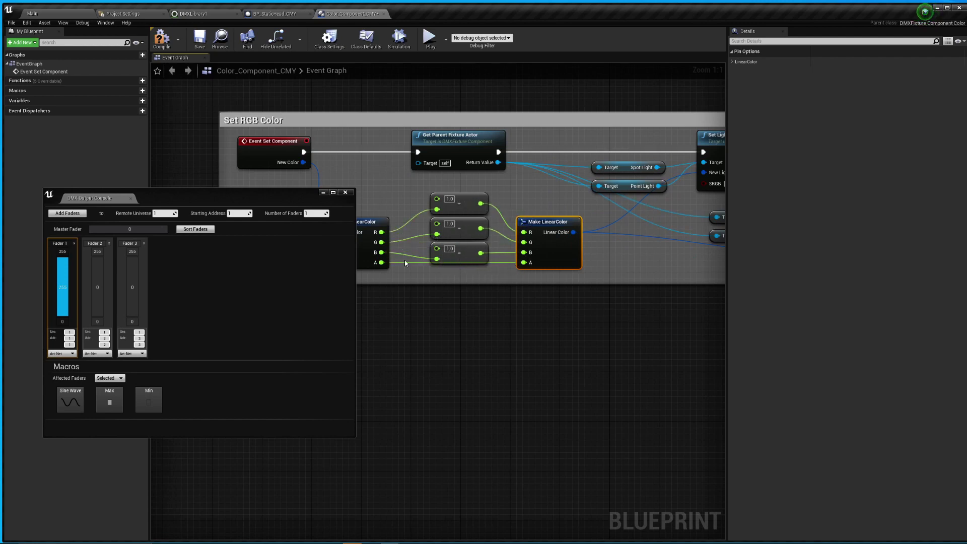
left_click(163, 39)
left_click(200, 38)
Save the Main level and play it again with Fader 1 reset to 0.
left_click(44, 14)
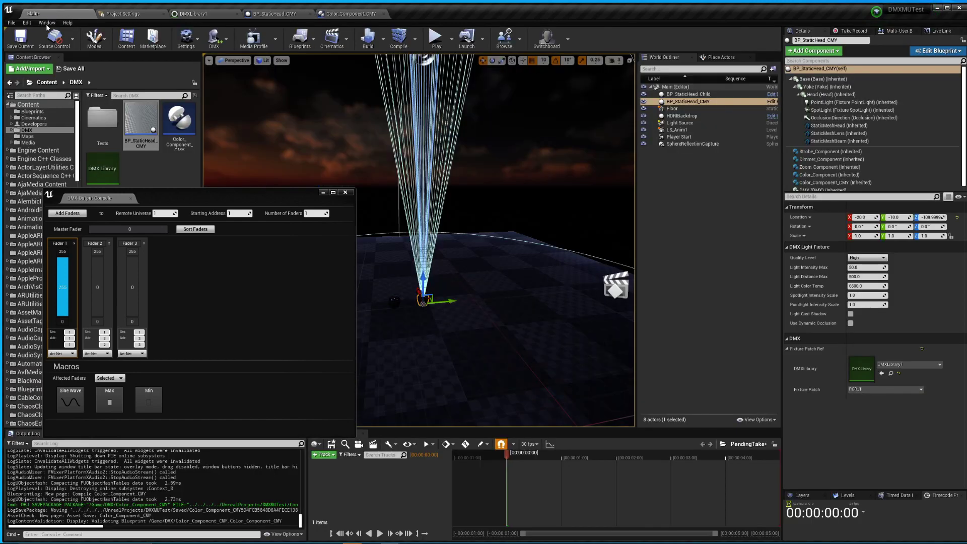
left_click(20, 38)
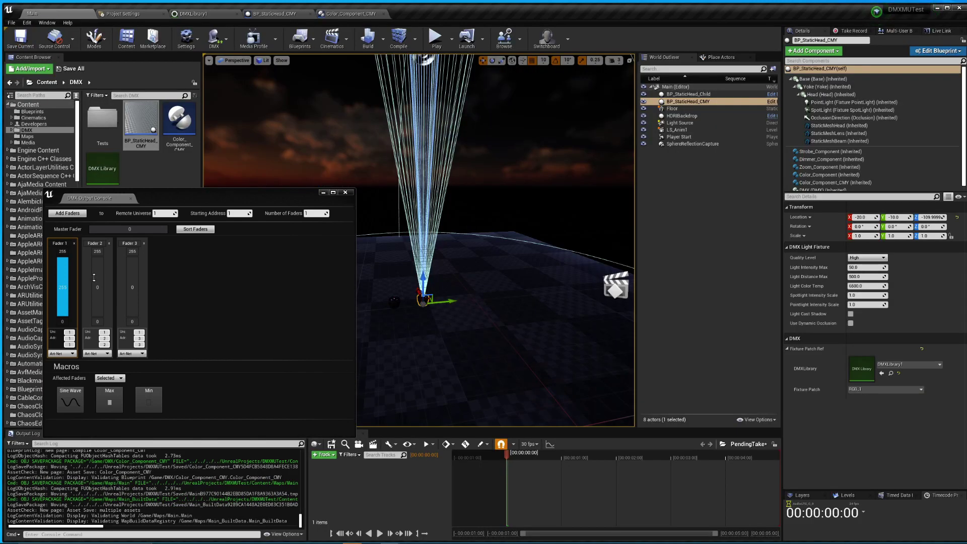
left_click(61, 268)
left_click(436, 37)
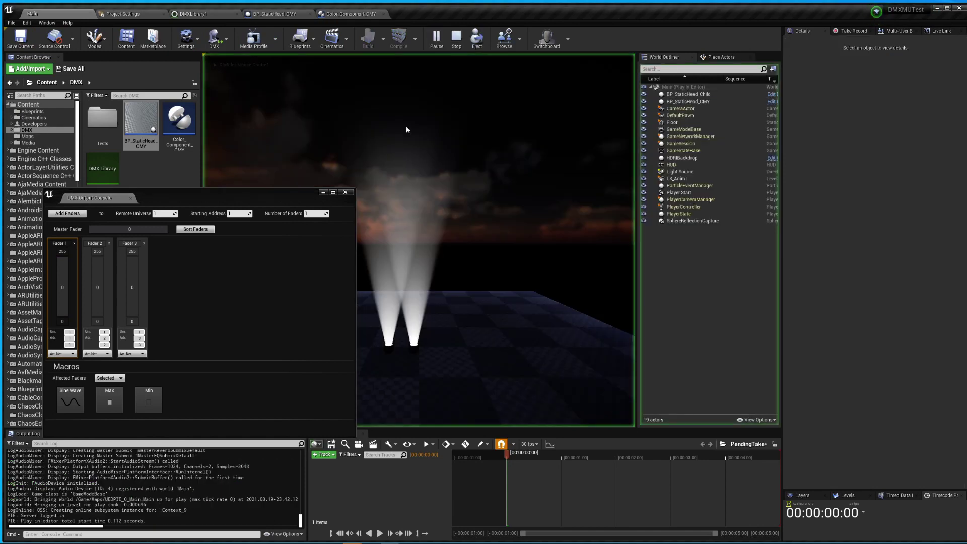
Check the corrected CMY response by running Faders 1, 2 and 3 individually up to 255 and back to 0.
left_click_drag(65, 283, 65, 317)
left_click_drag(66, 280, 60, 316)
left_click(99, 302)
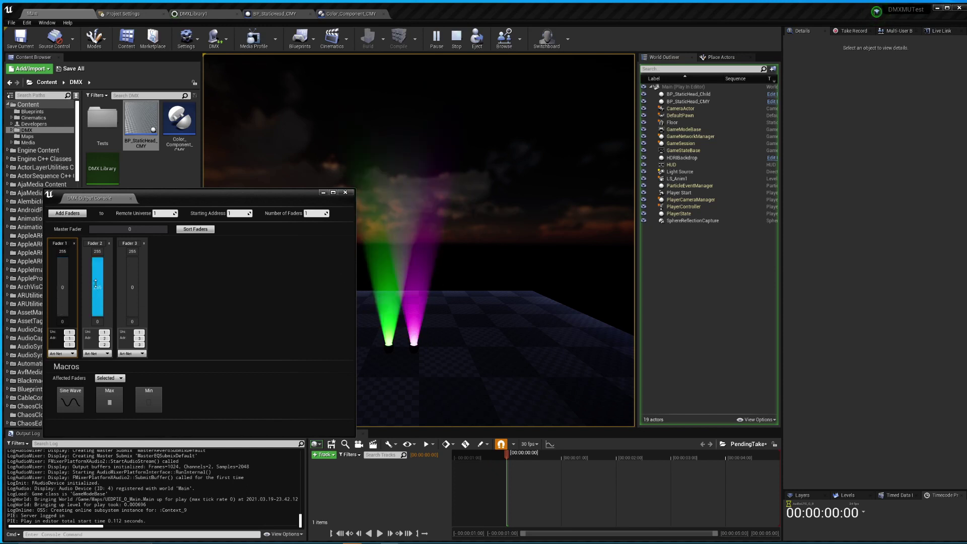
left_click(94, 281)
left_click(134, 304)
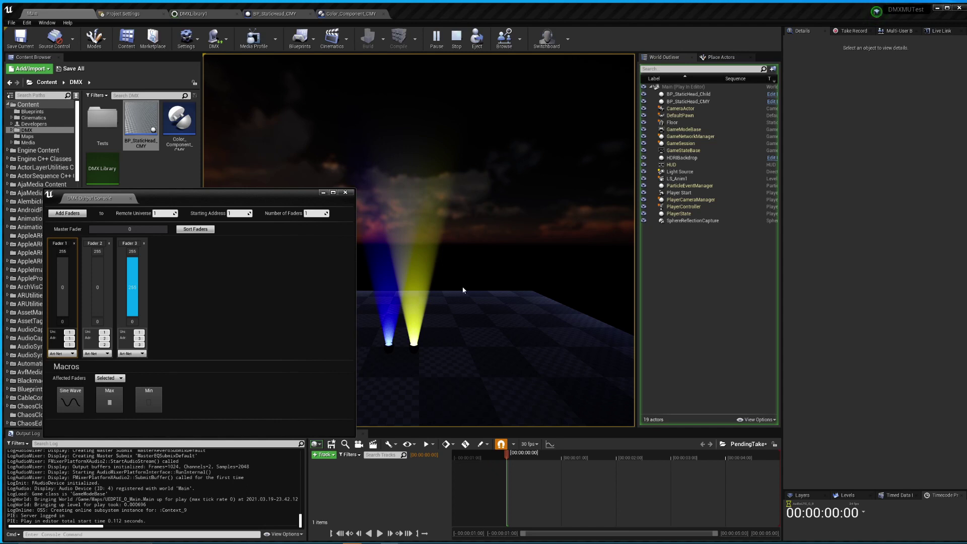
left_click(131, 277)
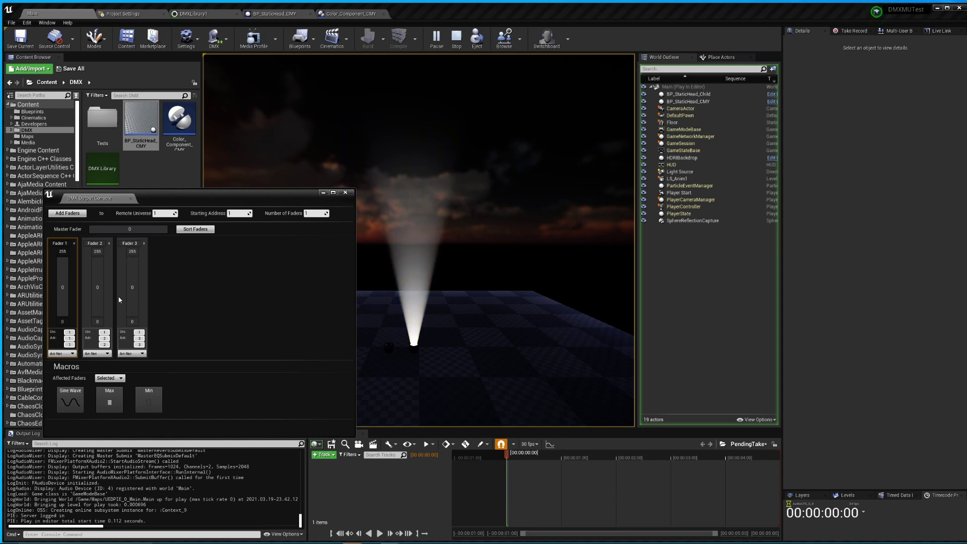
Compare both fixtures with all three faders at 255 and with all at 0, and end the play session.
left_click_drag(64, 305, 63, 256)
left_click_drag(94, 305, 95, 257)
left_click_drag(132, 307, 132, 258)
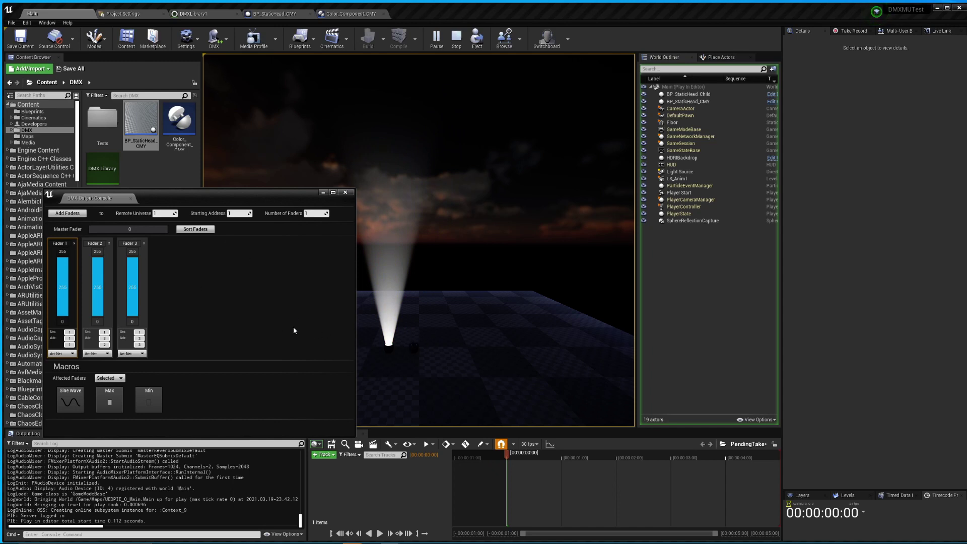
left_click_drag(64, 265, 63, 317)
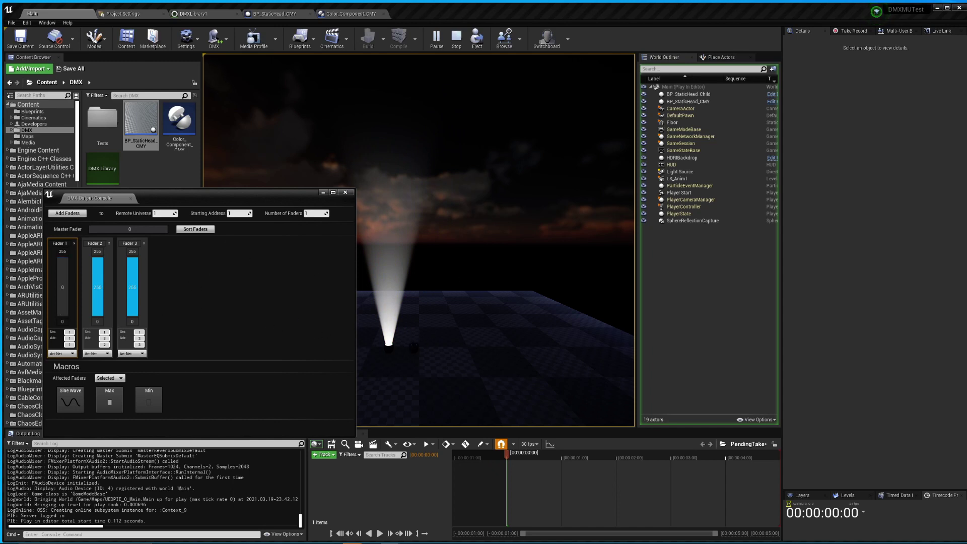
left_click_drag(100, 264, 100, 317)
left_click_drag(134, 267, 133, 317)
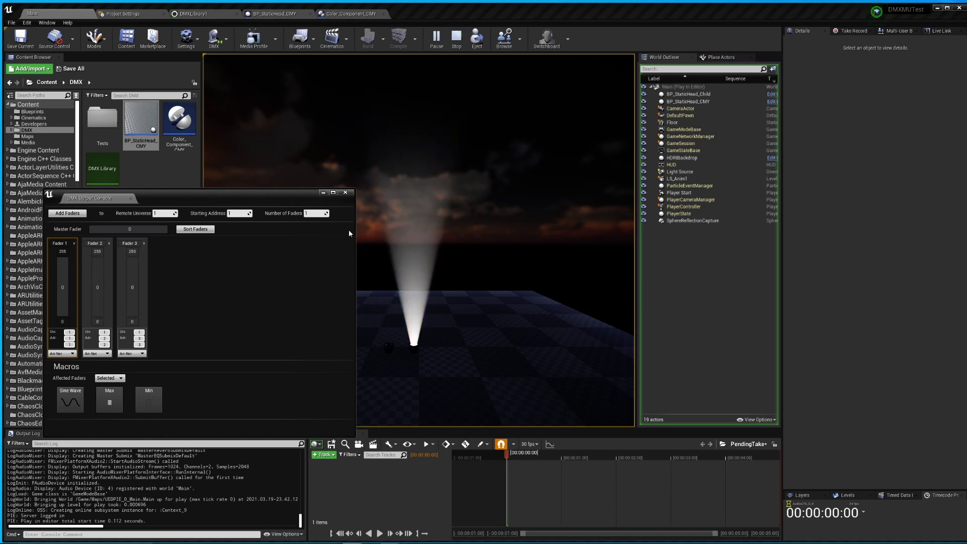
left_click(456, 38)
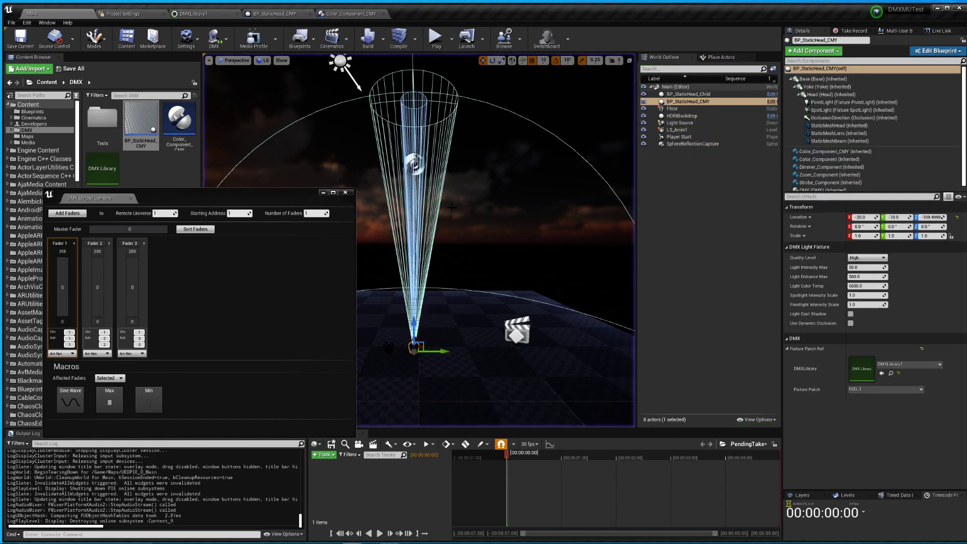
Review the Color_Component_CMY event graph from the inverted colour channels to the Set Light Color node.
left_click(350, 14)
left_click_drag(282, 197, 273, 250)
right_click_drag(522, 337, 548, 309)
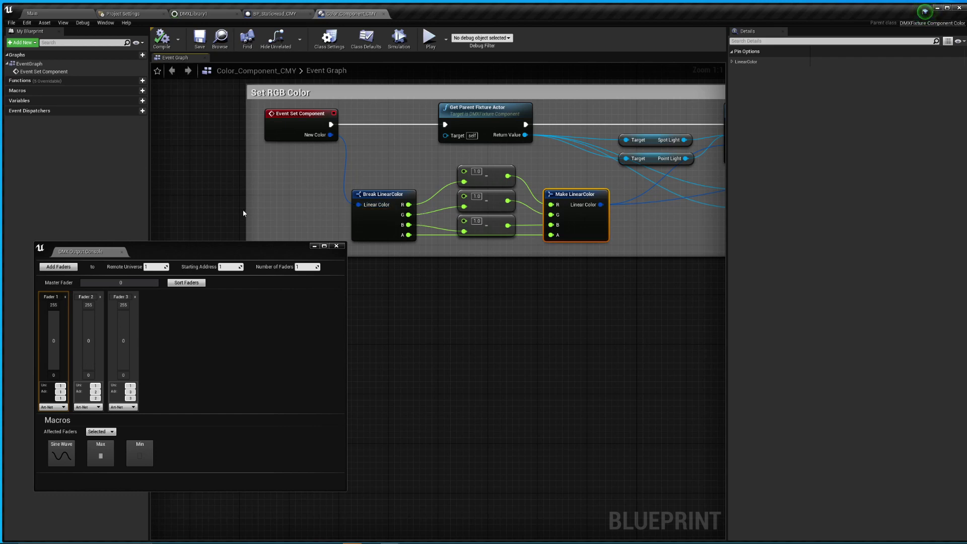
right_click_drag(526, 300, 238, 351)
right_click_drag(299, 263, 424, 314)
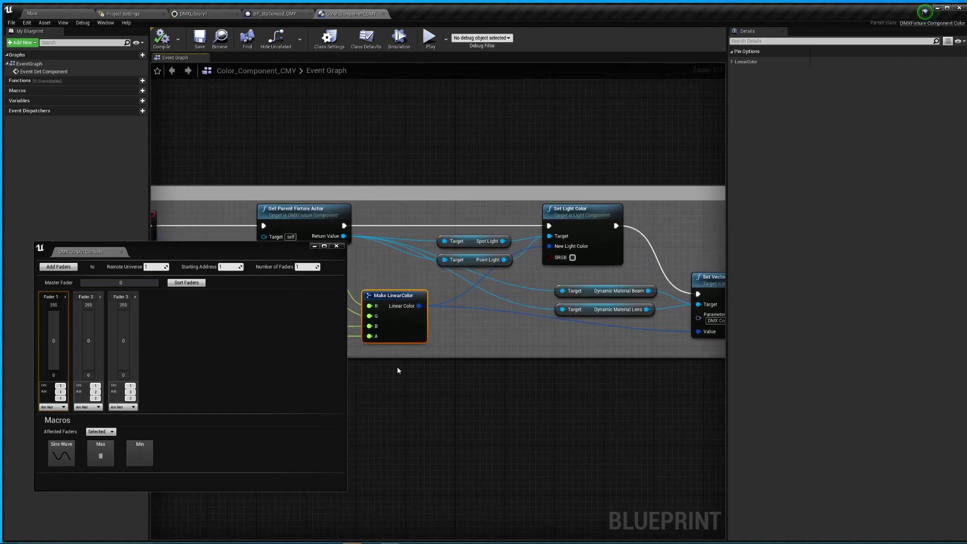
Close the DMX Output Console and review the Color_Component_CMY channel settings and root fixture defaults in BP_StaticHead_CMY.
left_click(63, 14)
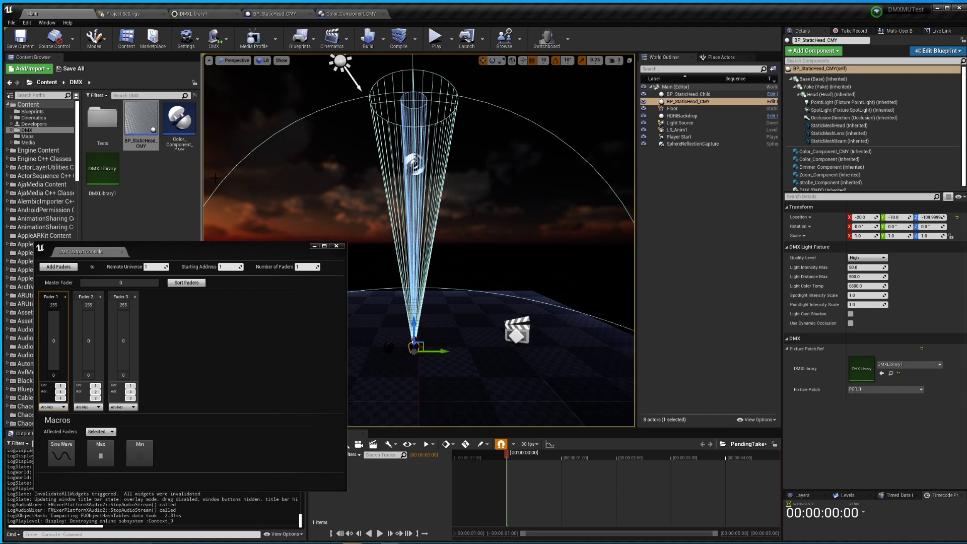
left_click(275, 14)
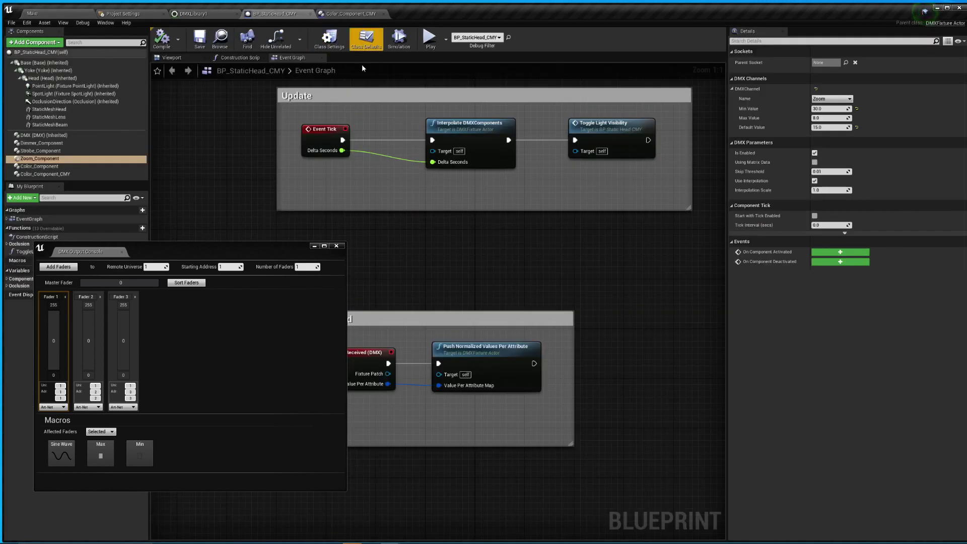
left_click(336, 245)
left_click(46, 174)
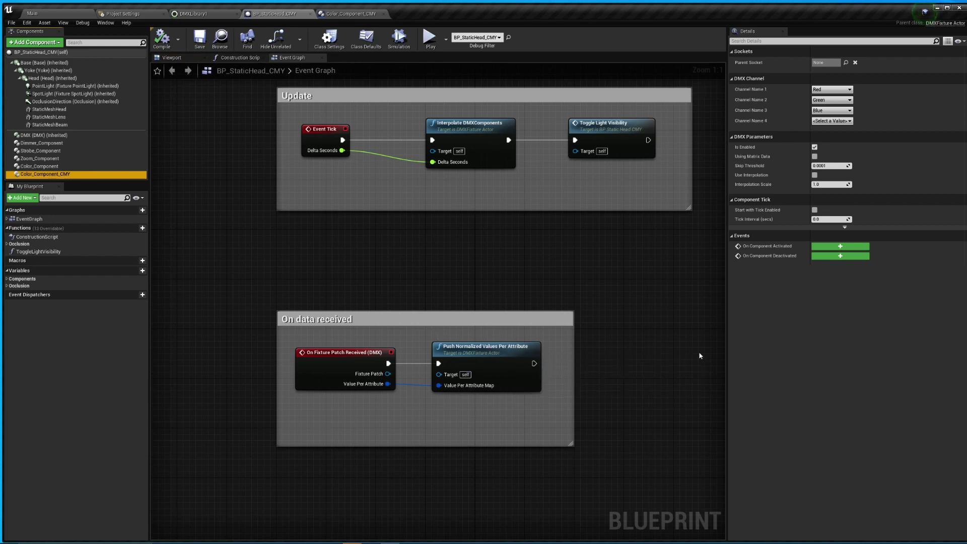
left_click(50, 52)
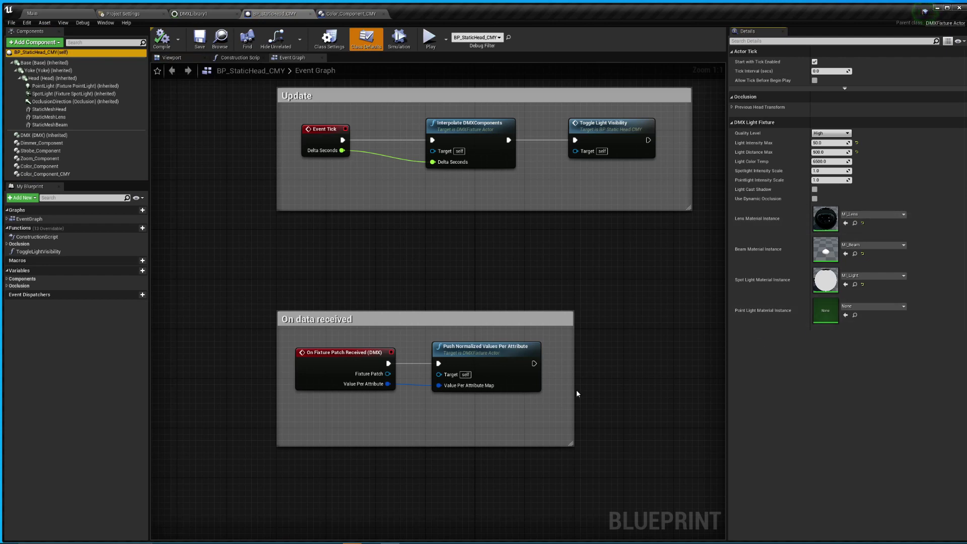
Try breaking the received attribute value map and looking up Red with a Find node, and delete both added nodes.
left_click_drag(387, 384, 361, 410)
left_click(411, 344)
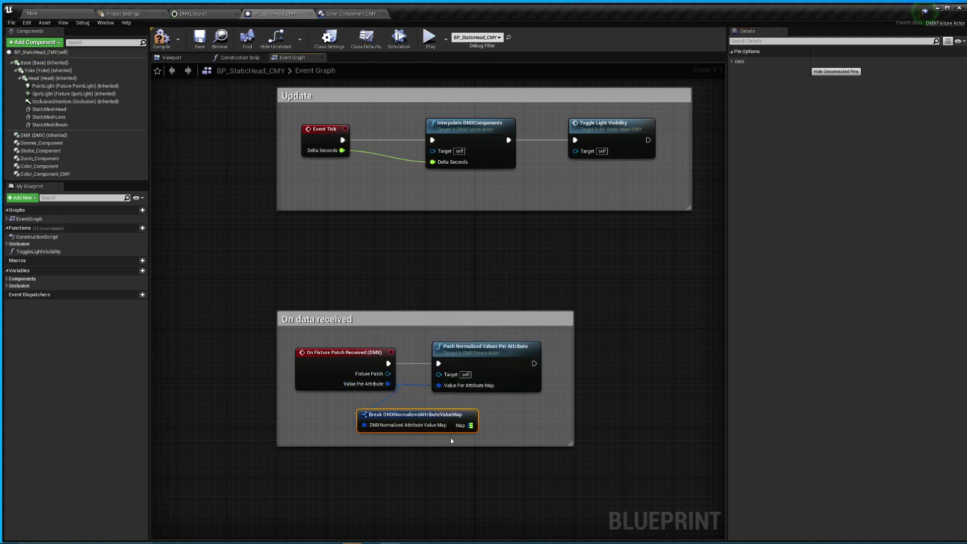
left_click_drag(470, 425, 483, 460)
type("find")
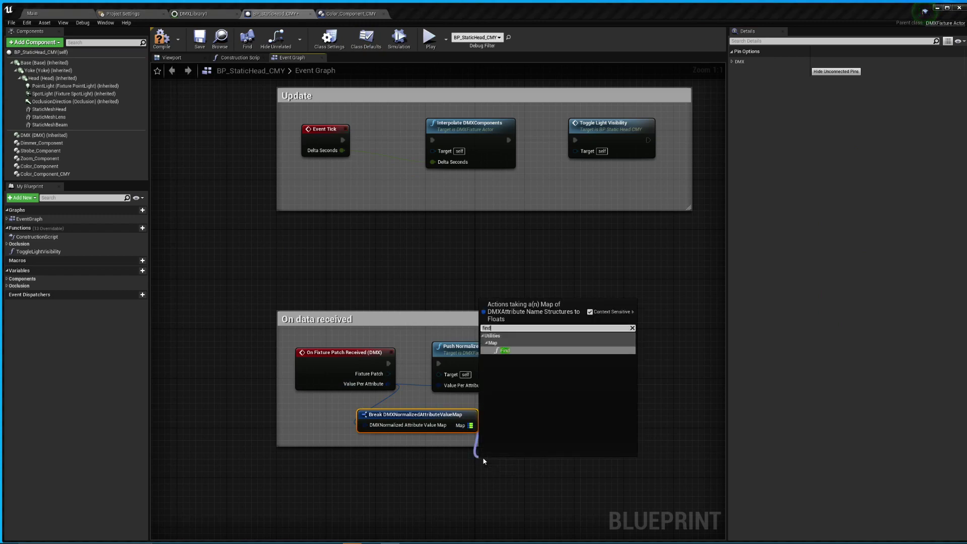
left_click(505, 352)
left_click(505, 479)
left_click(516, 410)
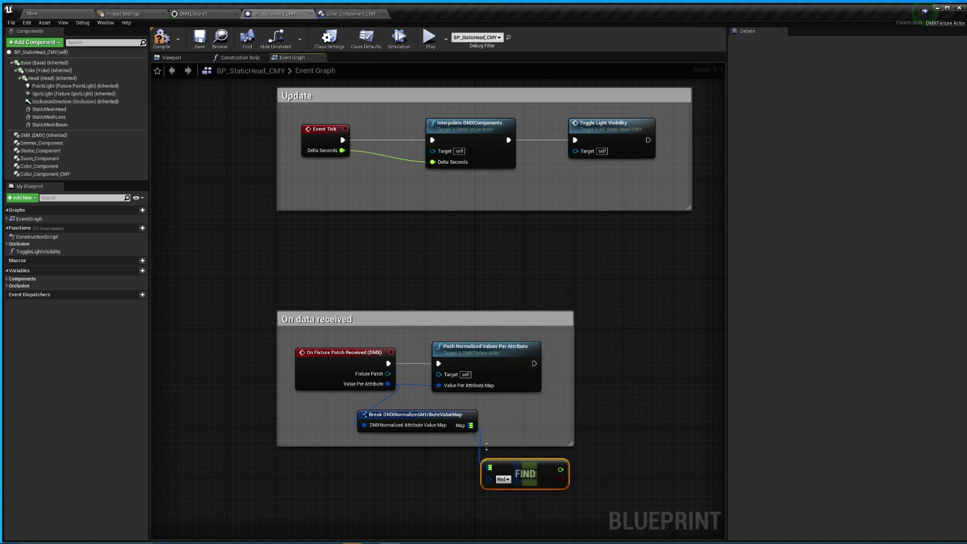
left_click_drag(433, 408, 516, 431)
key("Delete")
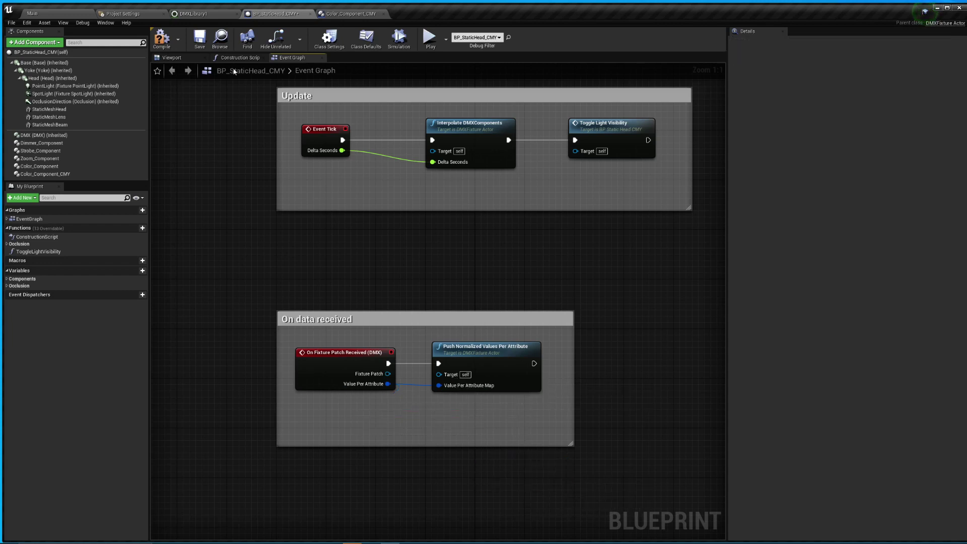
Save BP_StaticHead_CMY, review the default material instances on its root, and save the Main level.
left_click(200, 38)
left_click(55, 52)
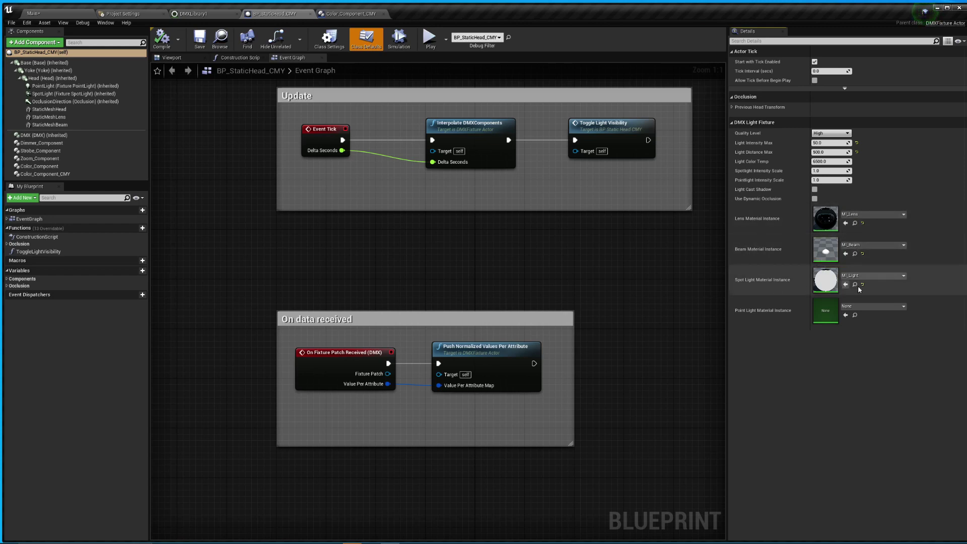
left_click(66, 14)
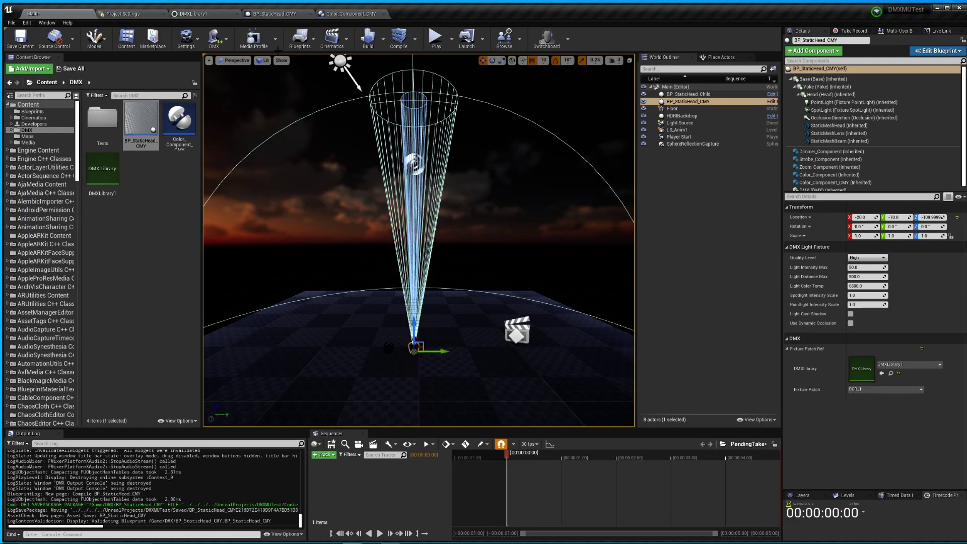
left_click(344, 18)
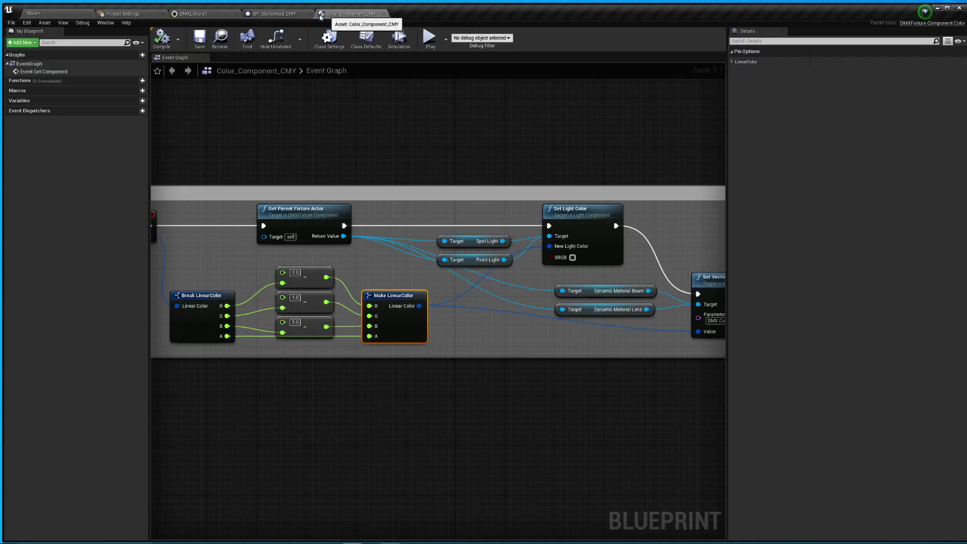
left_click(289, 14)
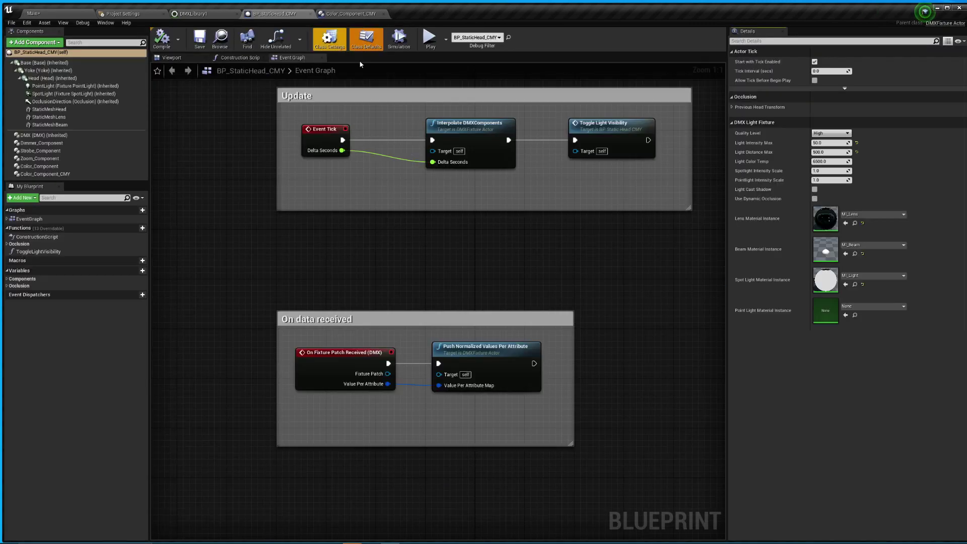
left_click(846, 223)
left_click(45, 14)
key("ctrl+s")
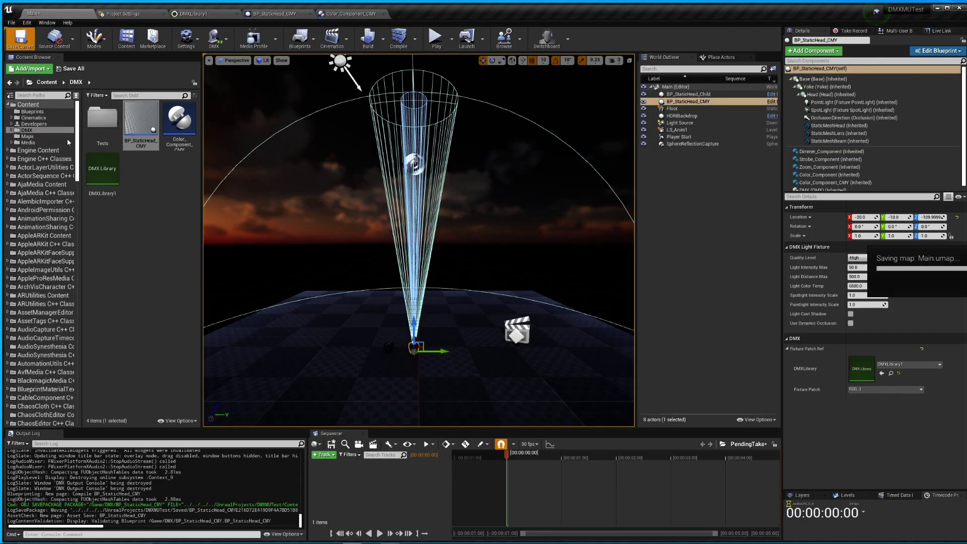
Copy M_Beam_Master from the DMXFixtures LightFixtures/DMX_Materials/Masters folder into the project's Content/DMX folder.
left_click_drag(78, 148, 79, 229)
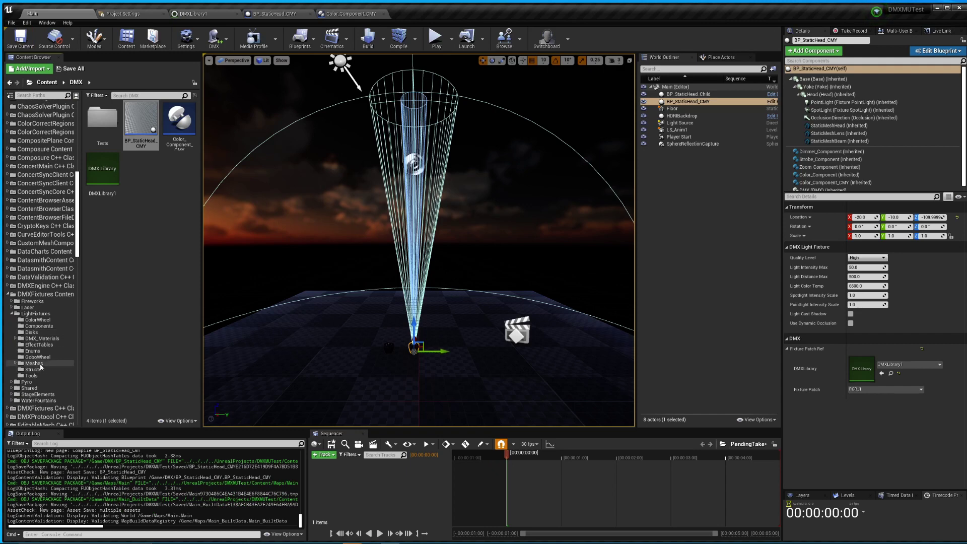
left_click(35, 313)
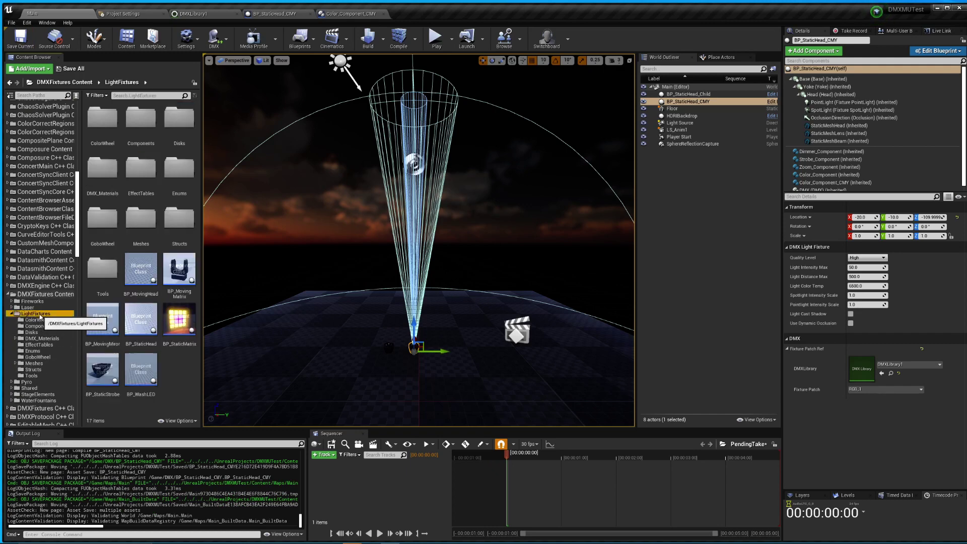
double_click(106, 166)
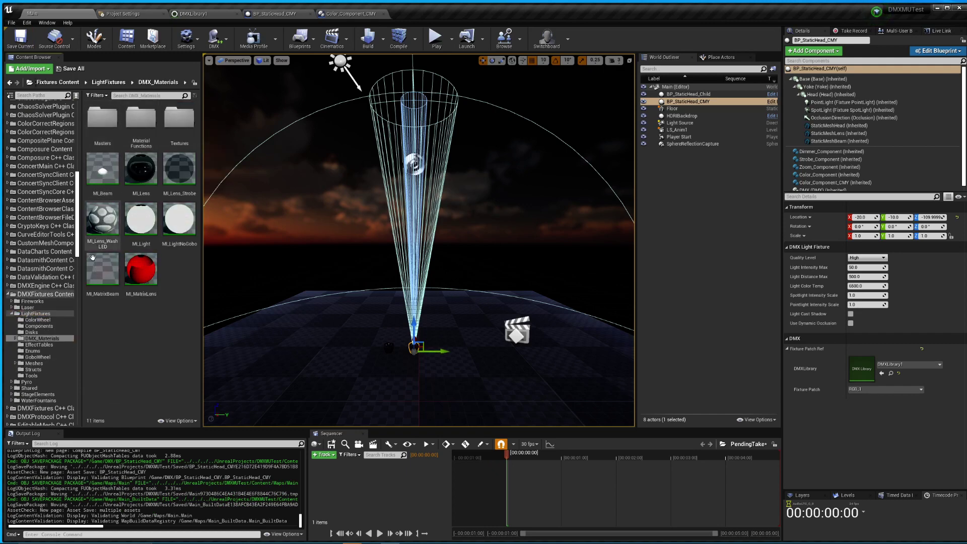
double_click(102, 118)
left_click(102, 119)
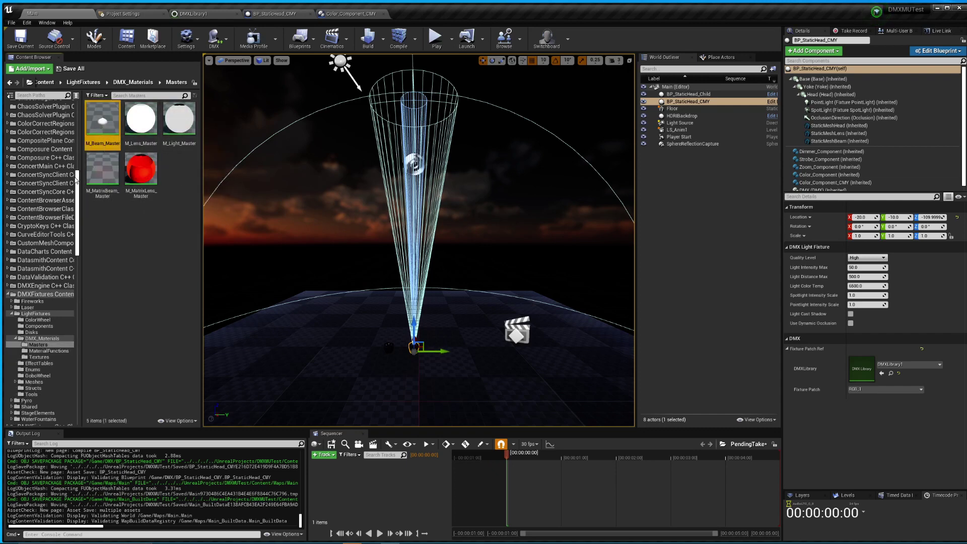
left_click_drag(76, 179, 76, 109)
left_click(27, 130)
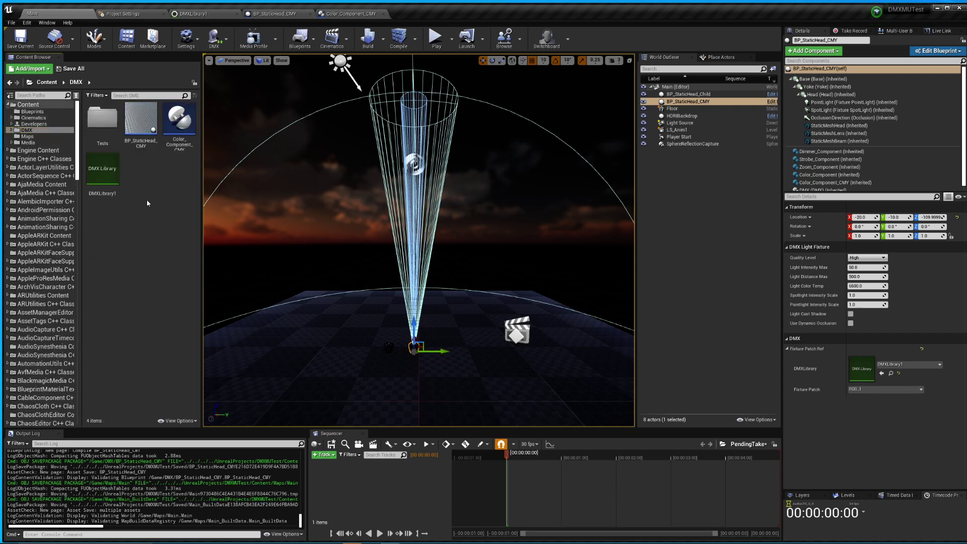
key("ctrl+v")
left_click(145, 186)
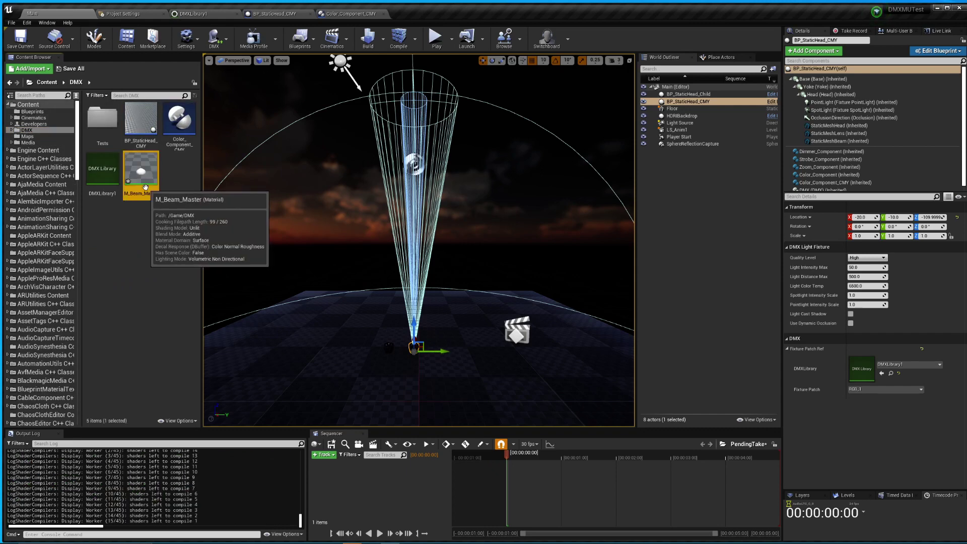
Rename the copied beam material to M_Beam_Master_CMY and open it for editing.
key("F1")
key("F2")
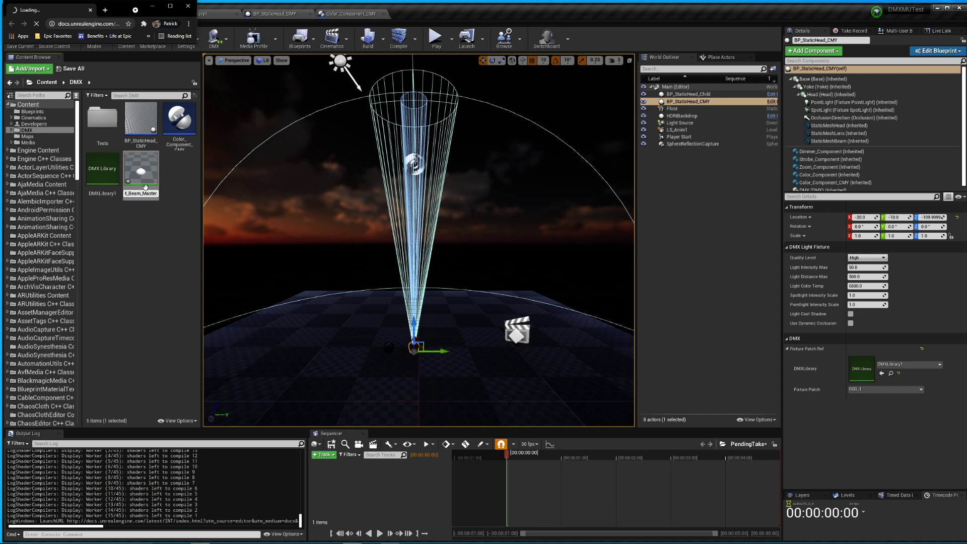
left_click(192, 8)
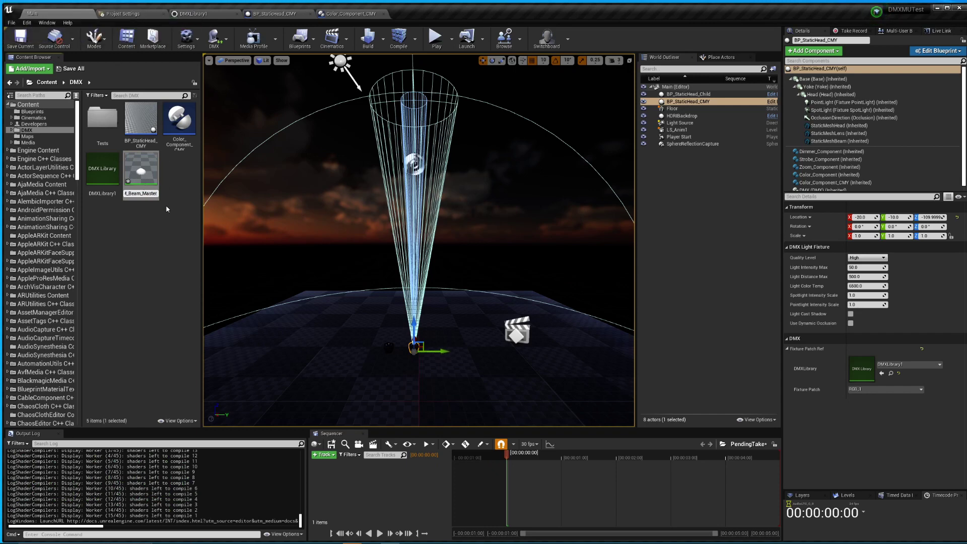
type("_CMY")
key("Return")
double_click(149, 184)
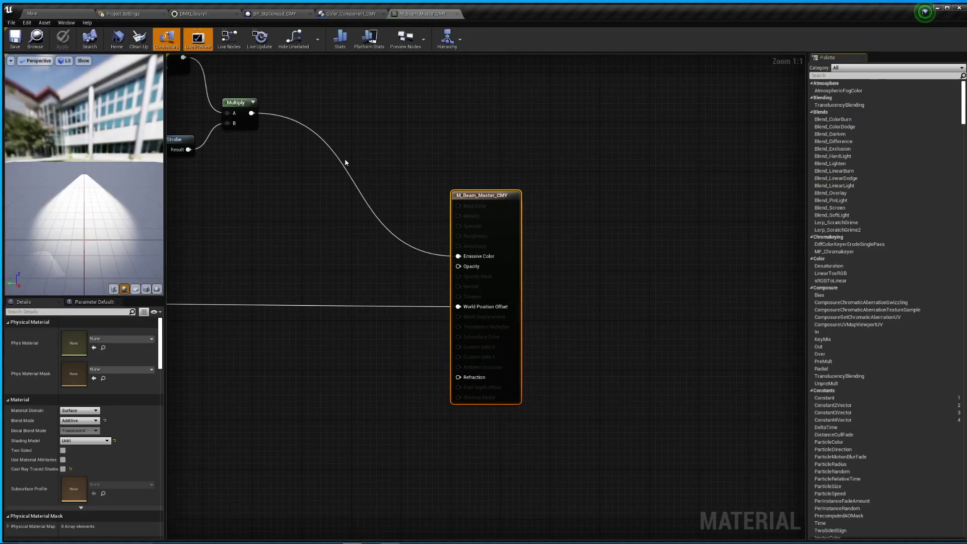
Locate the DMX Color vector parameter in the M_Beam_Master_CMY graph and inspect its settings.
right_click_drag(368, 122, 719, 219)
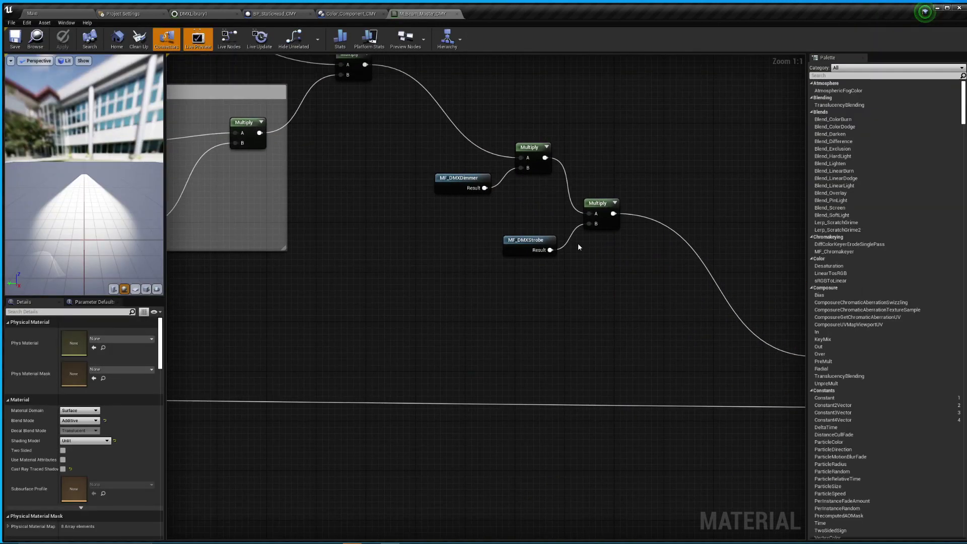
scroll(429, 272, "down", 8)
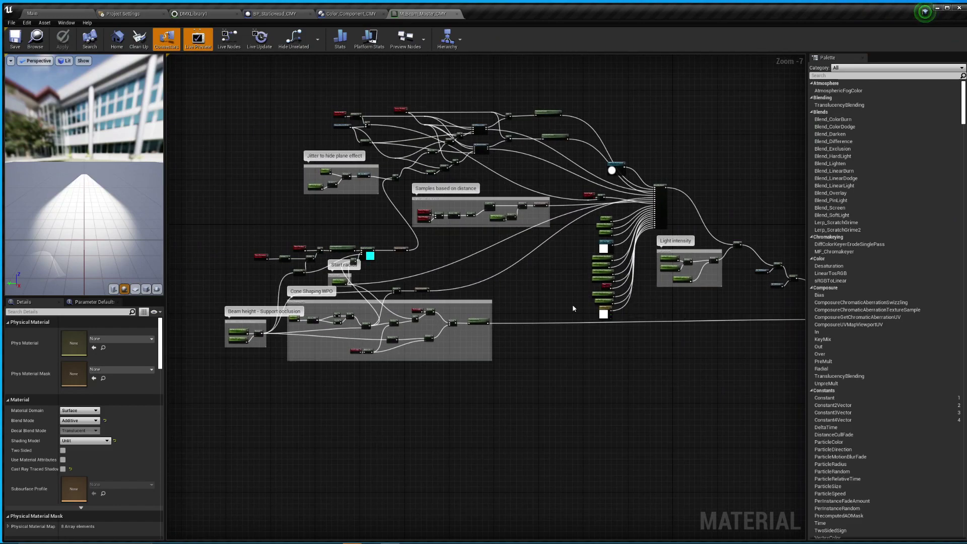
scroll(604, 313, "up", 8)
left_click(608, 313)
right_click_drag(721, 279, 501, 289)
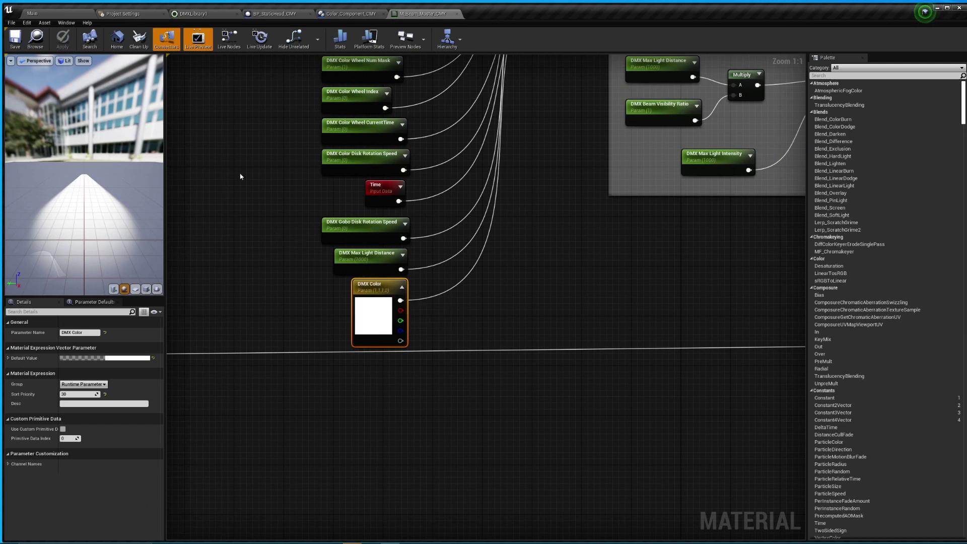
Compare the Set Vector Parameter Value node in Color_Component_CMY with the DMX Color parameter in M_Beam_Master_CMY.
left_click(347, 13)
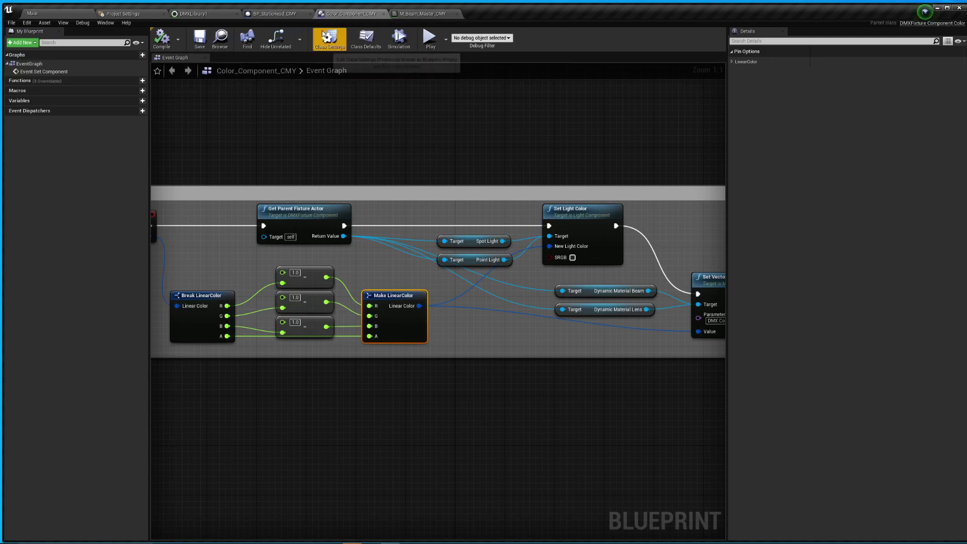
right_click_drag(504, 106, 318, 107)
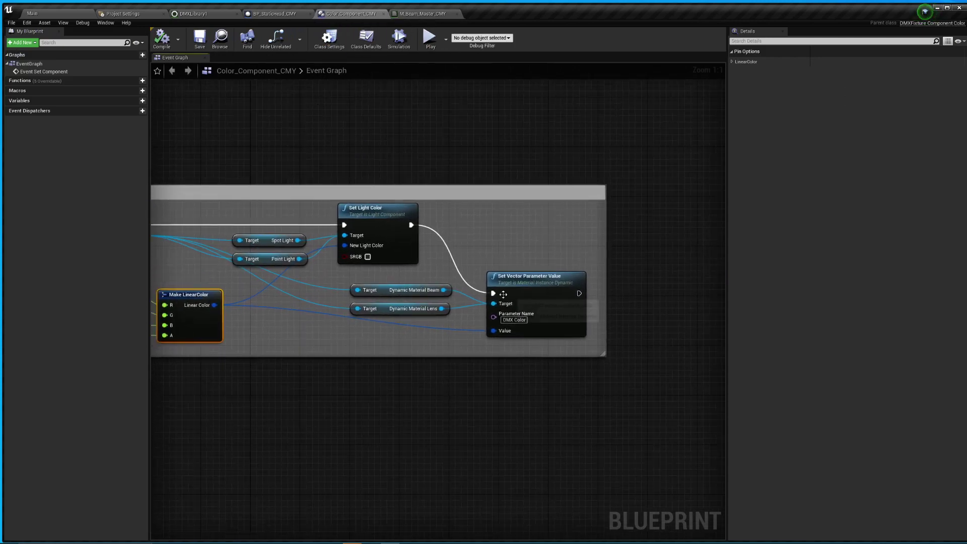
left_click(531, 282)
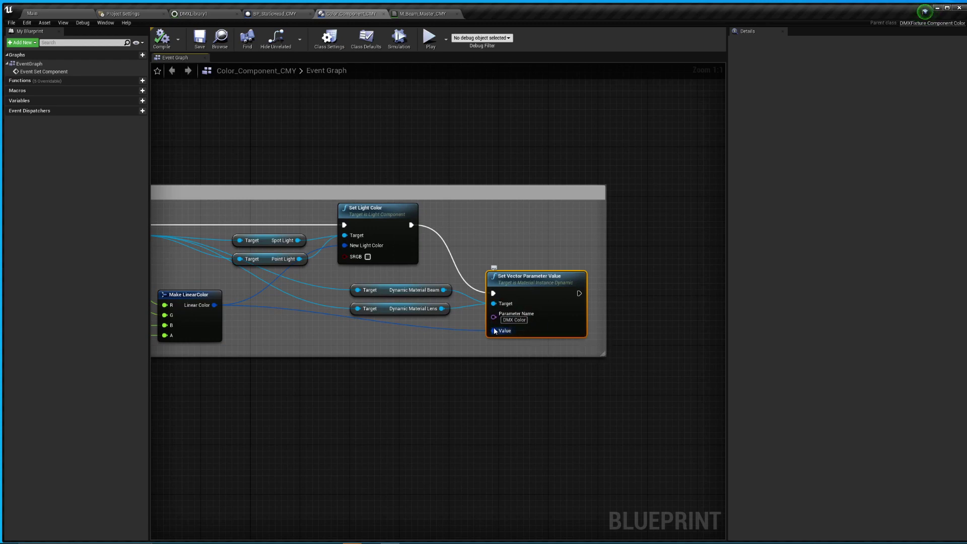
right_click_drag(400, 379, 488, 380)
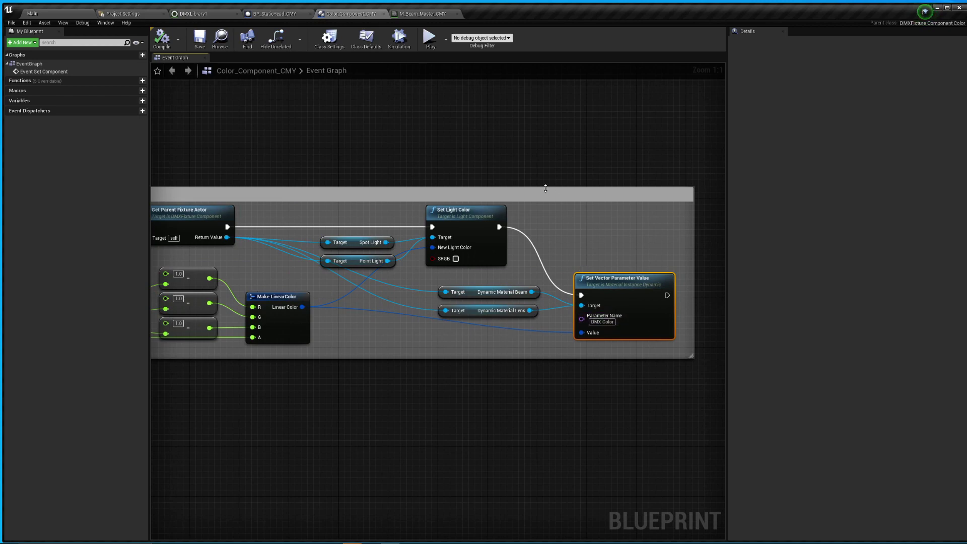
left_click(421, 13)
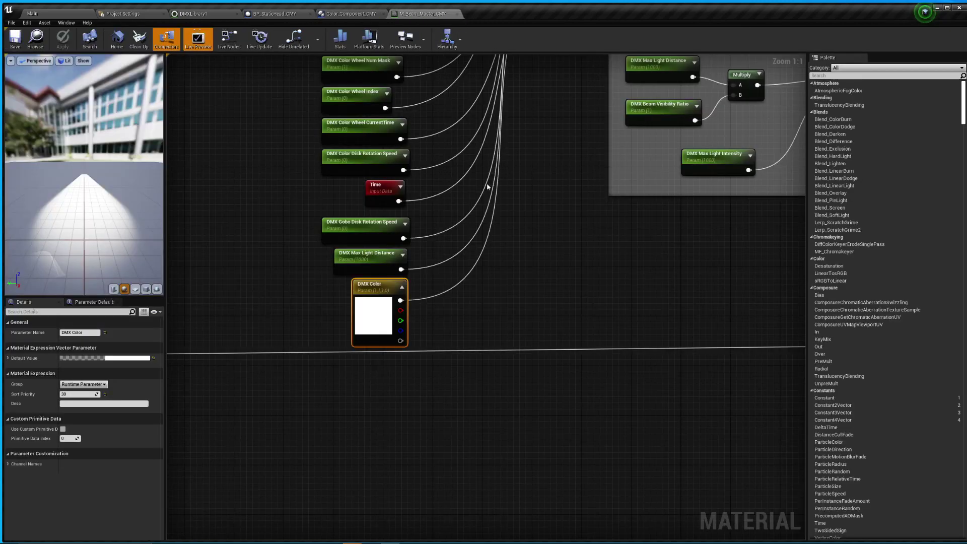
left_click(346, 14)
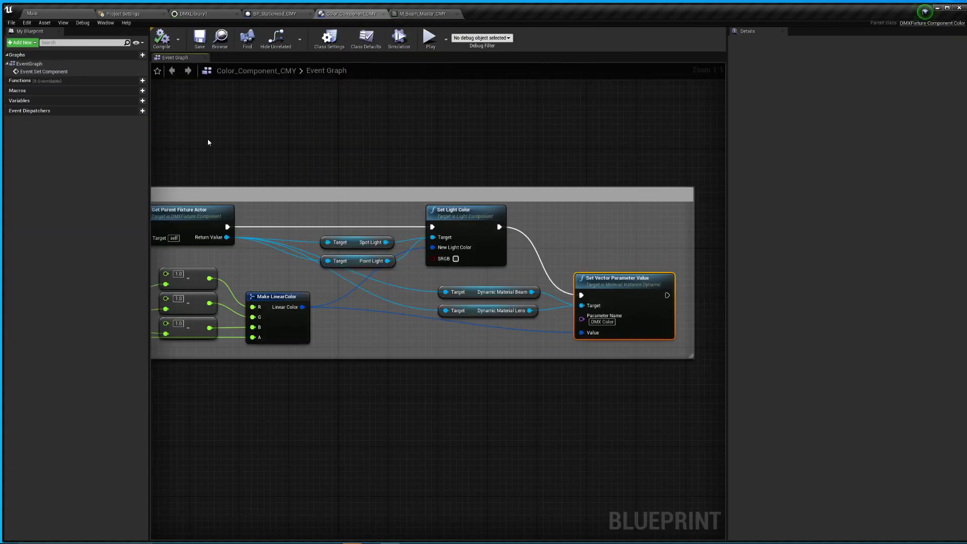
right_click_drag(208, 142, 305, 165)
right_click_drag(531, 202, 391, 147)
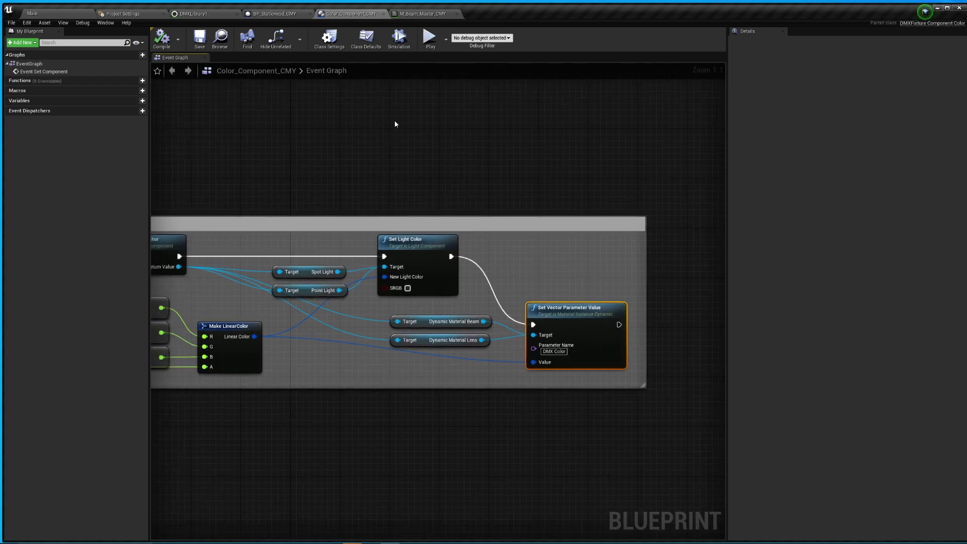
left_click(423, 14)
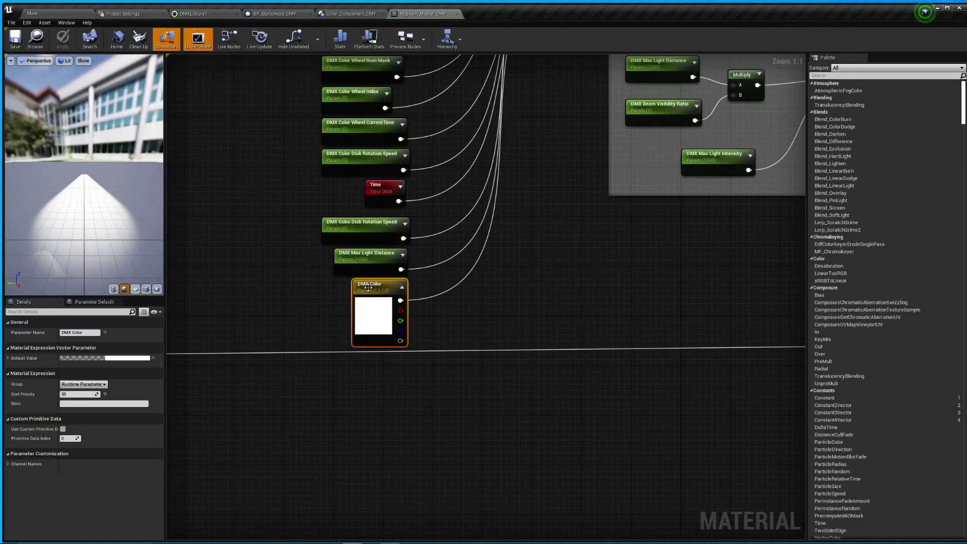
Insert a OneMinus node between the DMX Color parameter and the DMXColor input, and apply and save the material.
right_click_drag(484, 293, 447, 371)
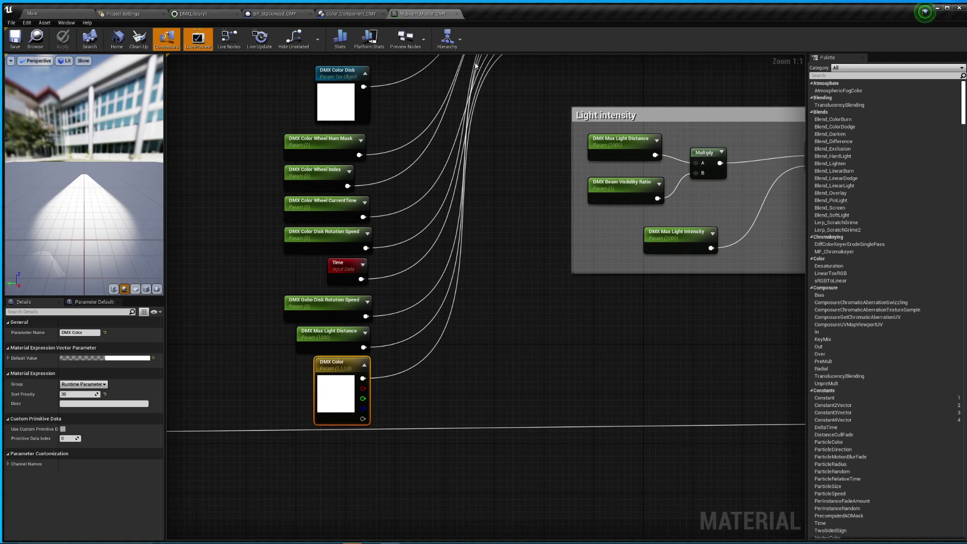
left_click_drag(362, 378, 429, 381)
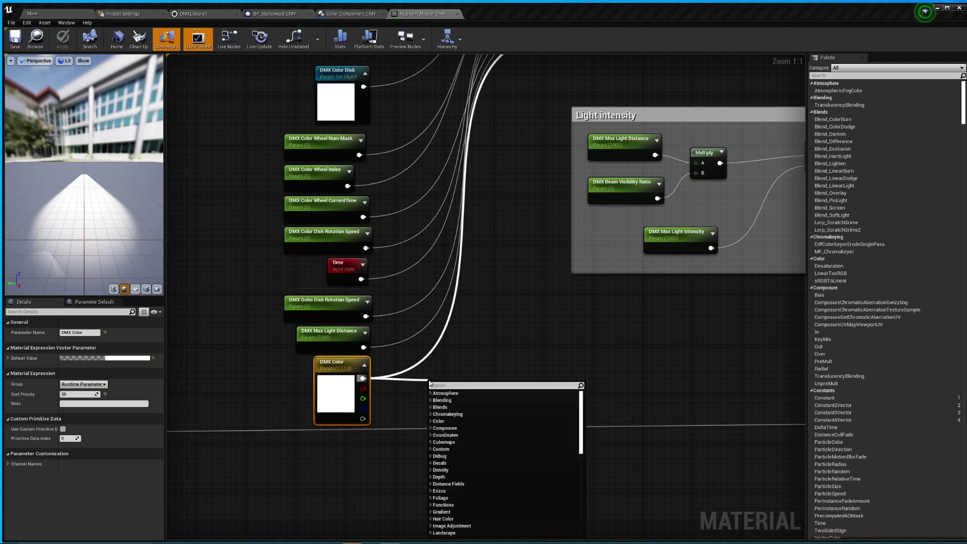
type("1")
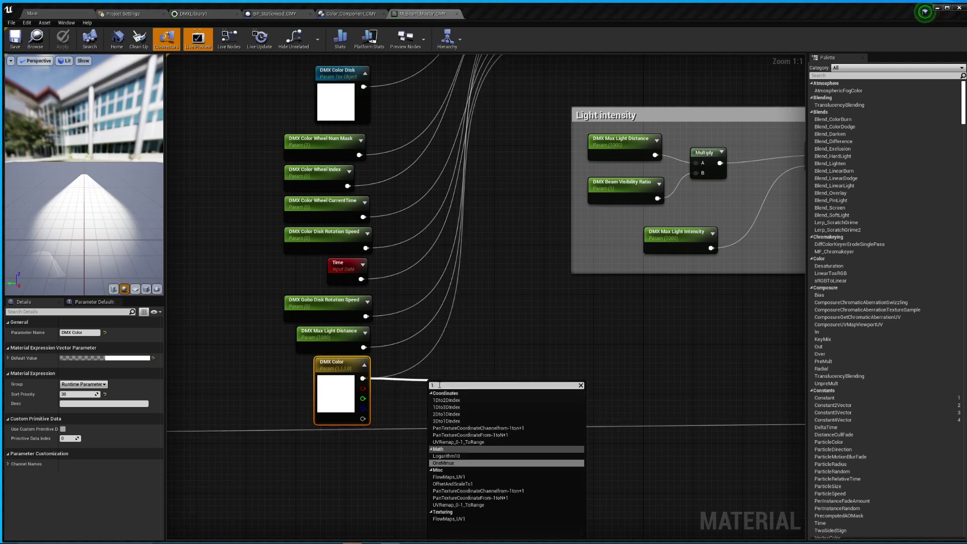
left_click(454, 463)
right_click_drag(446, 370, 434, 435)
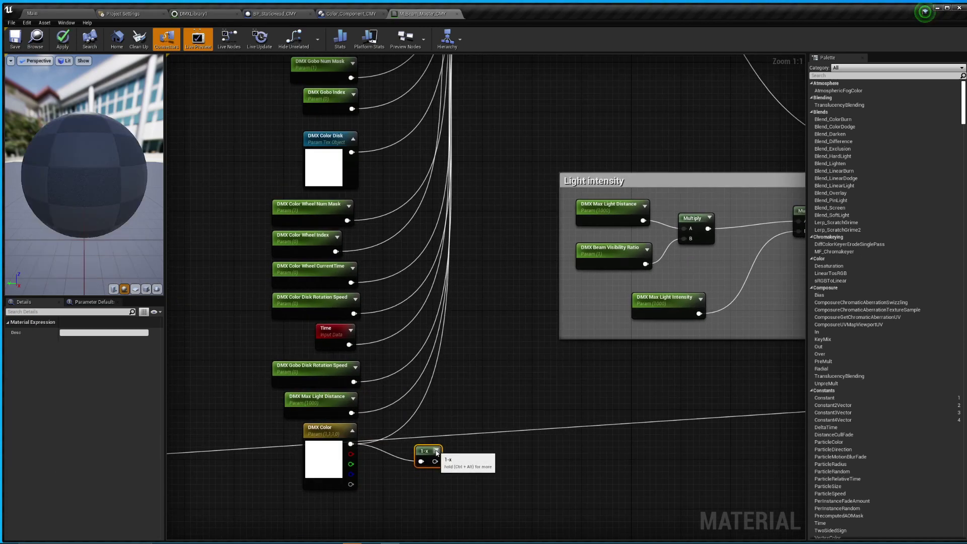
left_click(436, 450)
left_click_drag(433, 448, 426, 412)
right_click_drag(466, 392, 445, 451)
left_click_drag(421, 484, 528, 158)
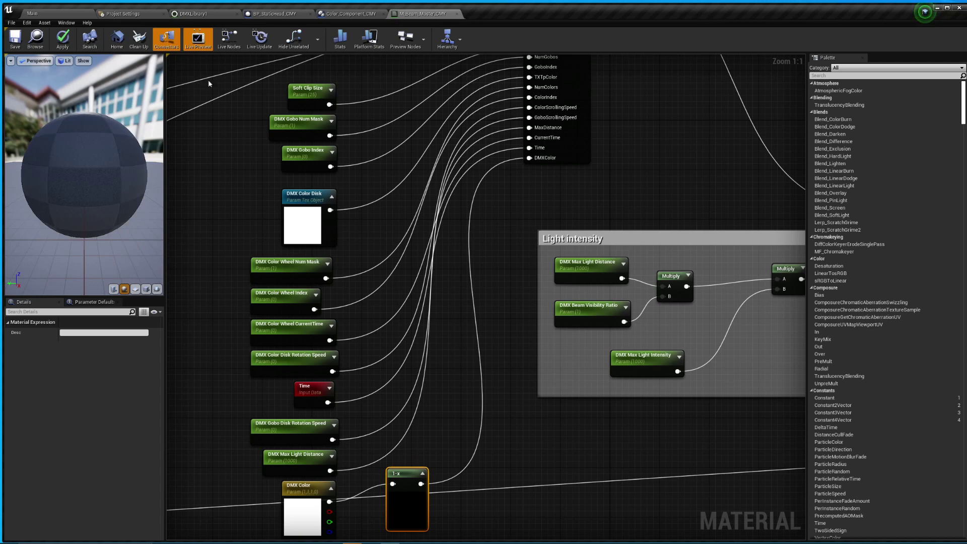
left_click(62, 39)
left_click(15, 39)
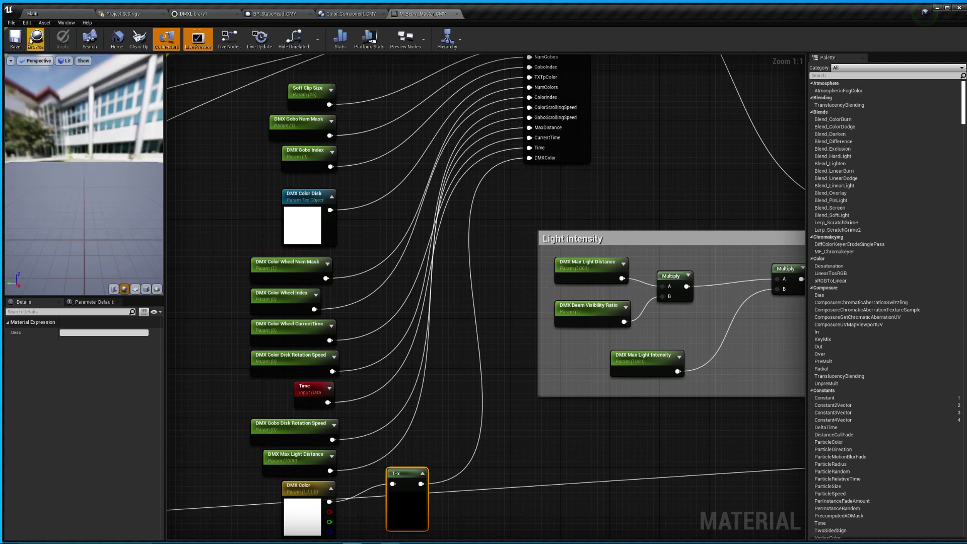
Duplicate BP_StaticHead_CMY in the Content/DMX folder as BP_StaticHead_CMY_Mat.
left_click(53, 15)
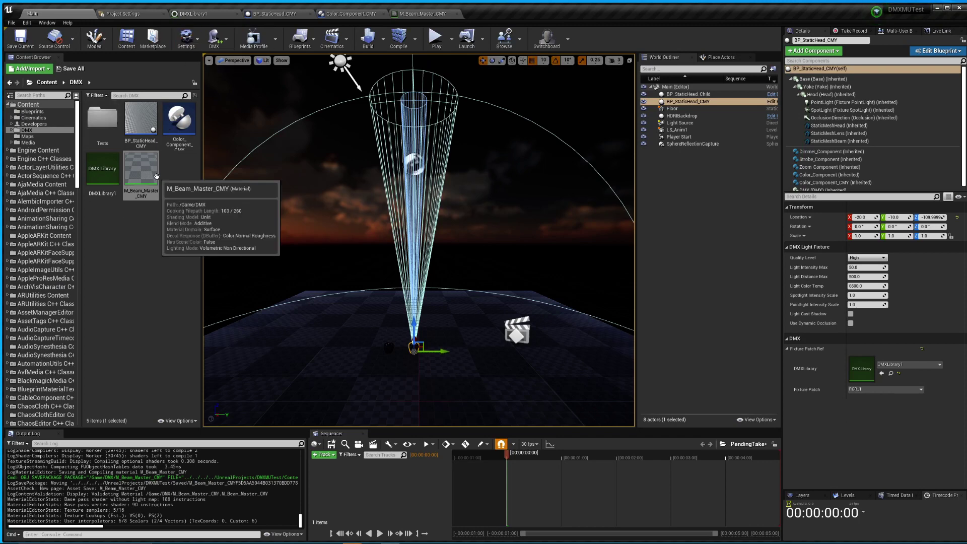
left_click(141, 126)
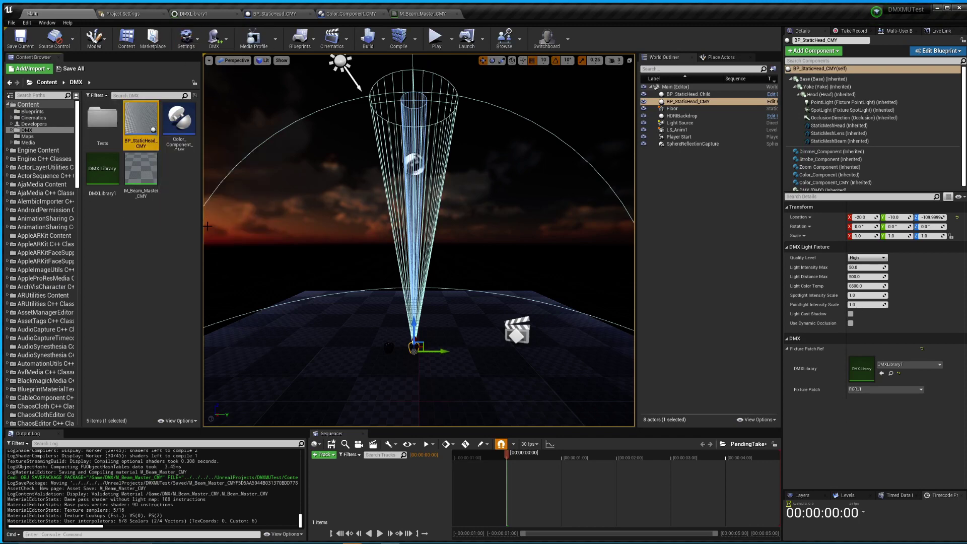
key("ctrl+w")
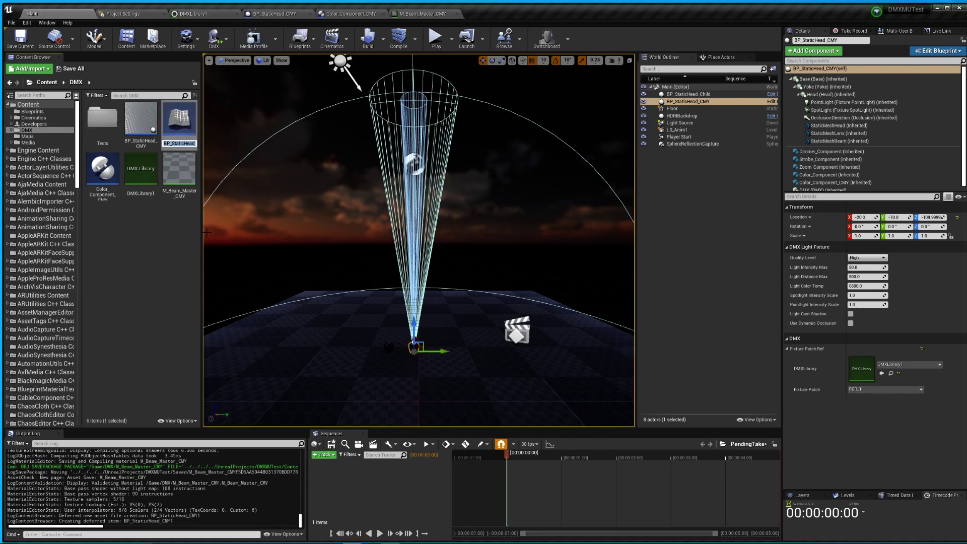
key("BackSpace")
type("_Mat")
key("Return")
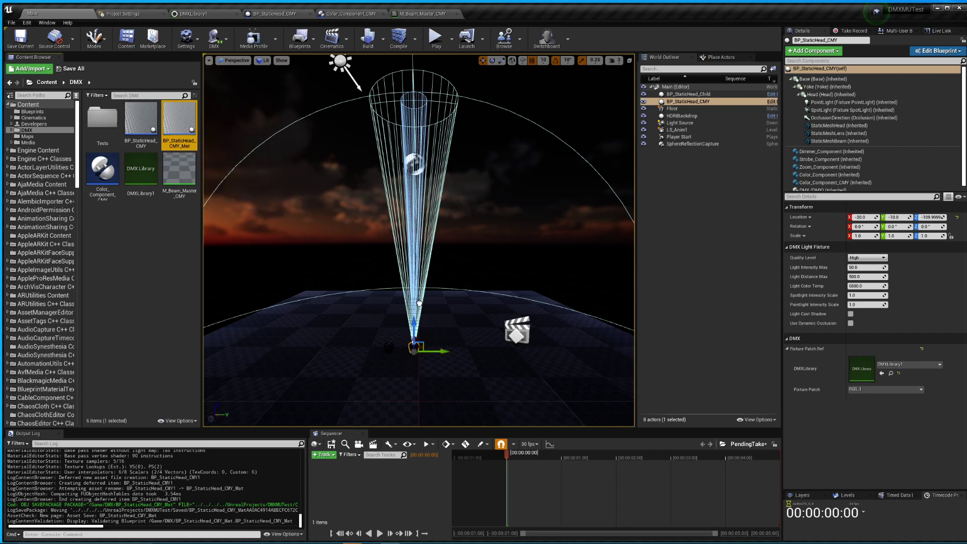
Place BP_StaticHead_CMY_Mat in the level beside the other heads at Y 30, check its DMXLibrary1 fixture patch, and save the level.
left_click_drag(183, 126, 424, 309)
left_click_drag(446, 348, 452, 348)
left_click(896, 367)
left_click(901, 258)
left_click(883, 389)
left_click(861, 404)
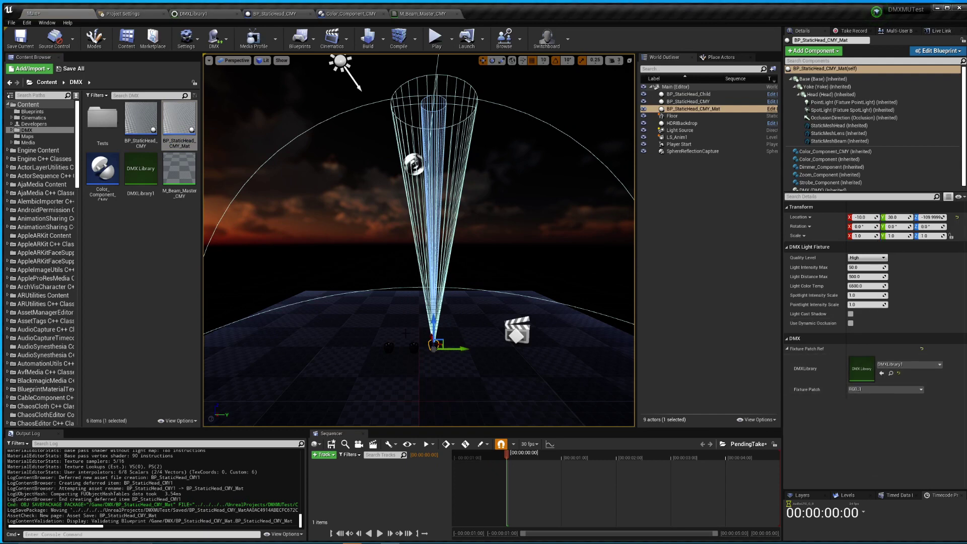
left_click(21, 39)
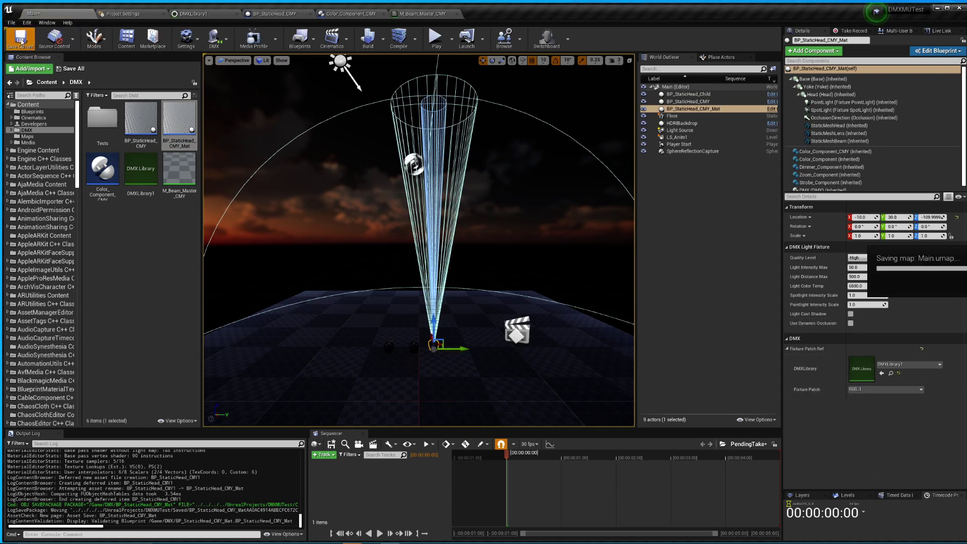
Create a material instance of M_Beam_Master_CMY named MI_Beam_CMY in the DMX folder and save it.
double_click(196, 126)
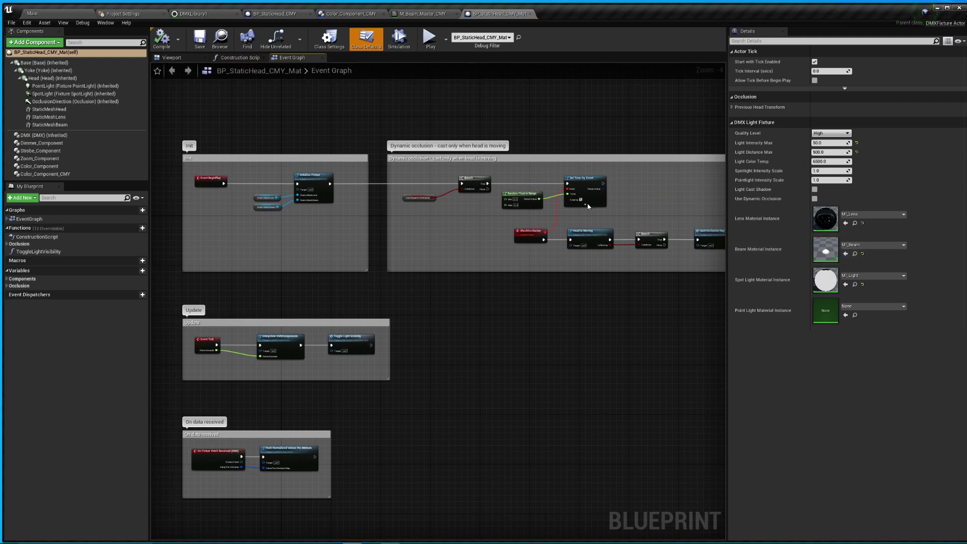
left_click(38, 15)
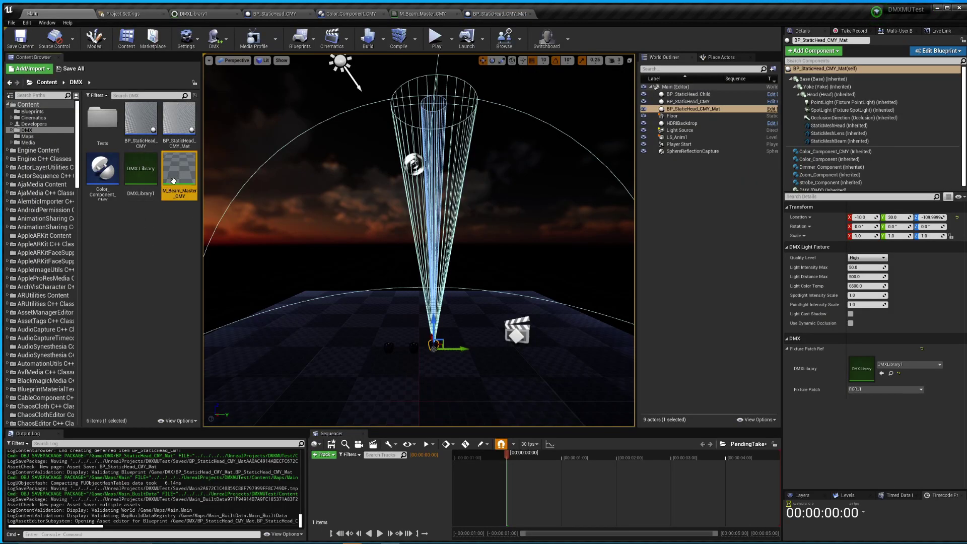
left_click(210, 197)
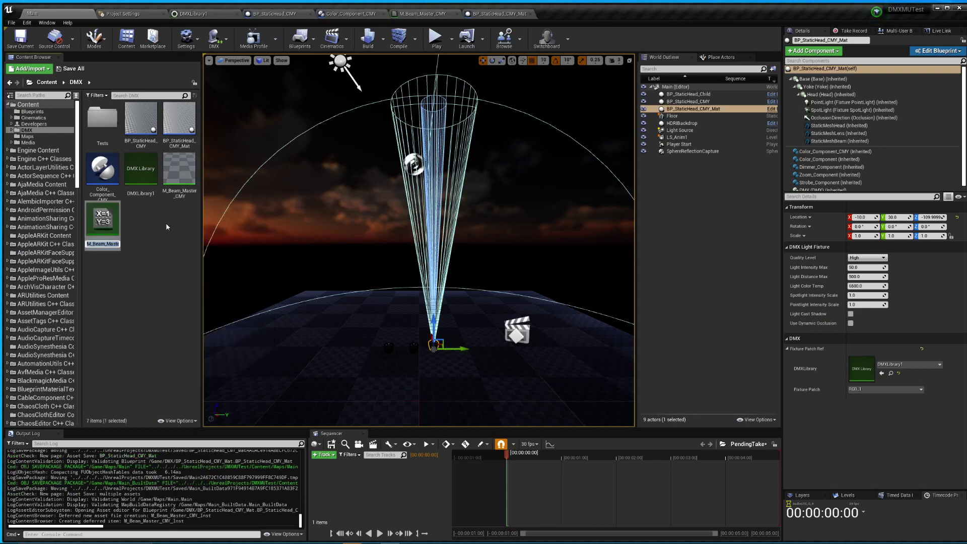
type("ML_Beam_CMY")
key("Return")
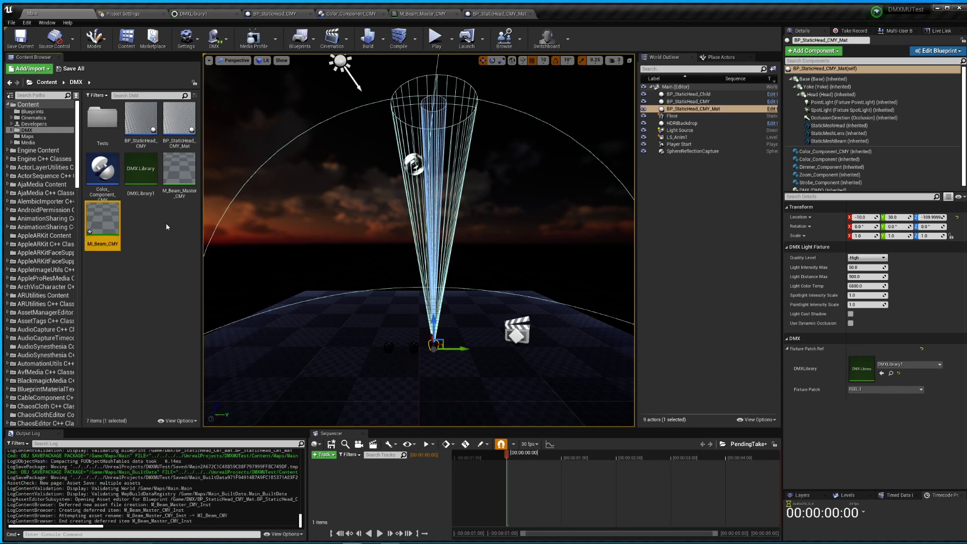
key("ctrl+s")
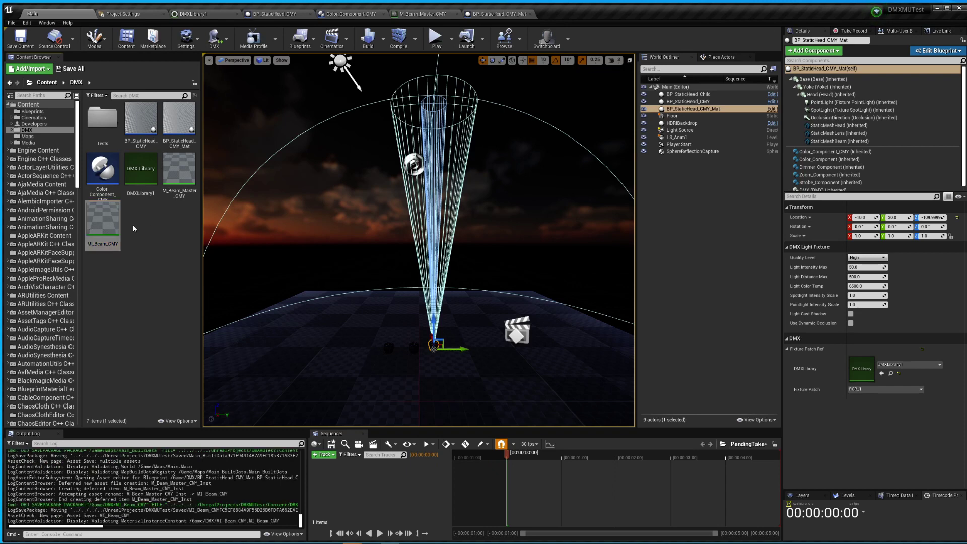
Set the Beam Material Instance of BP_StaticHead_CMY_Mat to MI_Beam_CMY, and save the blueprint and the level.
left_click(518, 14)
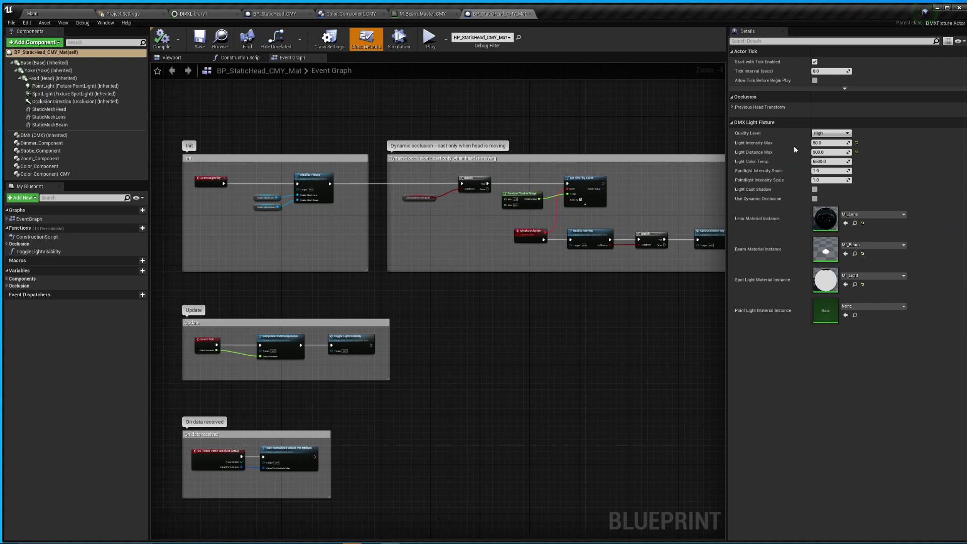
left_click(872, 245)
type("cmy7")
key("BackSpace")
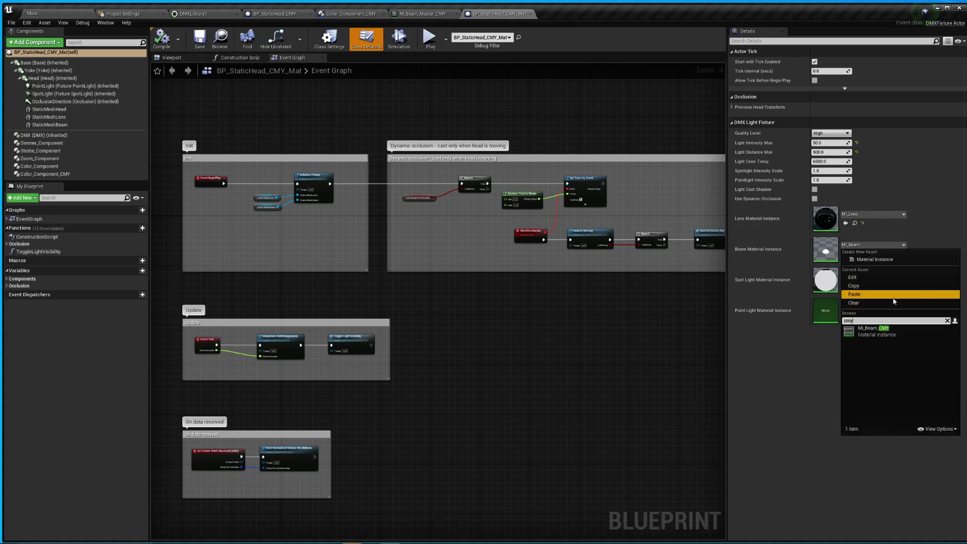
left_click(871, 331)
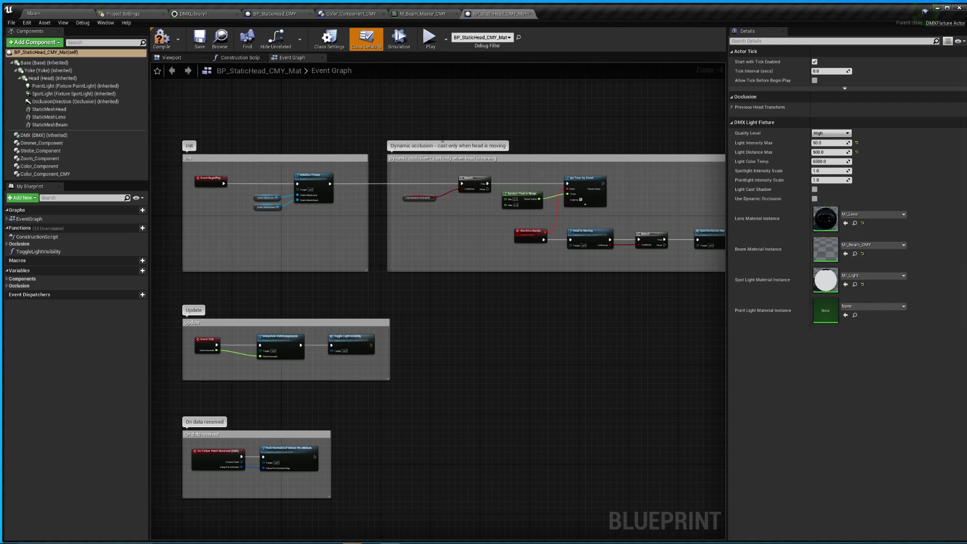
left_click(199, 40)
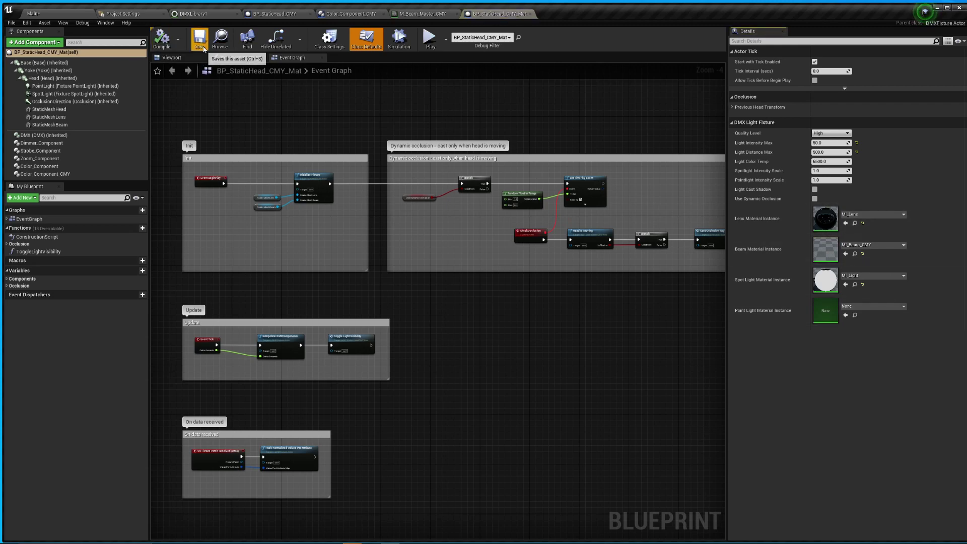
left_click(33, 13)
left_click(25, 42)
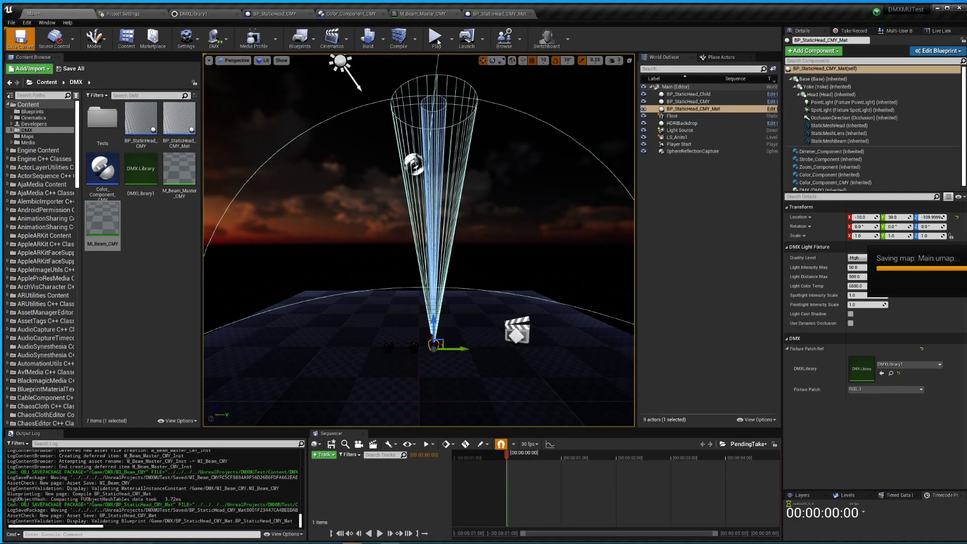
Play the level, move closer to the three light beams, and eject from the player to view them freely.
left_click(435, 39)
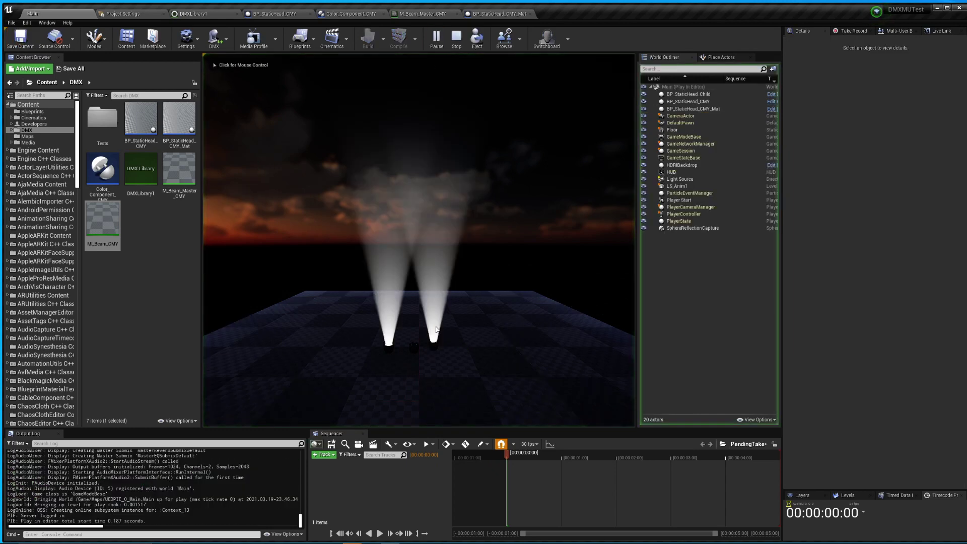
left_click(455, 200)
key("w")
key("w")
key("s")
key("F8")
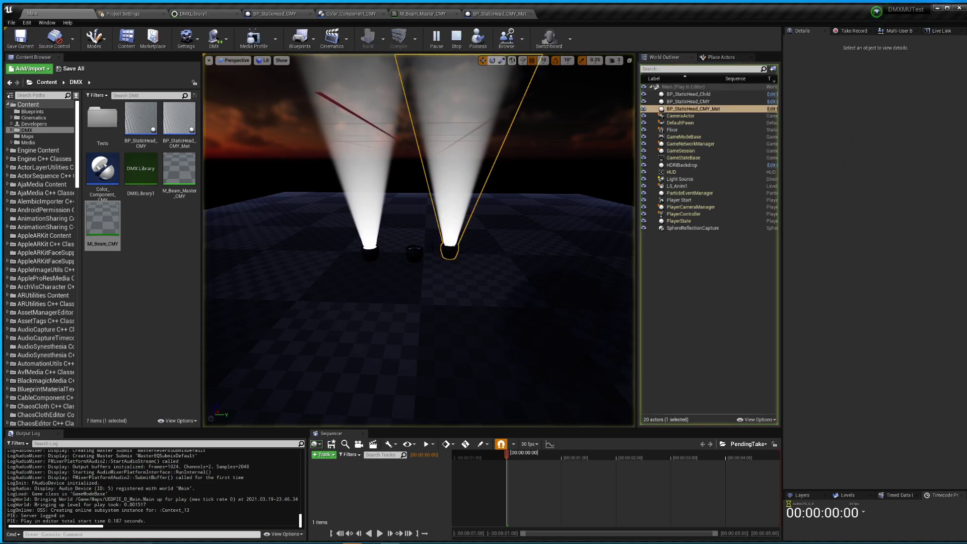
left_click(375, 128)
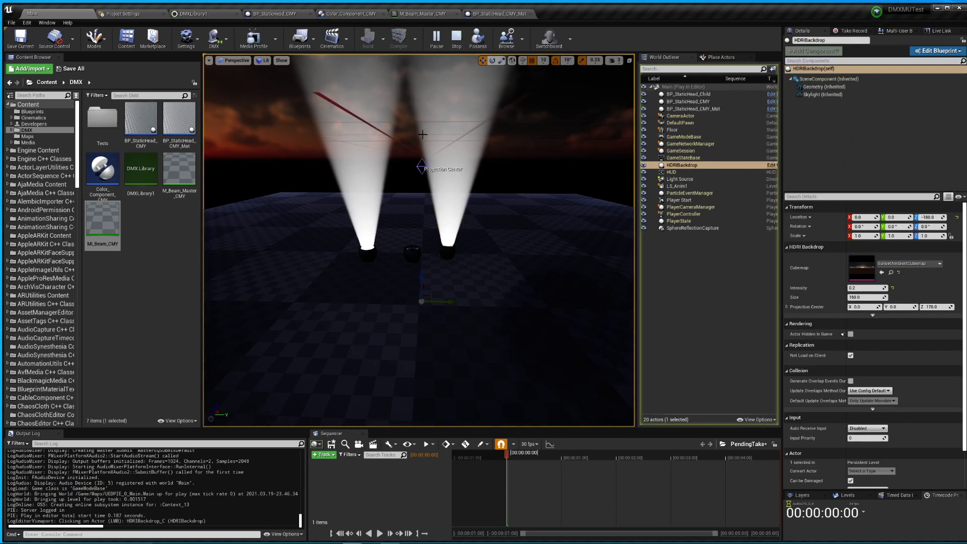
Open the DMX Output Console and test the fixtures' colours by running Faders 1 to 3 up and back to 0.
left_click(215, 45)
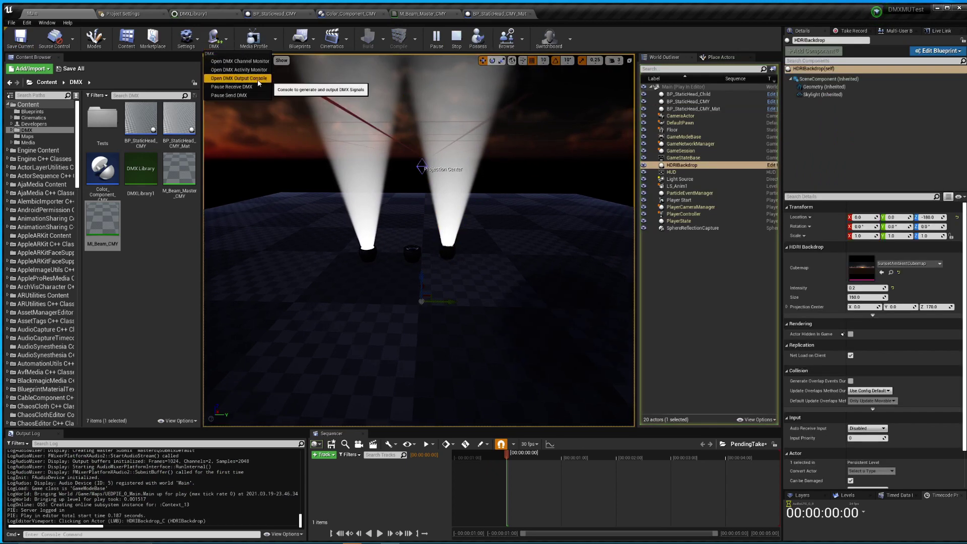
left_click(238, 78)
left_click_drag(54, 344, 57, 370)
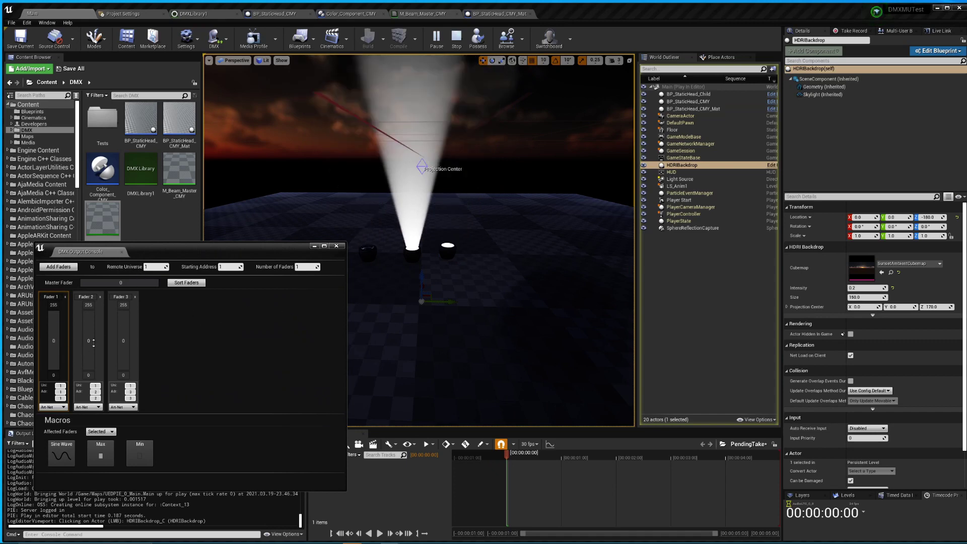
left_click_drag(54, 361, 91, 310)
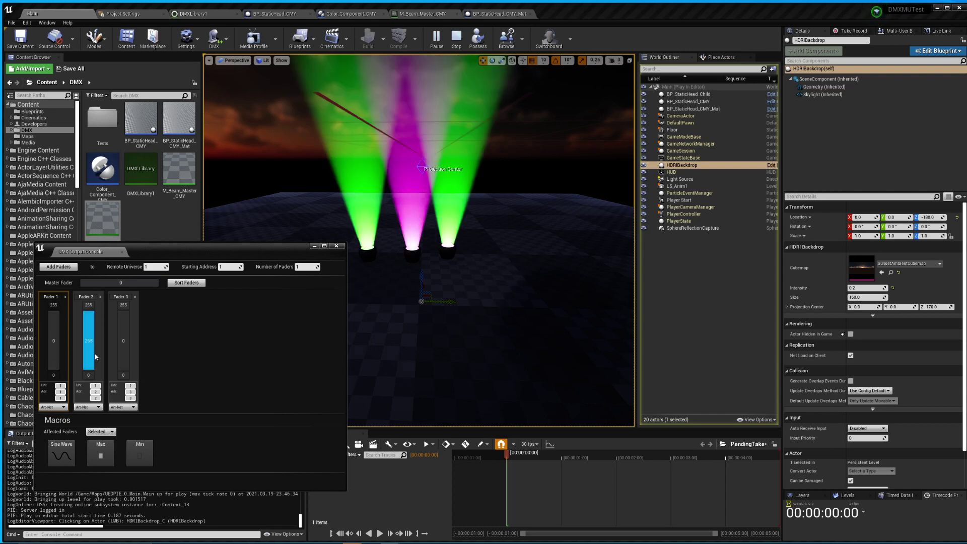
left_click_drag(95, 355, 123, 370)
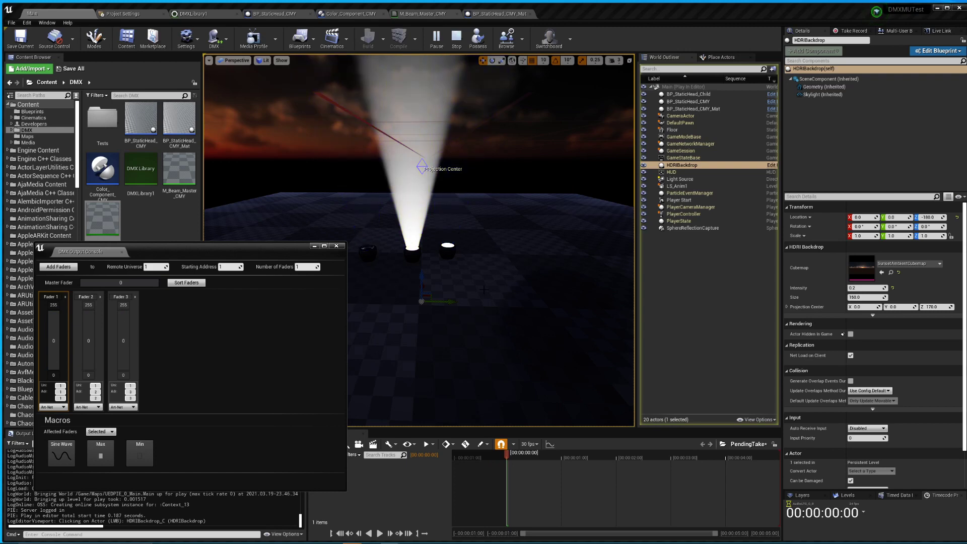
Inspect the BP_StaticHead_CMY_Mat fixture in the running level and stop the play session.
right_click_drag(476, 271, 450, 258)
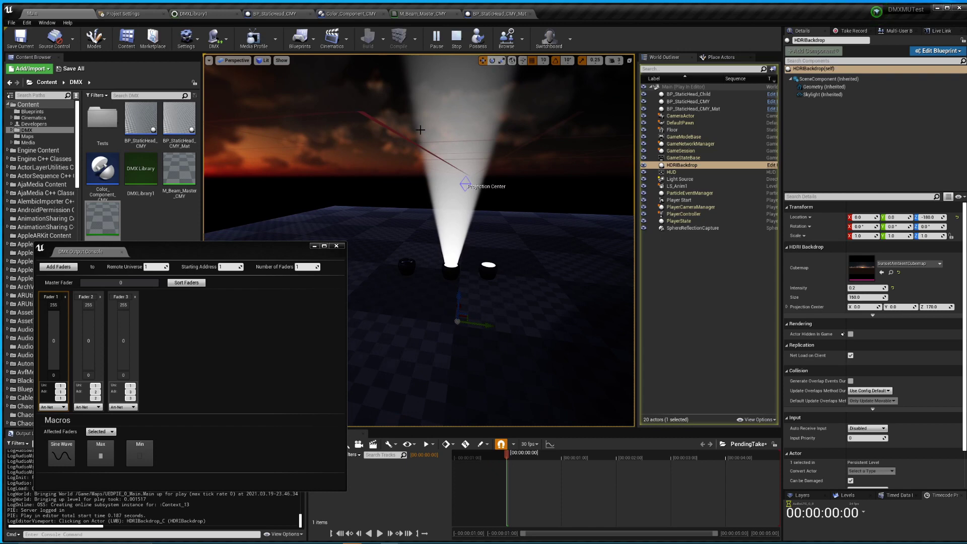
left_click(494, 270)
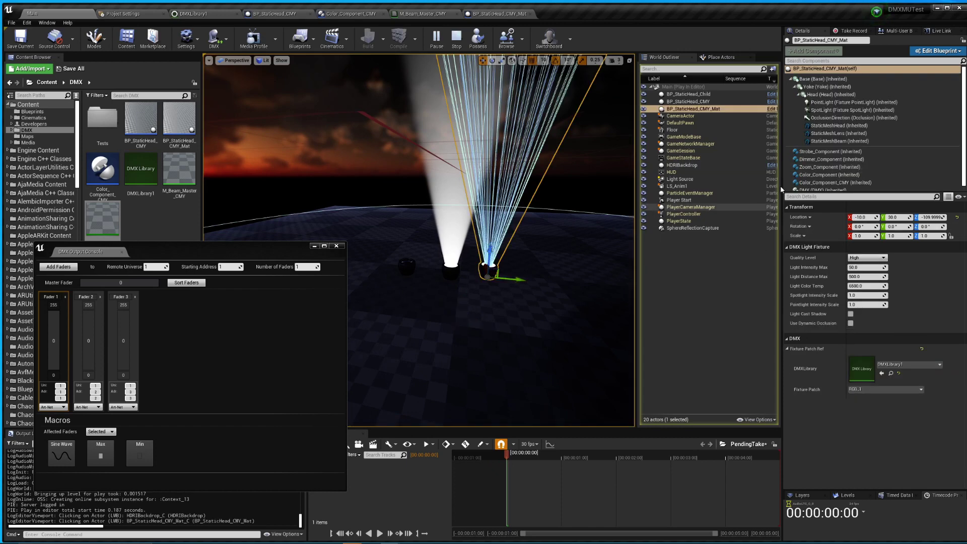
left_click(456, 37)
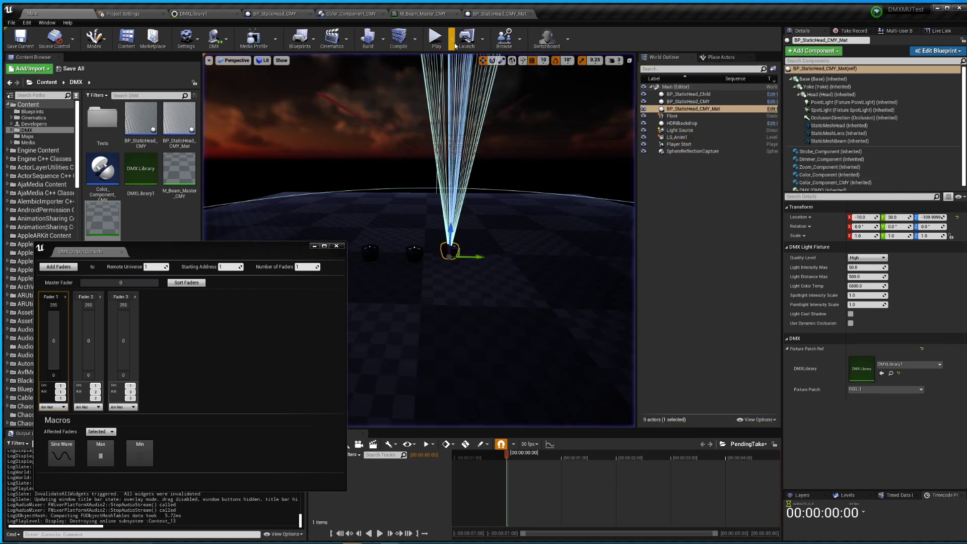
Check the Is Enabled settings of both colour components and the beam material assignment in BP_StaticHead_CMY_Mat.
left_click(505, 12)
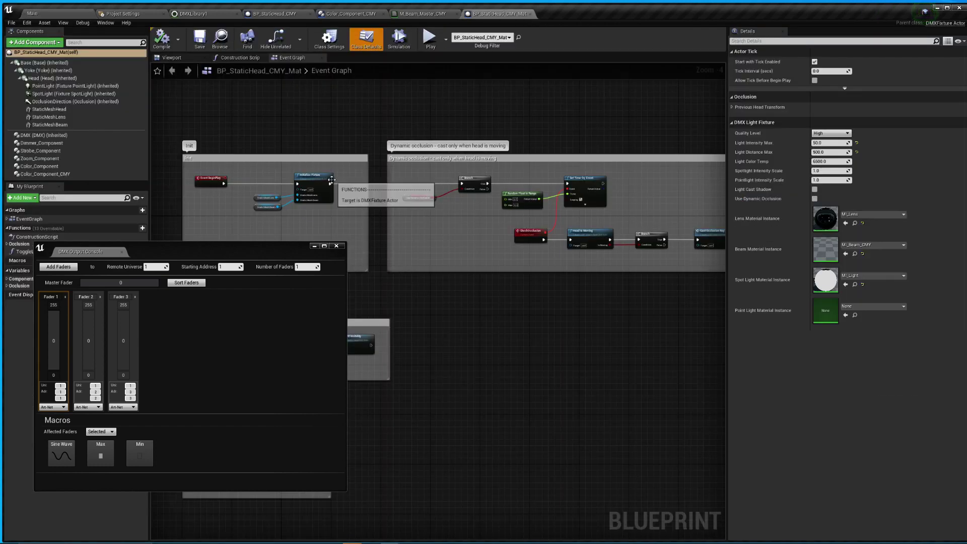
left_click(47, 174)
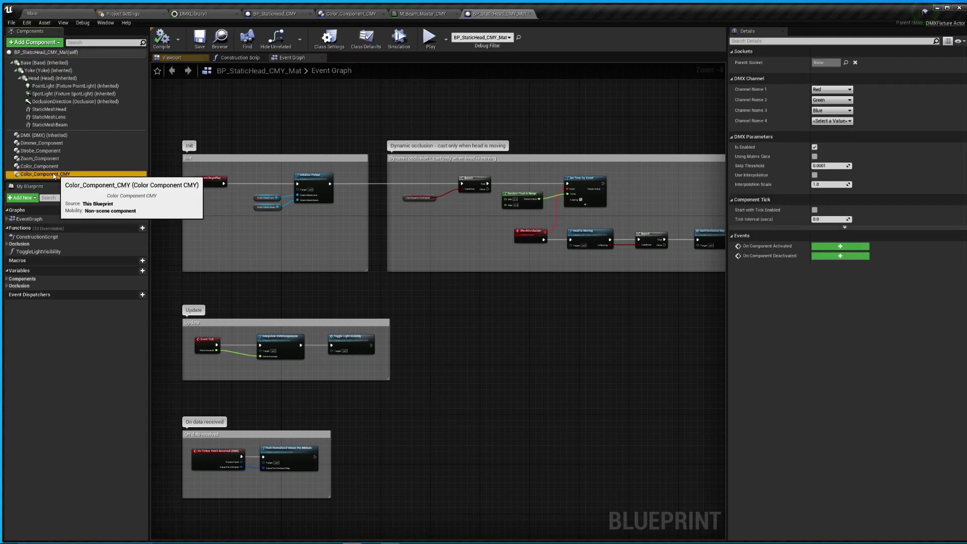
left_click(814, 147)
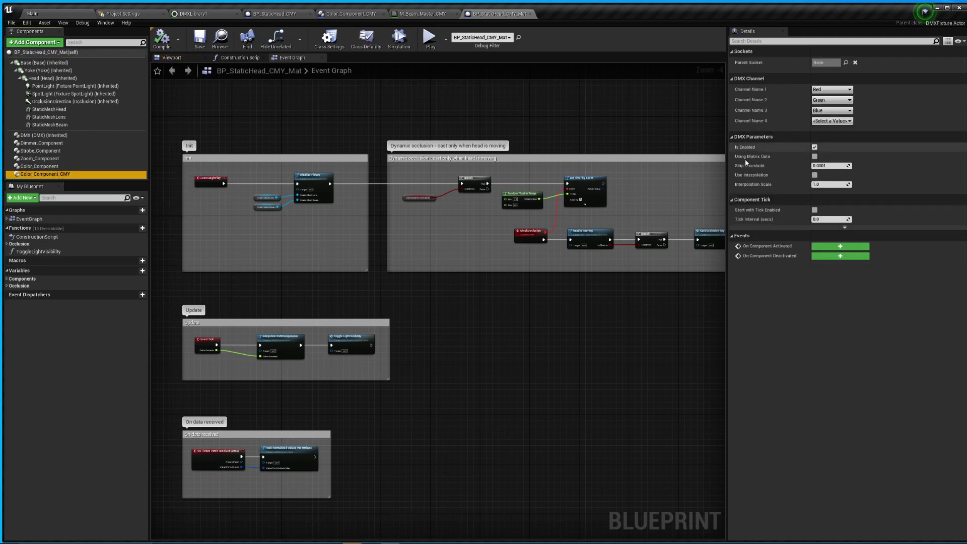
left_click(40, 166)
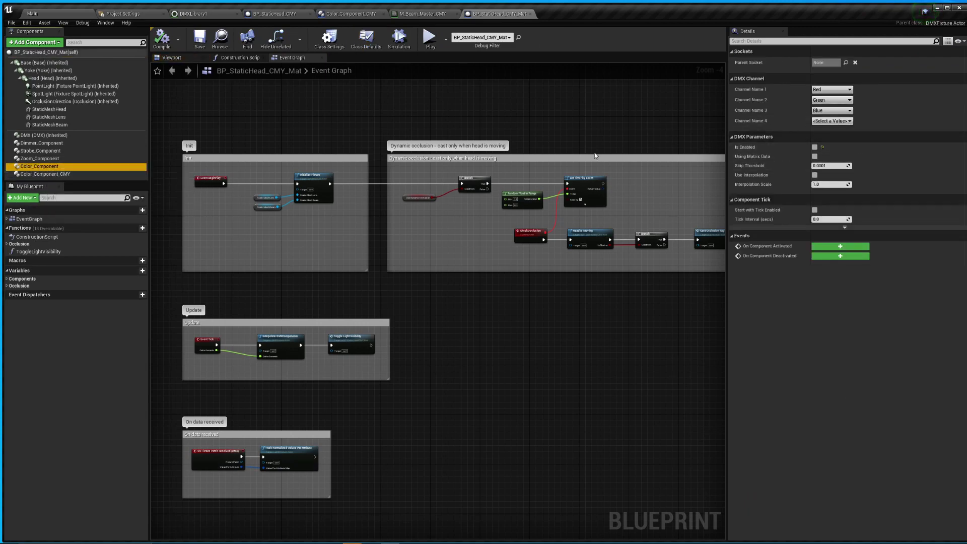
left_click(43, 174)
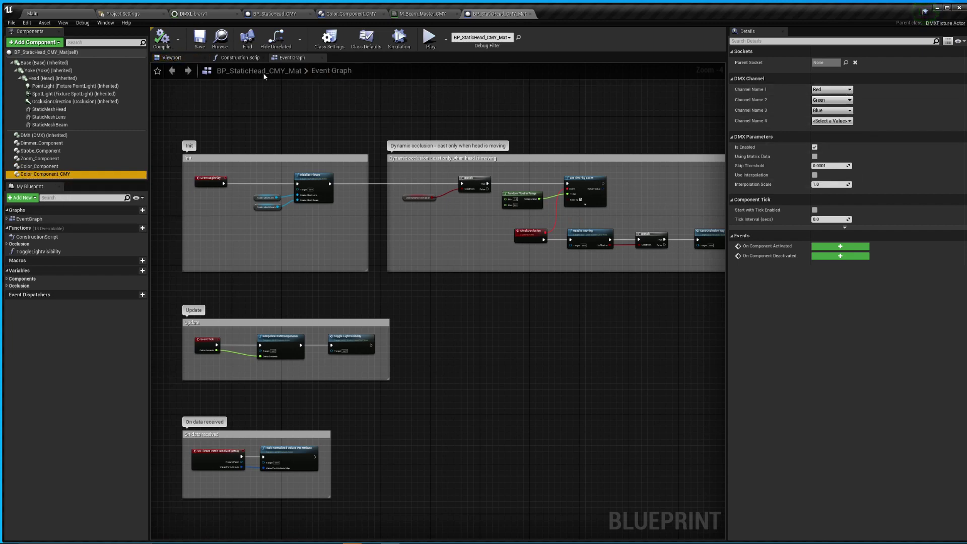
left_click(366, 40)
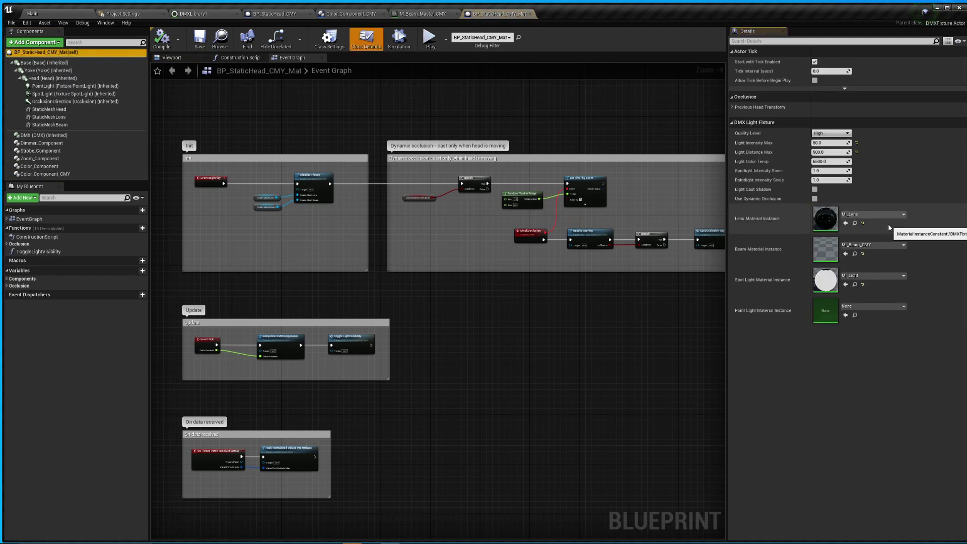
left_click(854, 253)
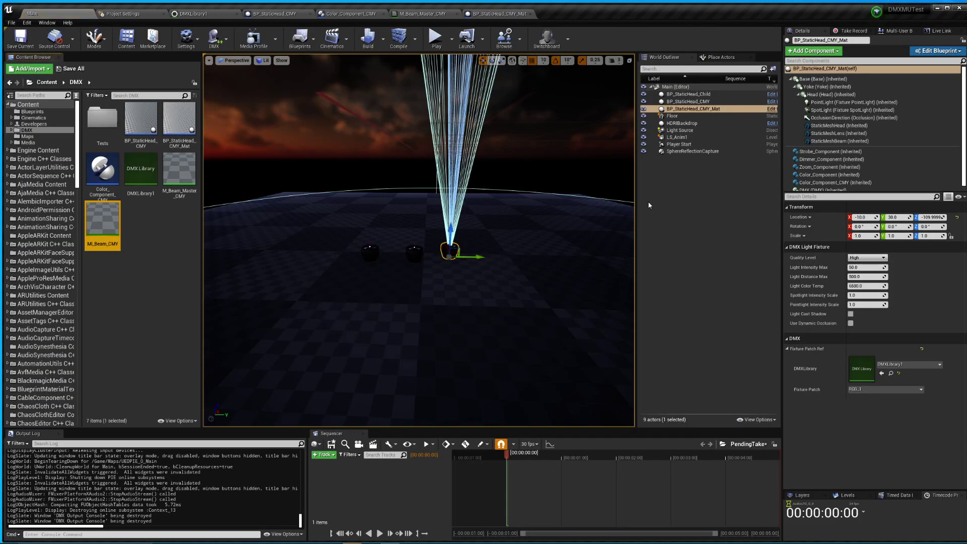
Align the OneMinus node with the DMX Color parameter in the M_Beam_Master_CMY graph and check its connections.
left_click(422, 13)
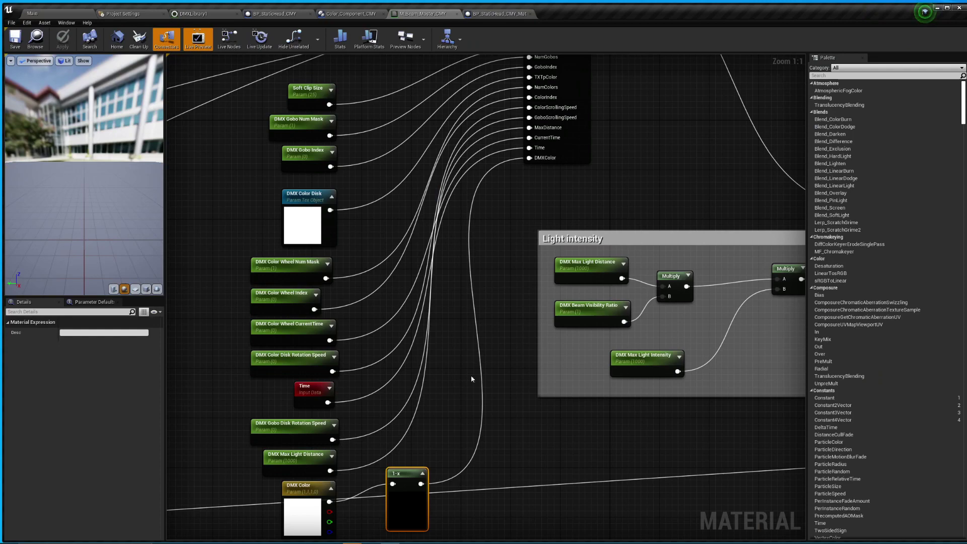
right_click_drag(501, 314, 481, 161)
left_click_drag(388, 318, 376, 338)
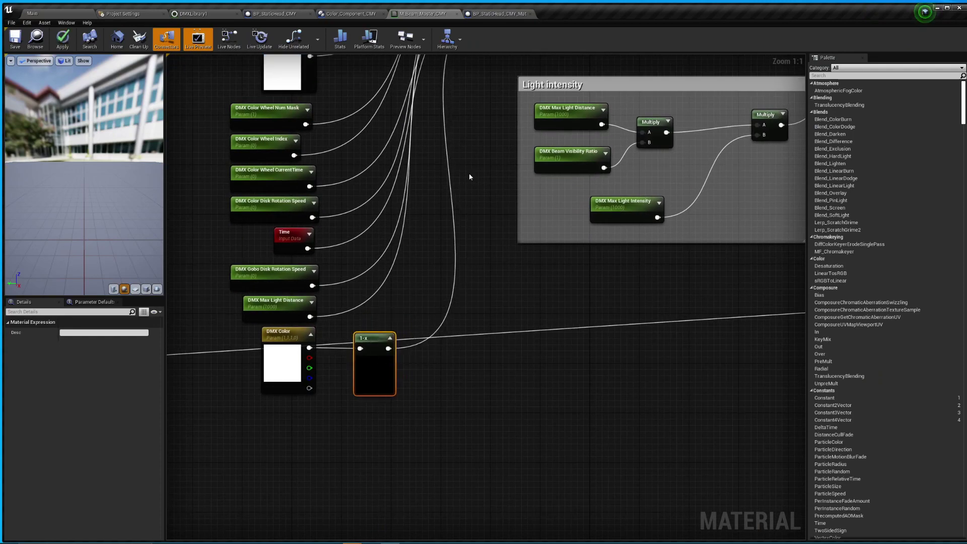
right_click_drag(471, 166, 479, 255)
Disable Color_Component_CMY and enable the original Color_Component in BP_StaticHead_CMY_Mat.
left_click(492, 16)
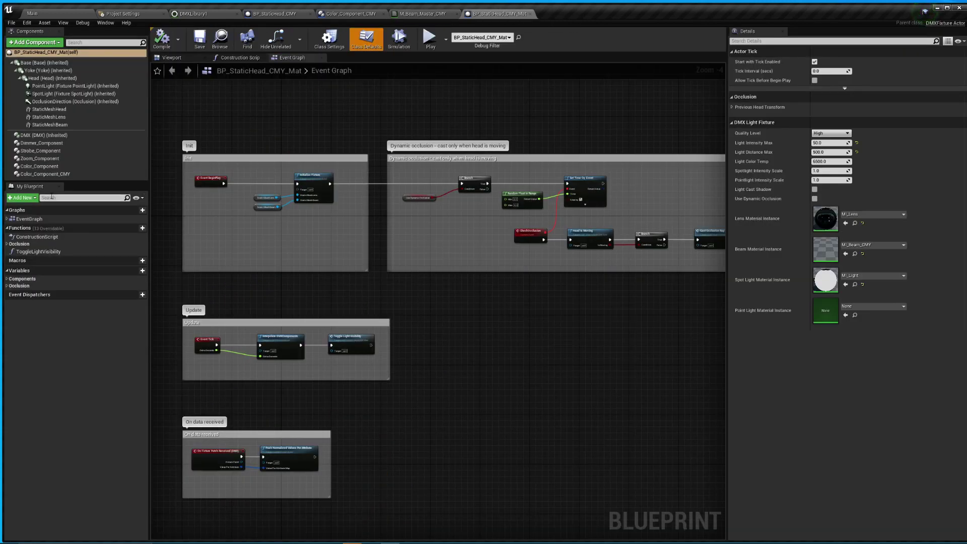
left_click(53, 174)
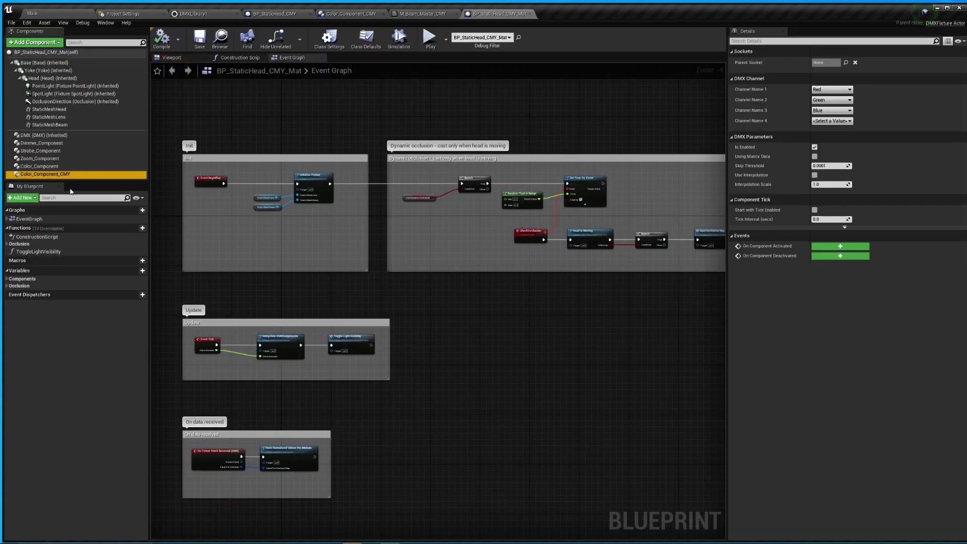
left_click(41, 167)
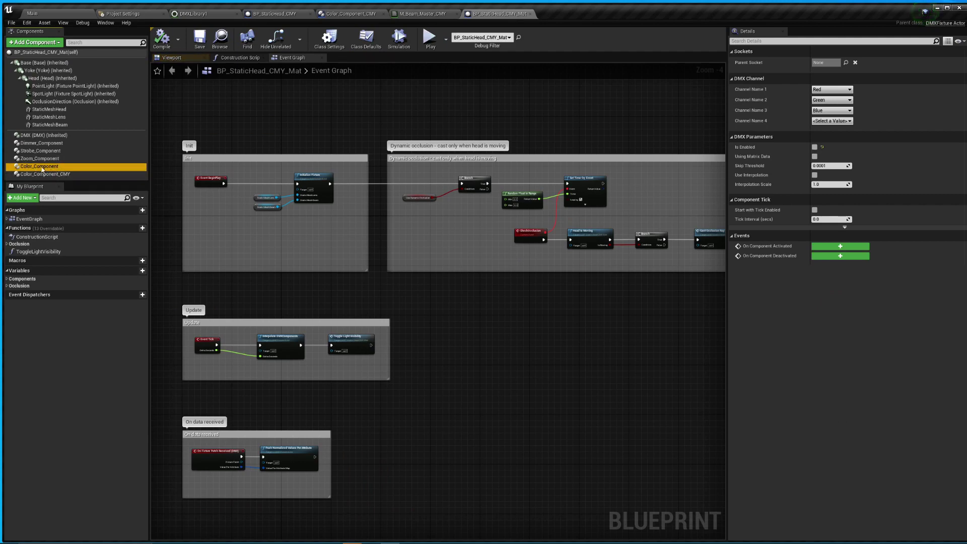
left_click(45, 173)
left_click(814, 147)
left_click(813, 147)
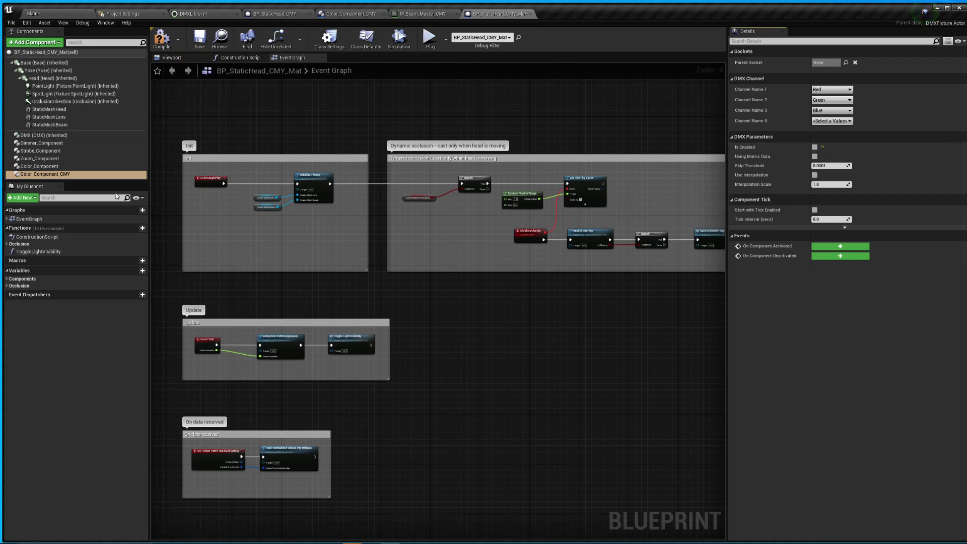
left_click(40, 166)
left_click(814, 147)
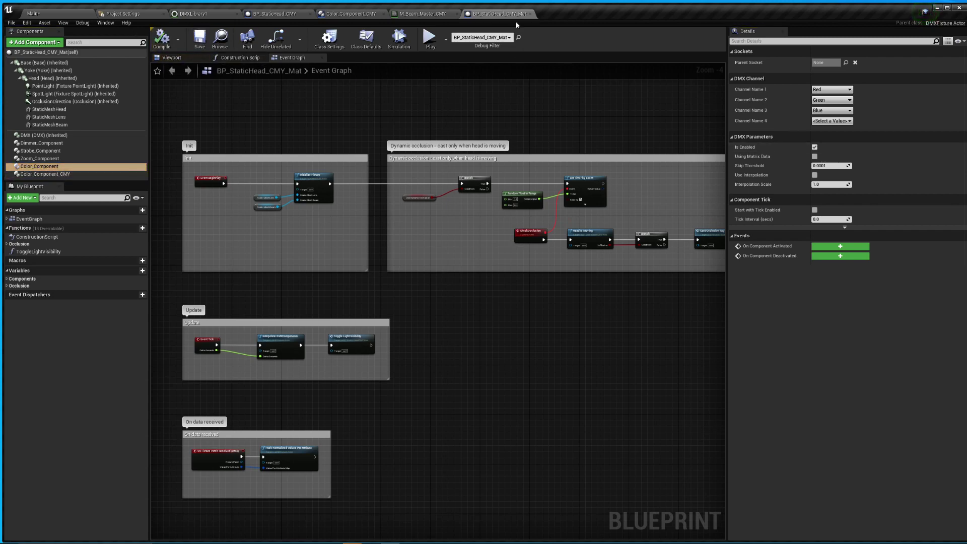
Save the Main level, play it in the editor and open the DMX Output Console.
left_click(44, 14)
left_click(20, 39)
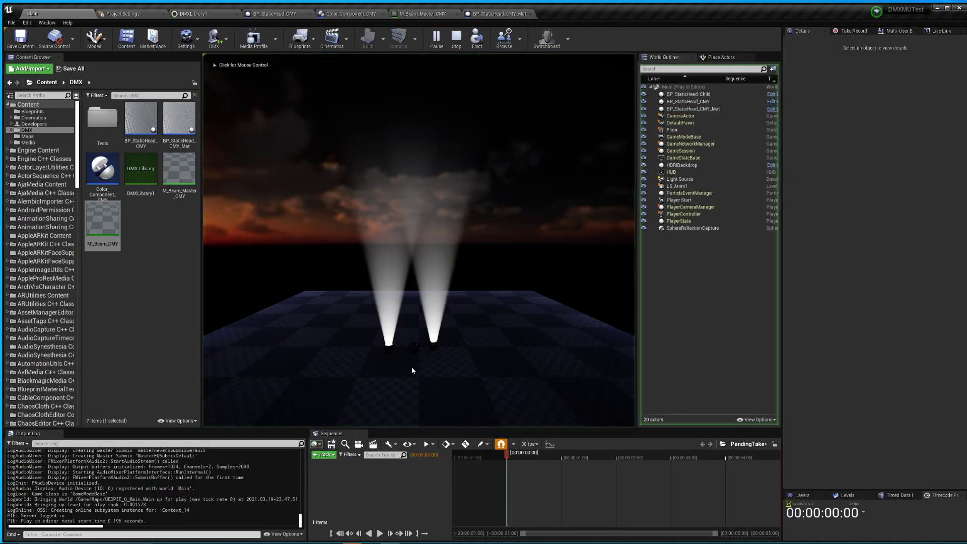
left_click(213, 38)
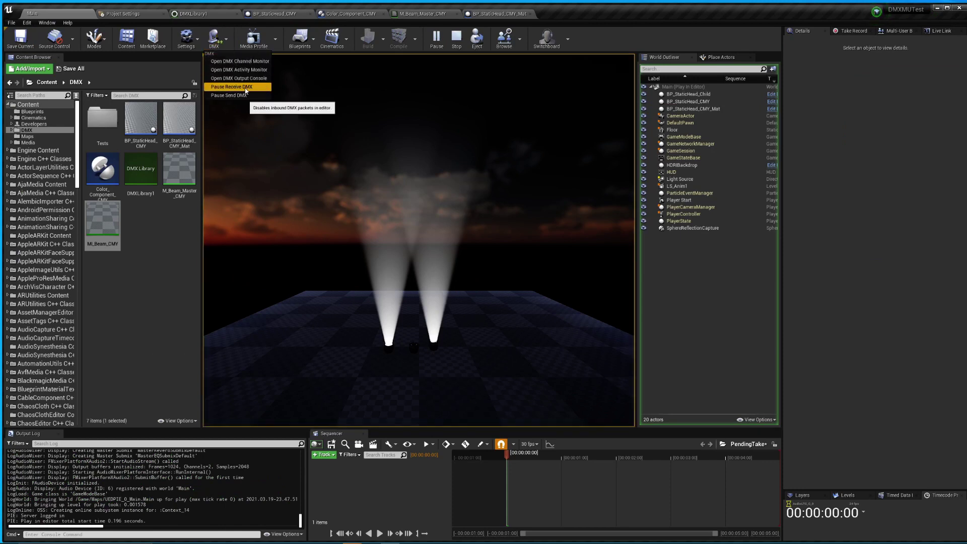
left_click(249, 78)
Test Faders 1, 2 and 3 one after another in the DMX Output Console and return each to 0.
left_click_drag(56, 352, 87, 355)
left_click(89, 329)
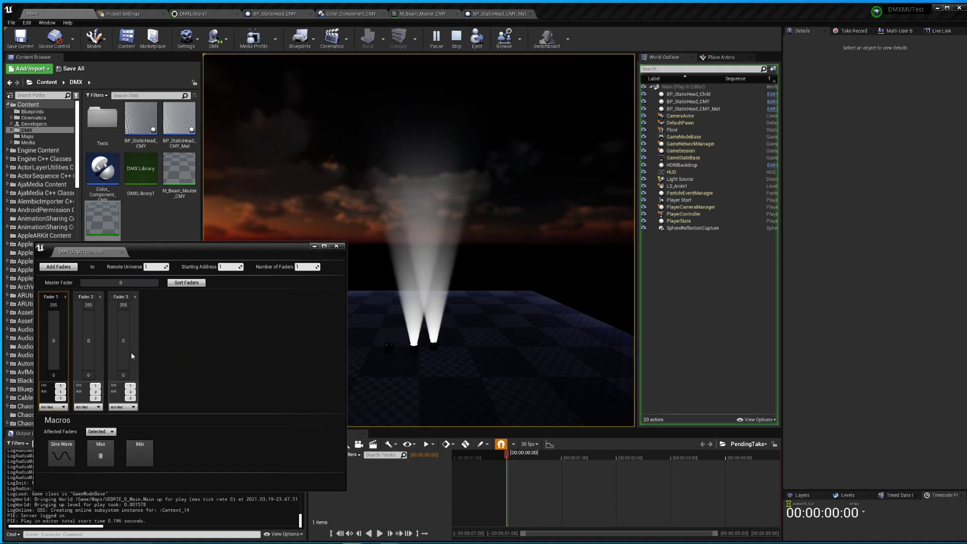
left_click(125, 362)
left_click_drag(123, 321, 123, 369)
Detach from the player, set Fader 1 to 255 and compare the beams of the three fixtures from near and far.
left_click(464, 285)
key("w")
key("s")
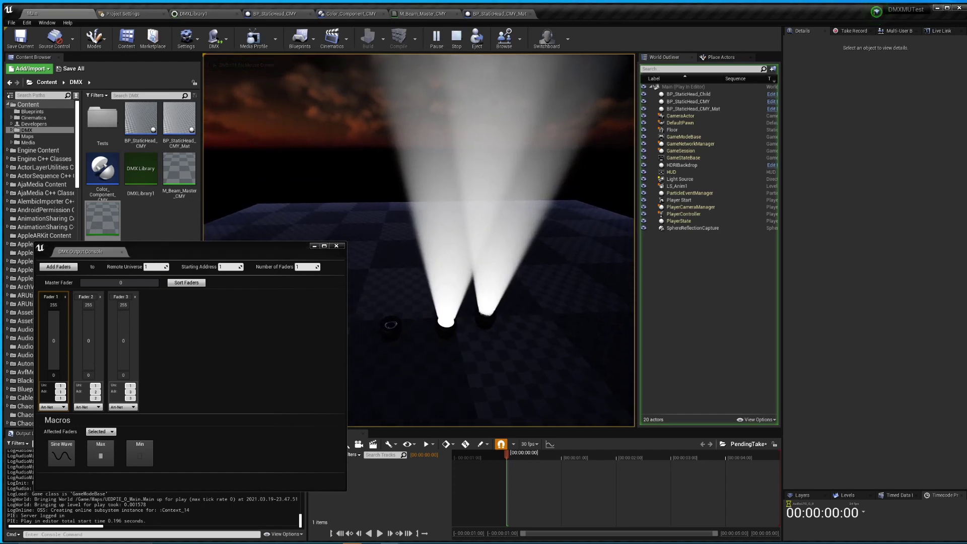
key("F8")
left_click(55, 356)
left_click(56, 356)
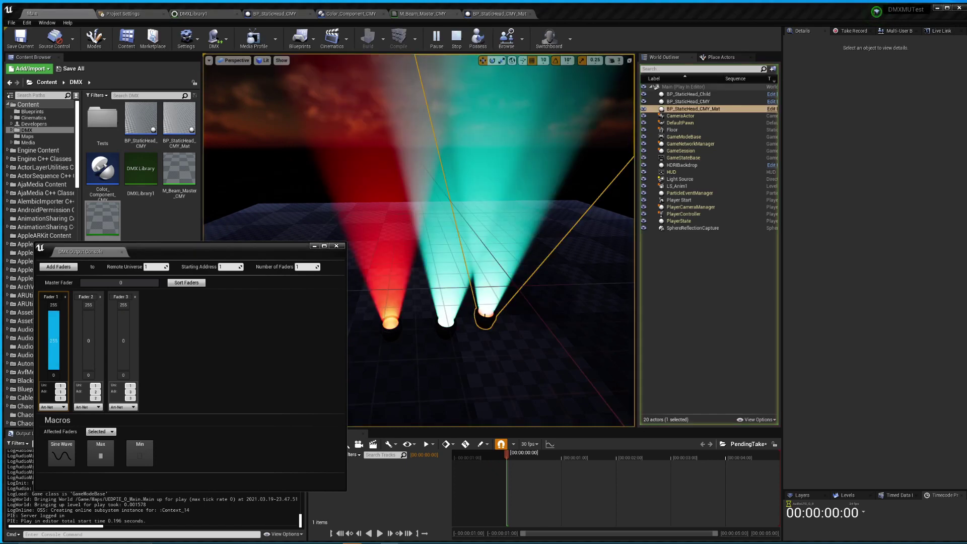
right_click_drag(500, 332, 500, 292)
key("s")
key("w")
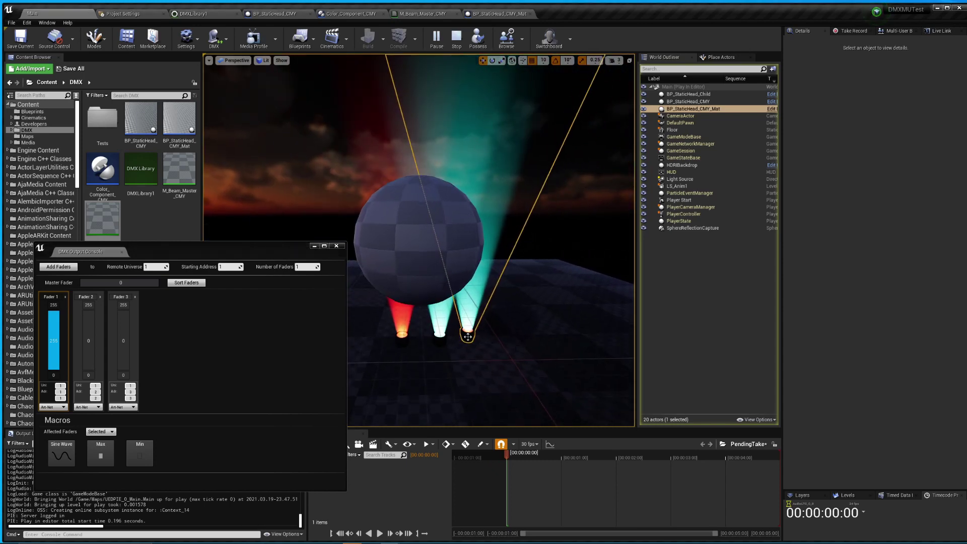
Stop the play session, place BP_StaticHead_CMY_Mat at Y 60 and about Z 30, rotated 180° about X, and save the level.
left_click(467, 332)
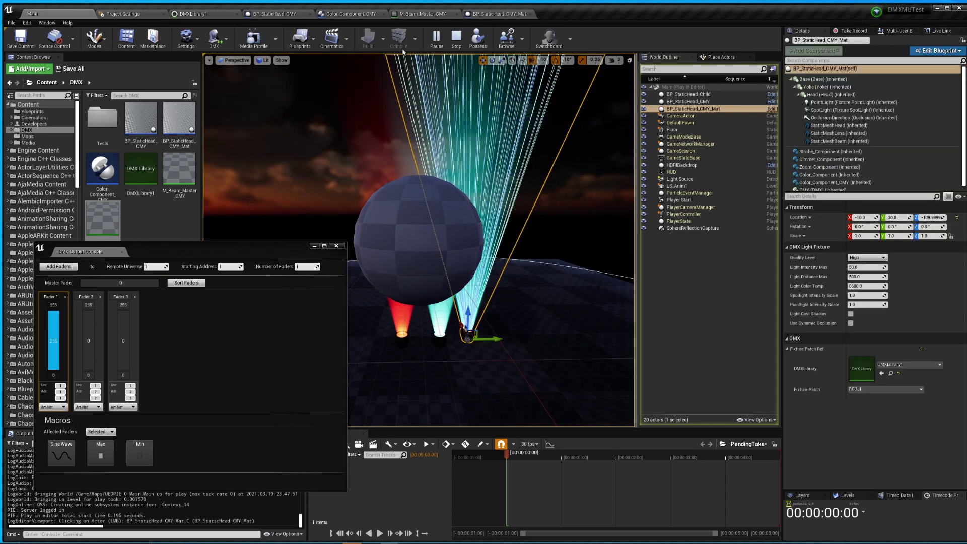
left_click(457, 38)
left_click_drag(490, 302, 487, 152)
key("e")
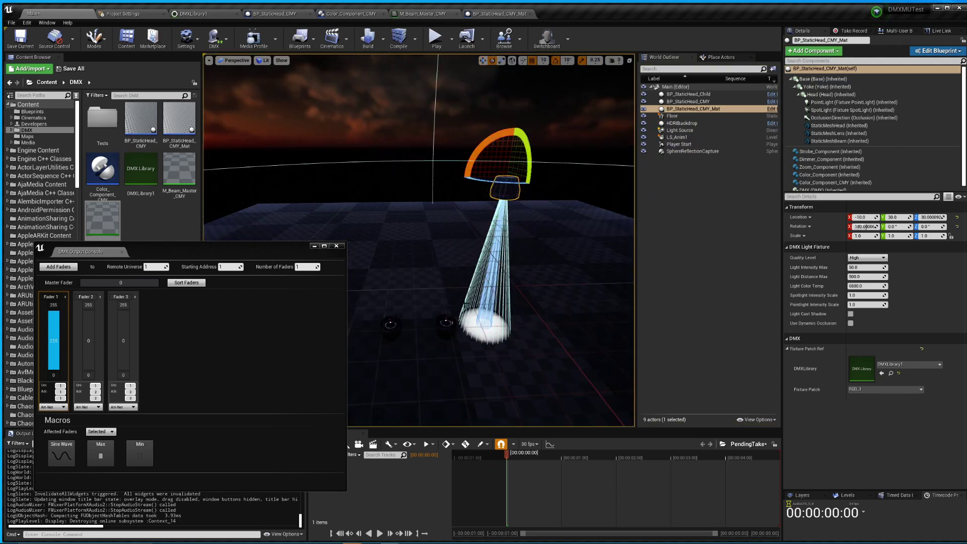
key("w")
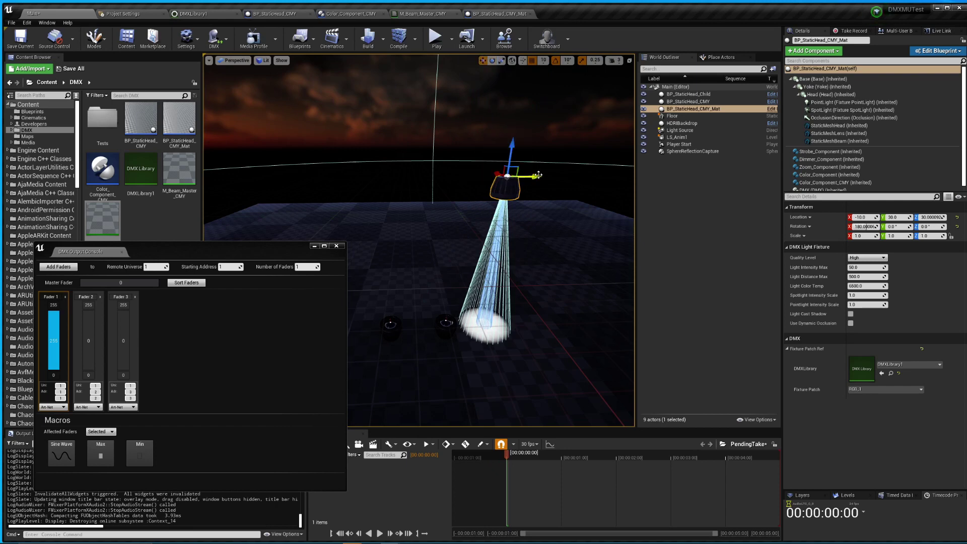
left_click_drag(537, 175, 578, 176)
key("ctrl+s")
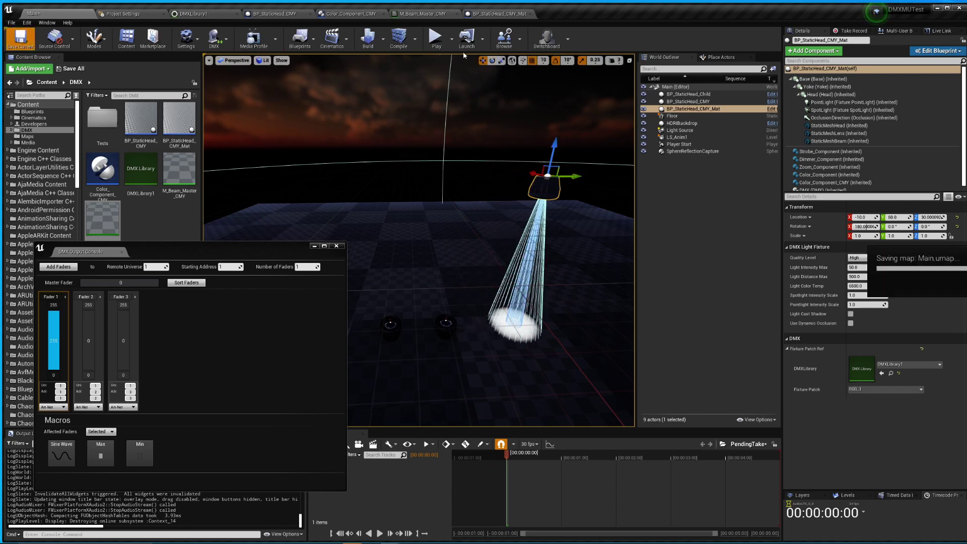
Play the level, raise Fader 1 to 255 to compare the fixture's beam with its floor light, then end the session.
left_click(436, 39)
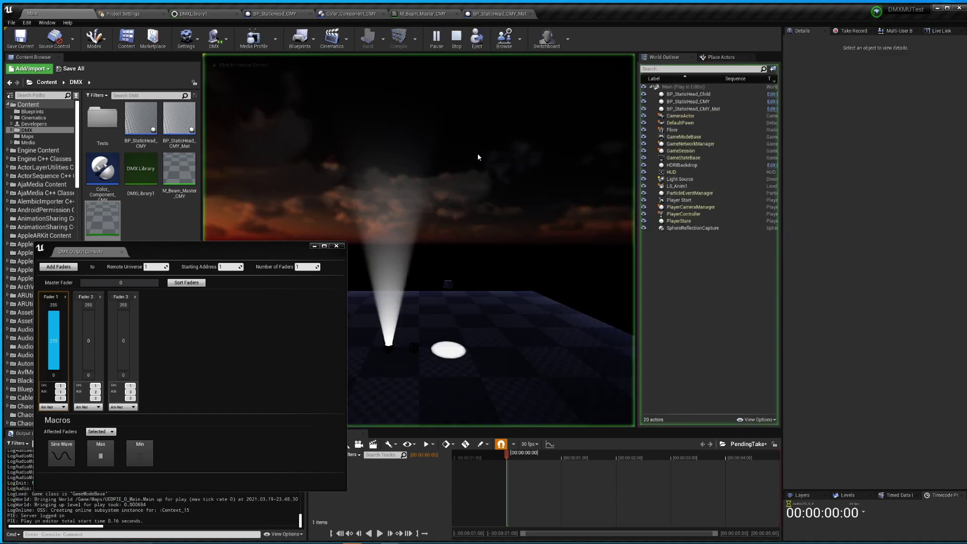
mouse_move(53, 331)
left_mouse_down()
mouse_move(54, 362)
mouse_move(55, 328)
left_mouse_up()
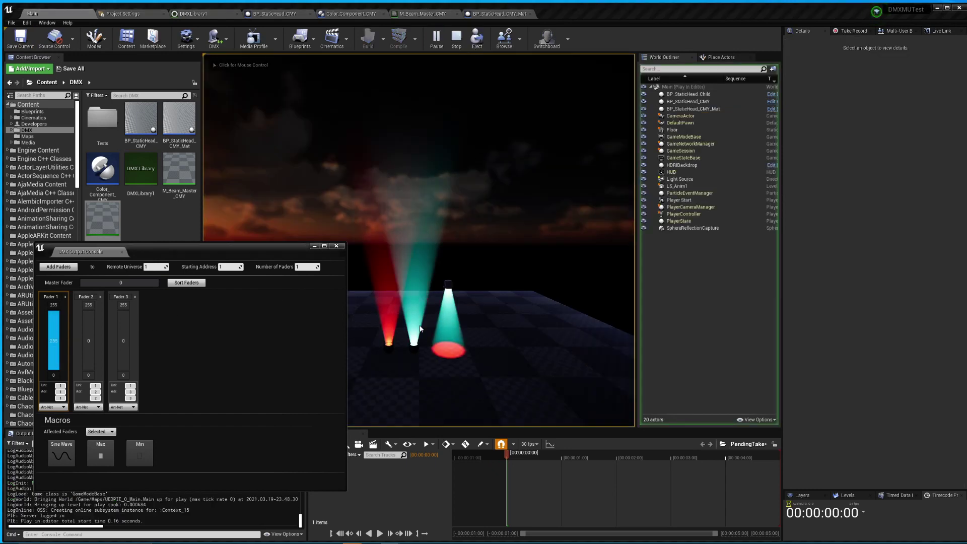
left_click(456, 39)
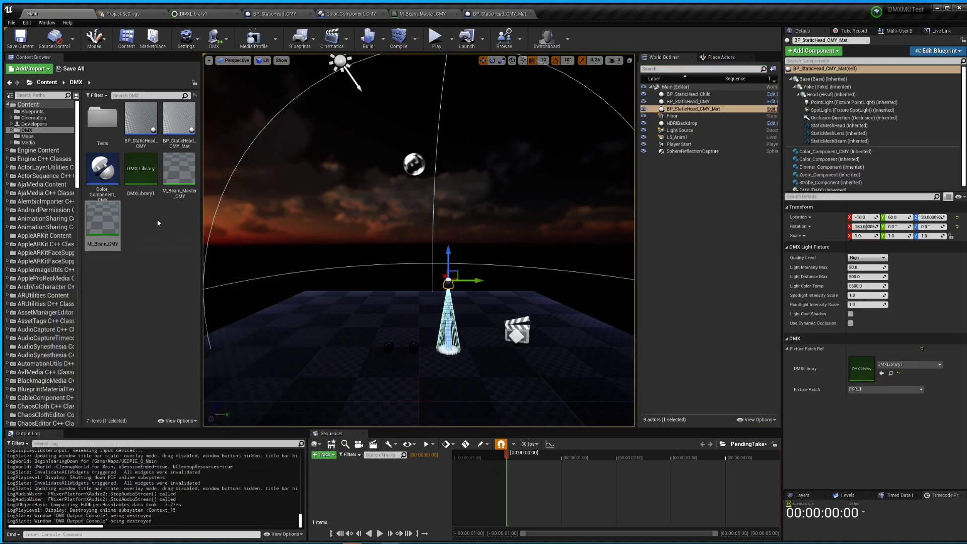
left_click(142, 223)
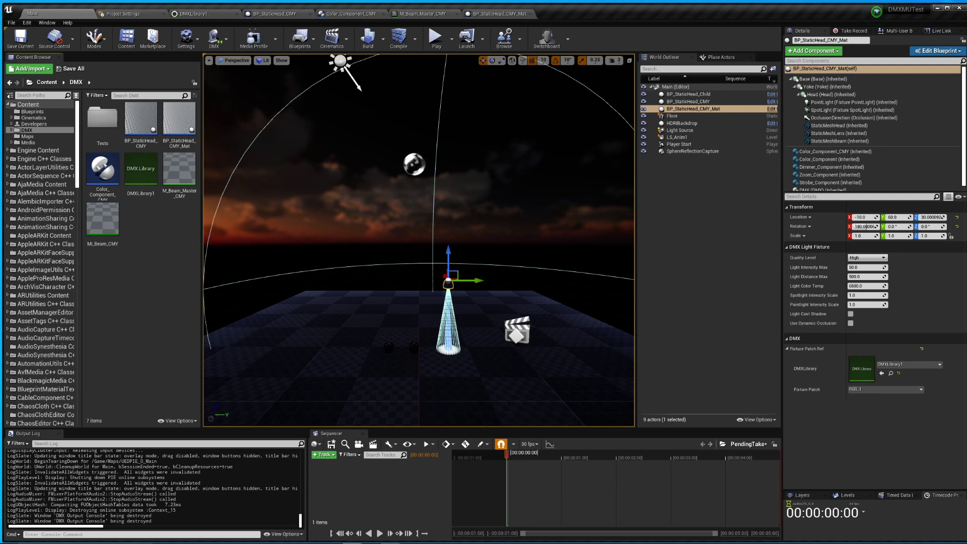
Examine the M_Beam_Master_CMY graph around the DMX Color inversion, the BeamRayMarch node and its inputs.
left_click(496, 13)
left_click(418, 13)
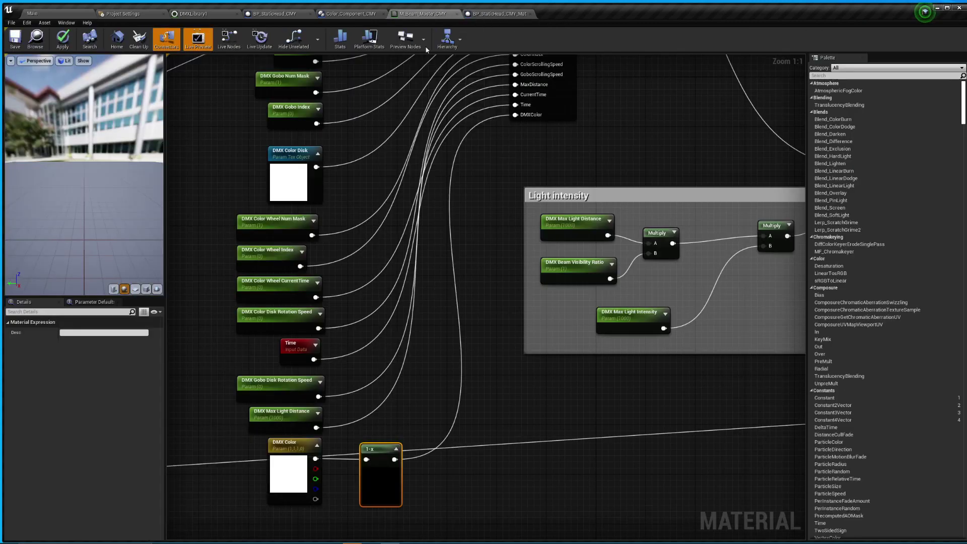
right_click_drag(479, 310, 478, 184)
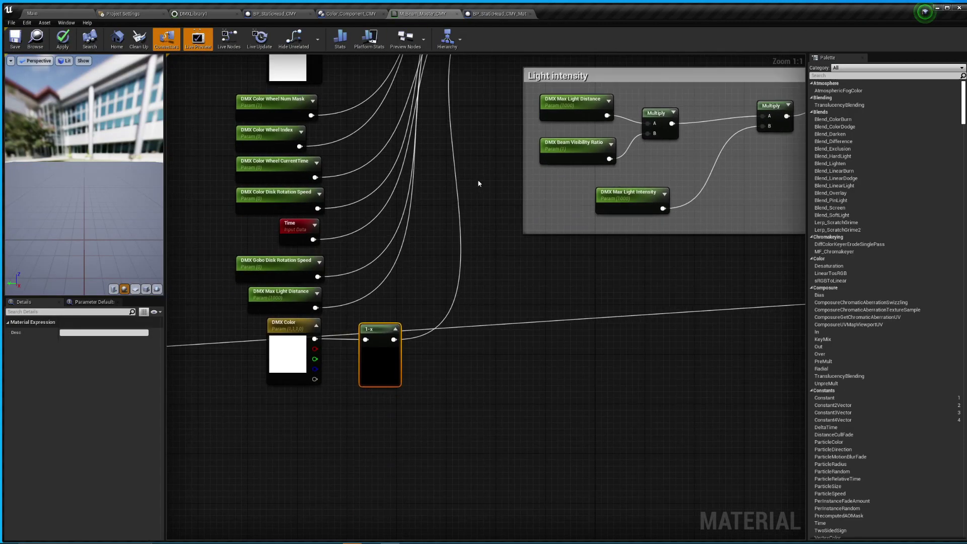
right_click(352, 402)
left_click(349, 452)
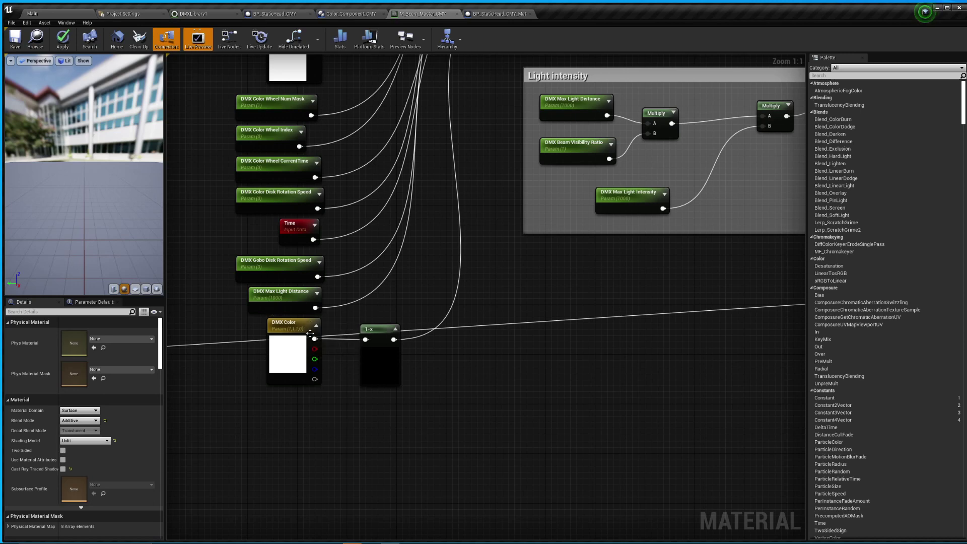
right_click_drag(488, 213, 522, 321)
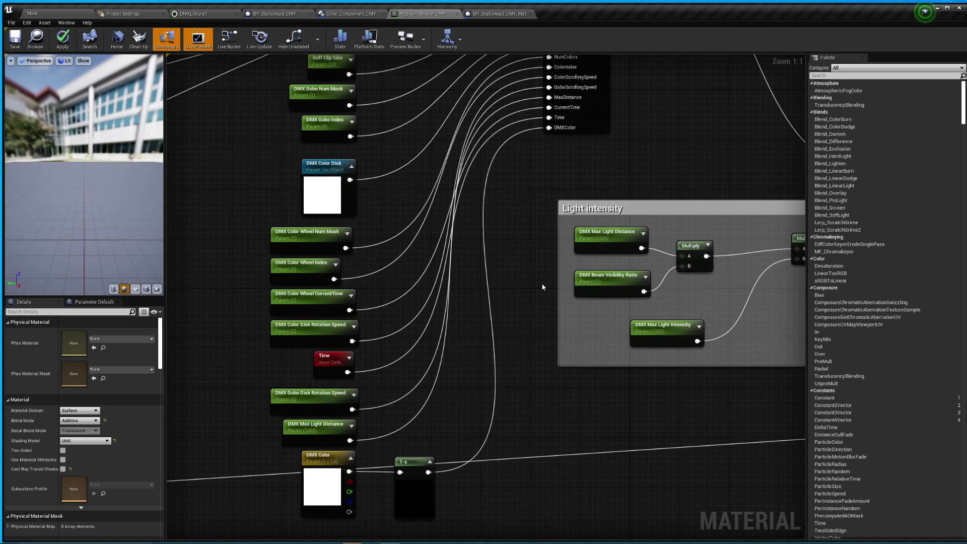
scroll(545, 288, "down", 1)
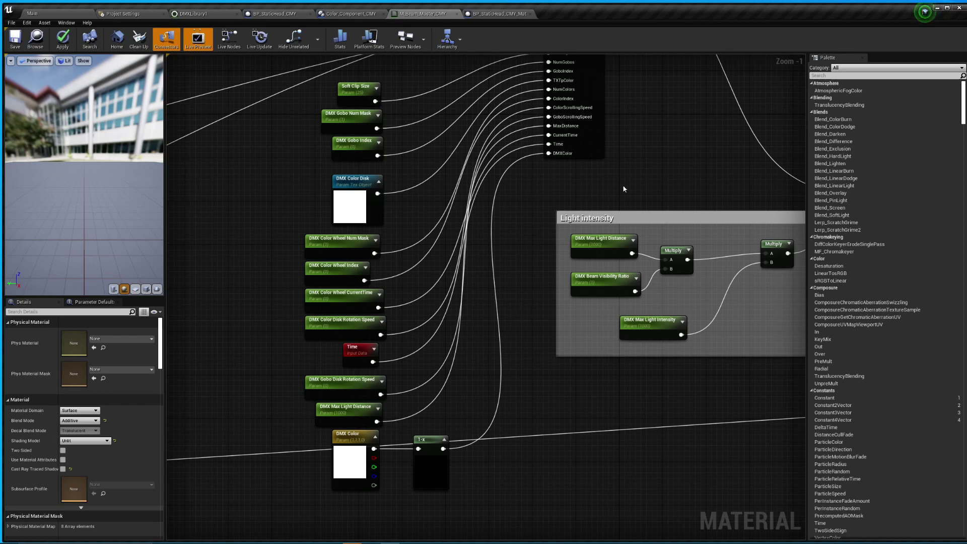
right_click_drag(658, 161, 917, 256)
right_click_drag(389, 262, 144, 451)
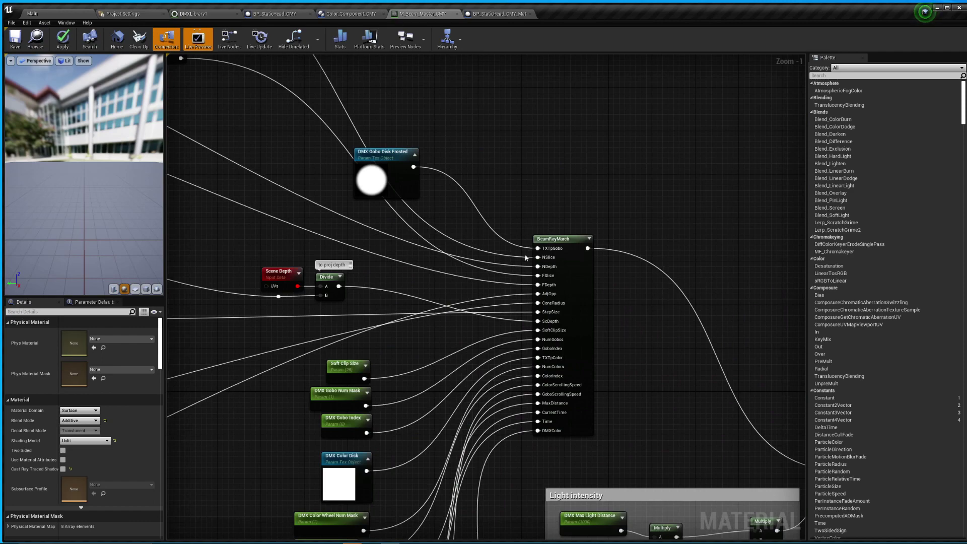
right_click_drag(249, 430, 651, 405)
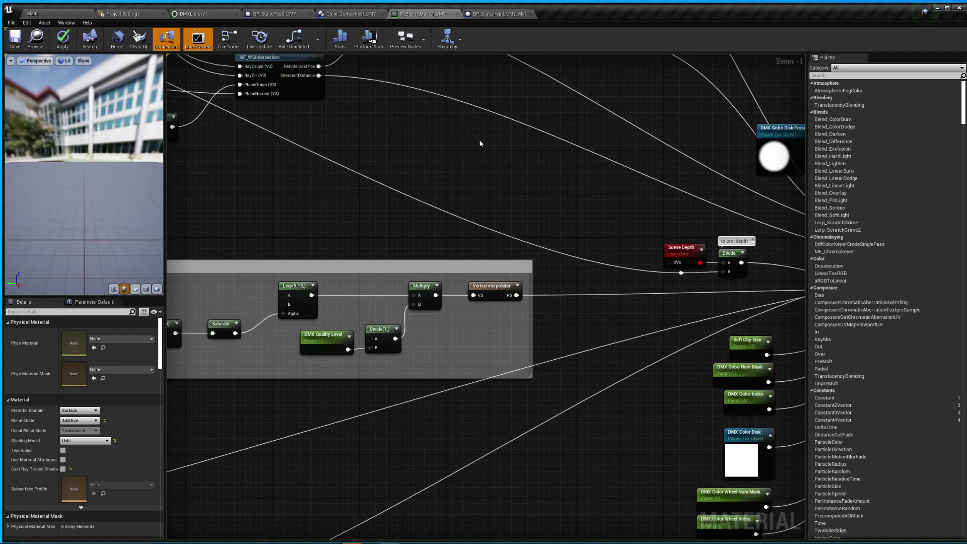
Return to the level editor and browse to the DMXFixtures Content folder LightFixtures/DMX_Materials/Masters.
left_click(31, 13)
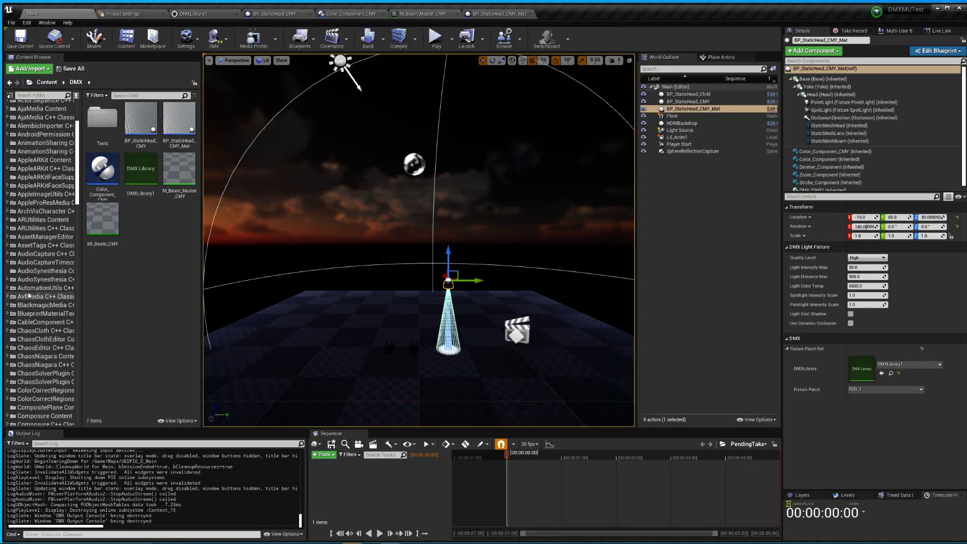
scroll(29, 295, "down", 6)
left_click(40, 387)
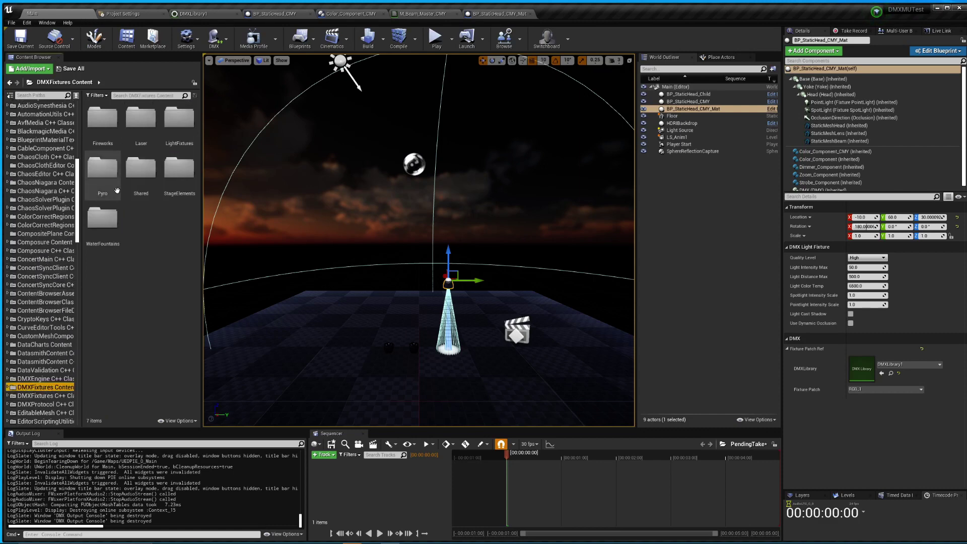
double_click(180, 120)
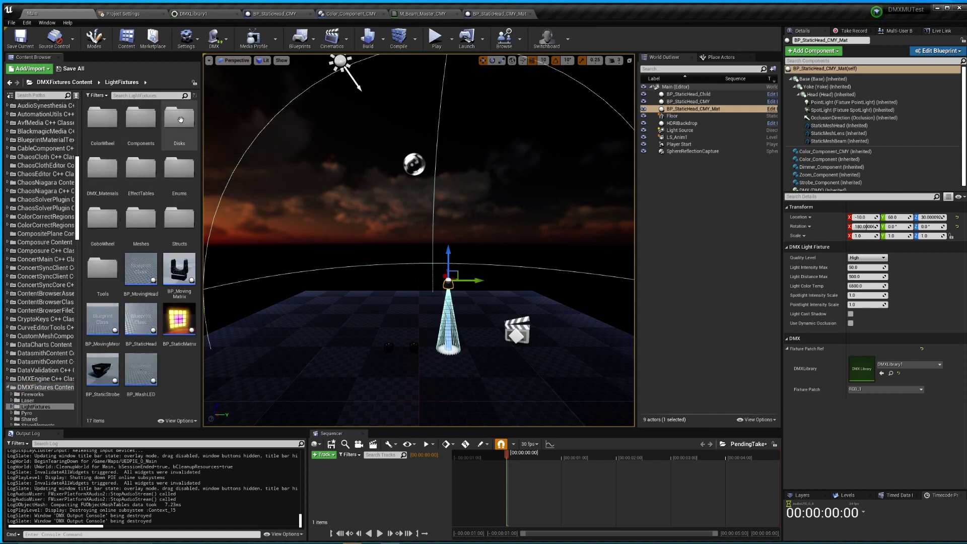
double_click(104, 170)
double_click(105, 122)
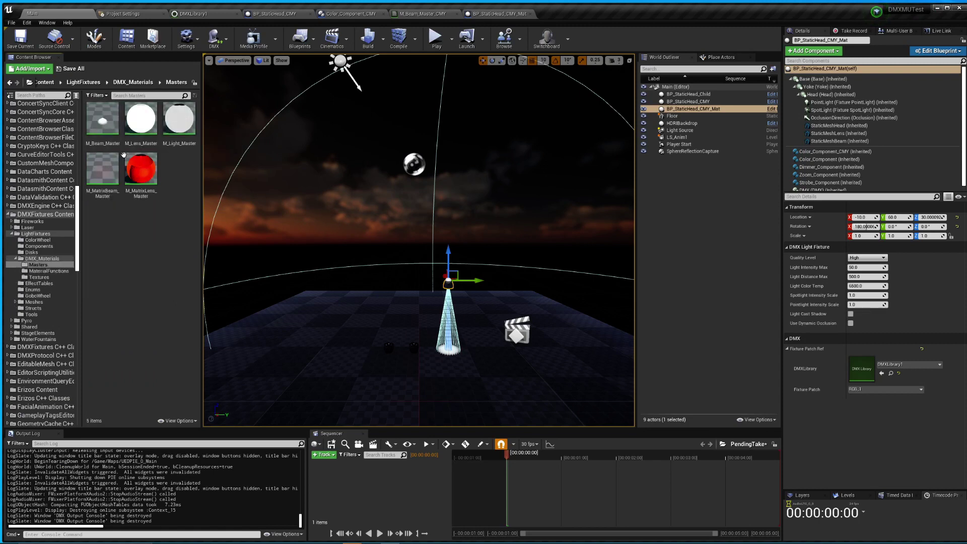
Copy the M_Light_Master and M_Lens_Master materials into the Content/DMX folder.
left_click(179, 121)
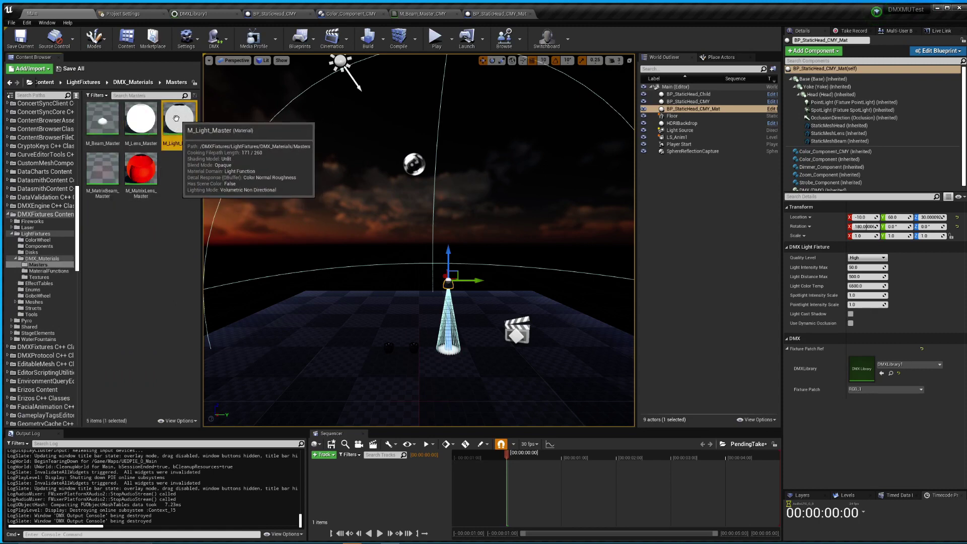
left_click(141, 119, "ctrl")
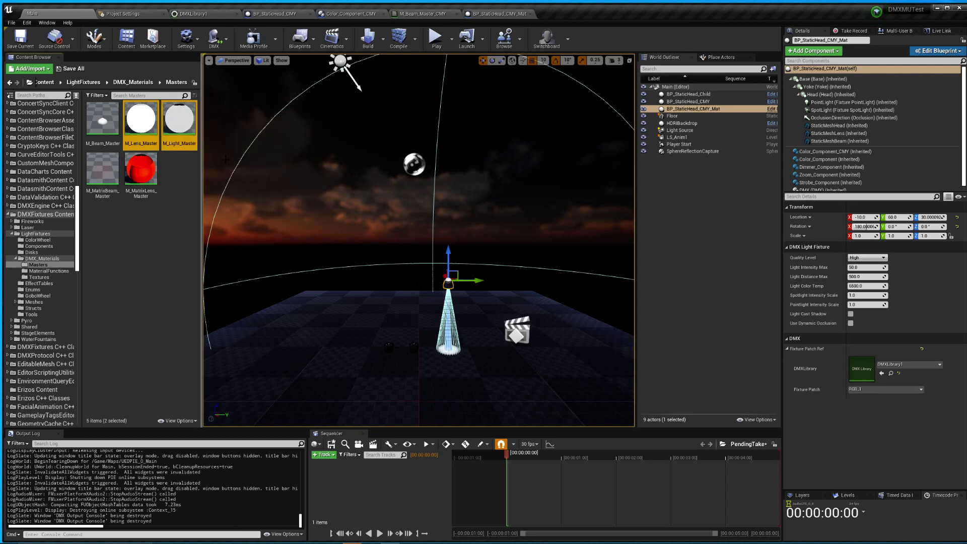
left_click_drag(76, 196, 82, 111)
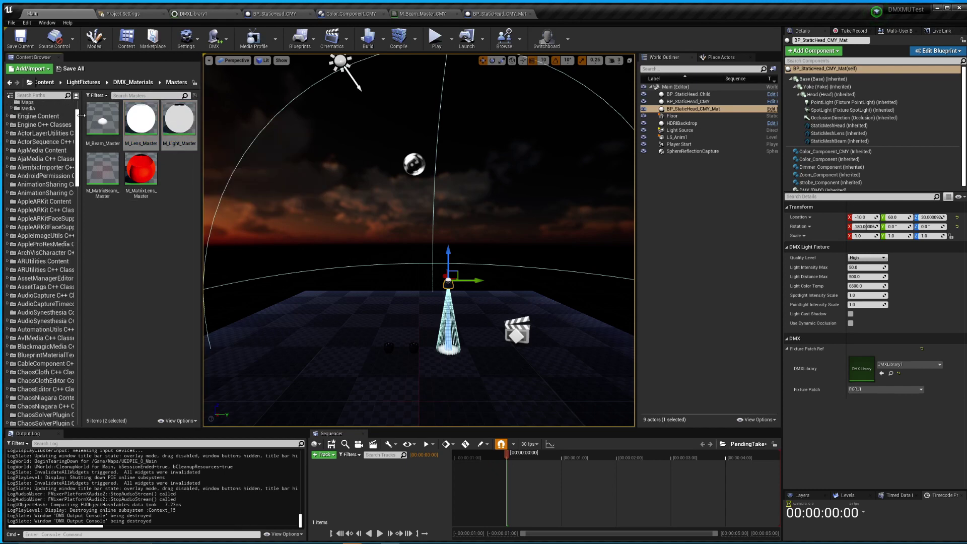
scroll(50, 121, "up", 1)
left_click(27, 130)
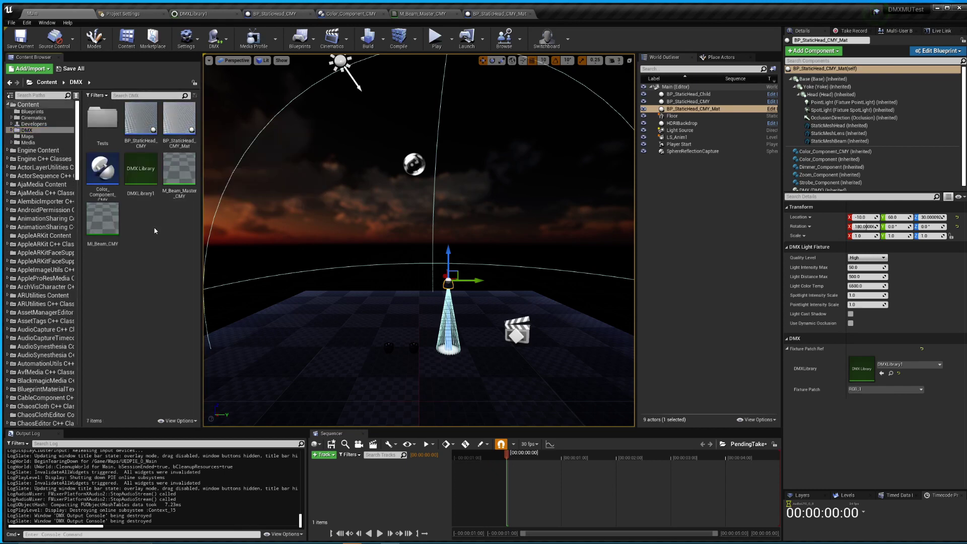
key("ctrl+v")
Rename the copied materials as M_Light_Master_CMY and M_Lens_Master_CMY.
left_click(141, 220)
key("F2")
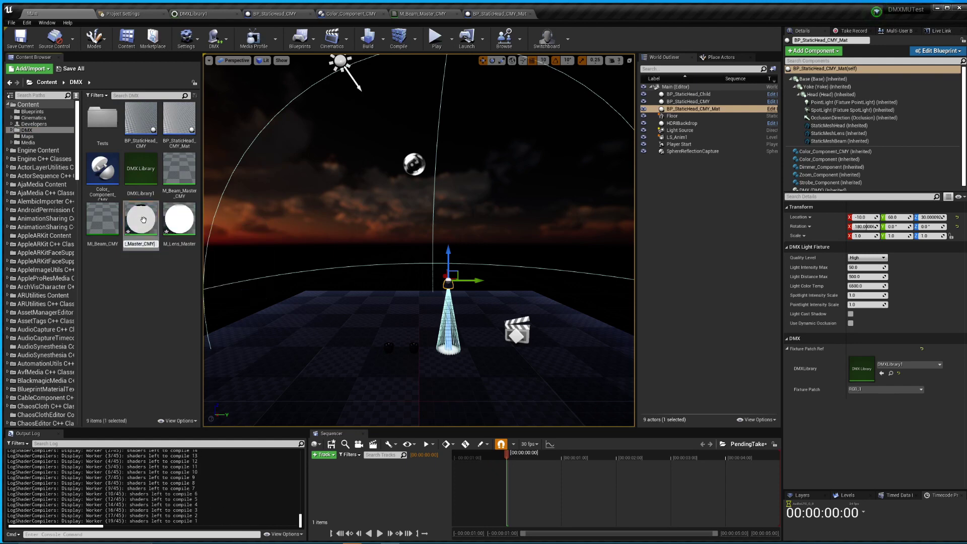
type("_CMY")
left_click(109, 223)
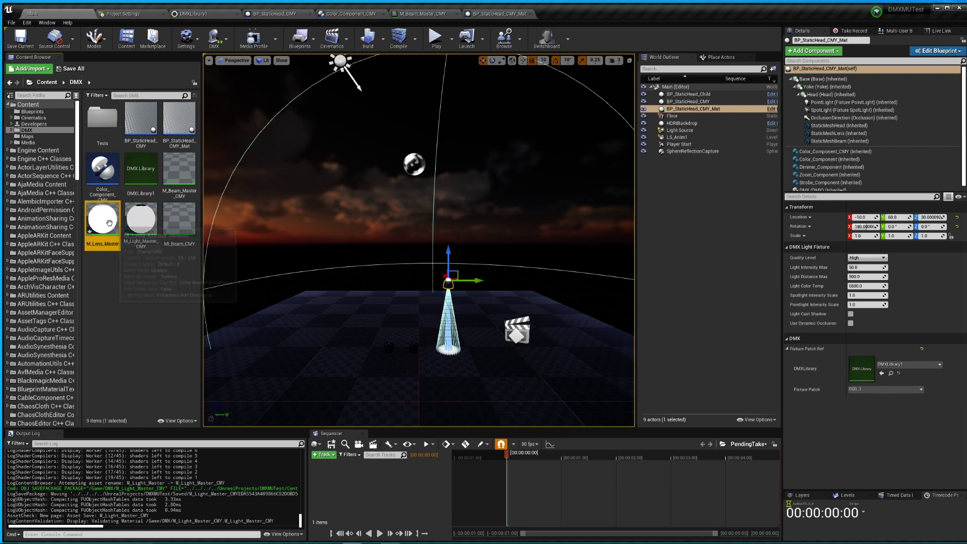
key("F2")
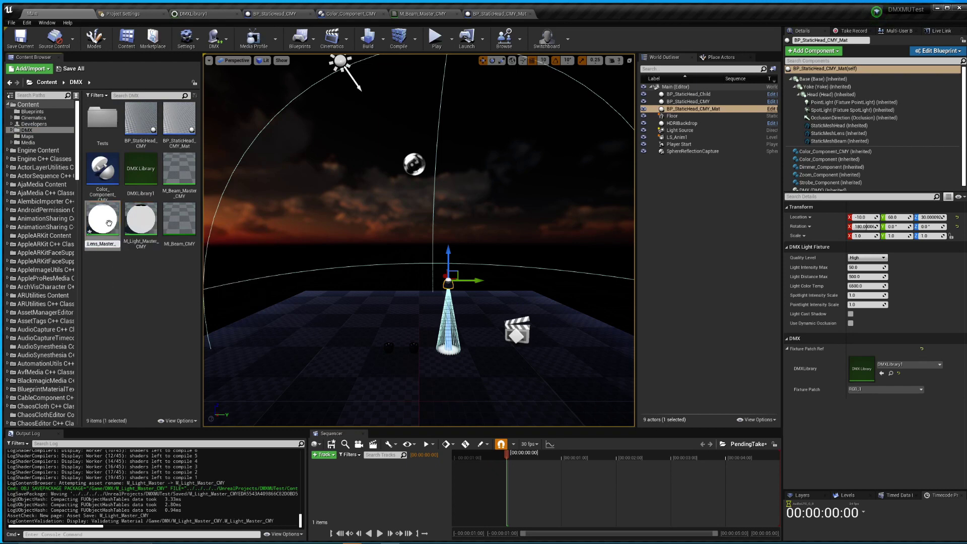
type("_CMY")
key("Return")
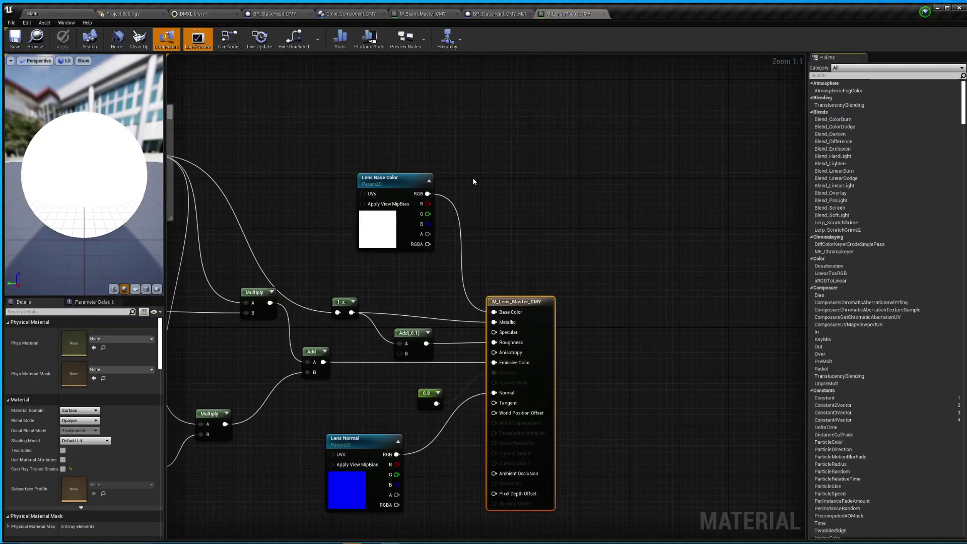
Insert a OneMinus node between DMX Color and the Color group's Multiply in M_Lens_Master_CMY, and apply the material.
right_click_drag(355, 142, 626, 152)
scroll(626, 152, "down", 3)
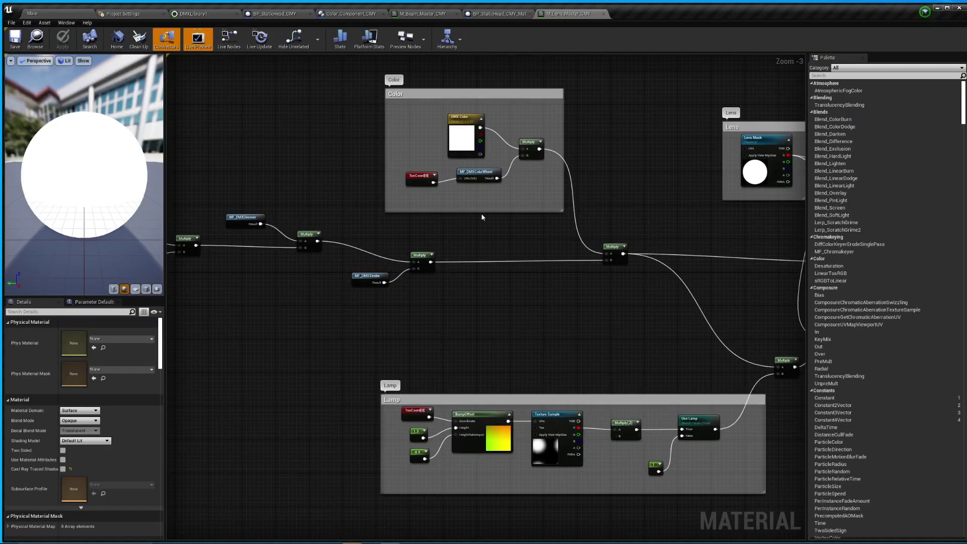
scroll(504, 132, "up", 3)
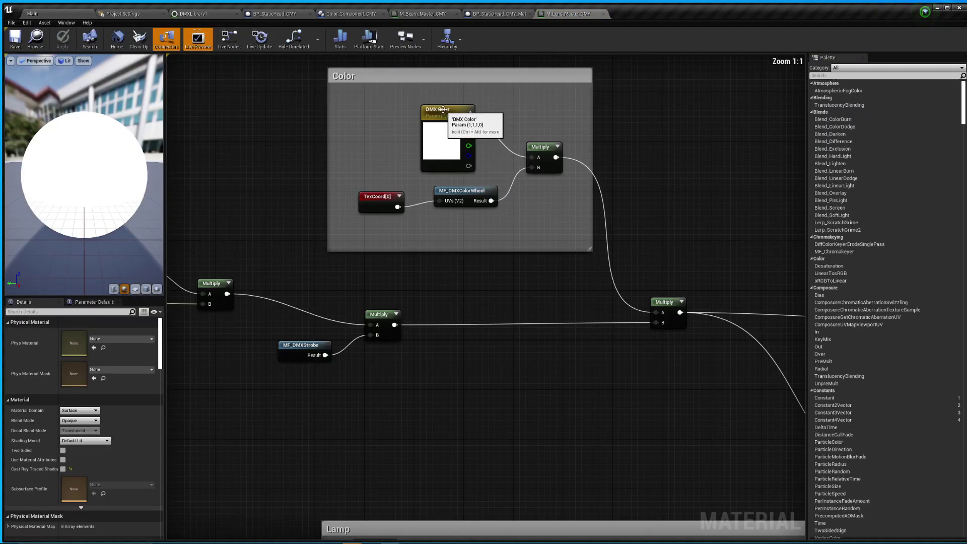
left_click(439, 115)
right_click_drag(600, 161, 559, 255)
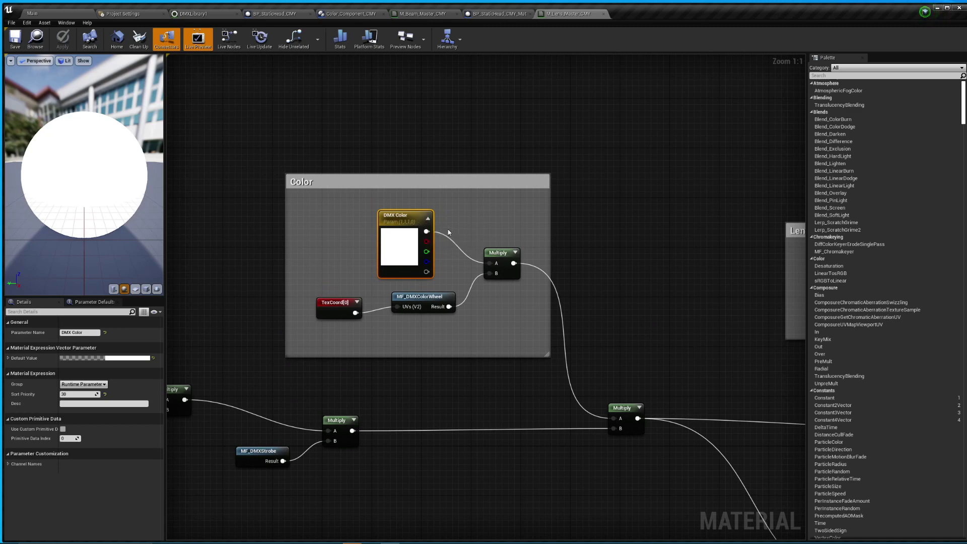
left_click_drag(425, 231, 469, 216)
type("1")
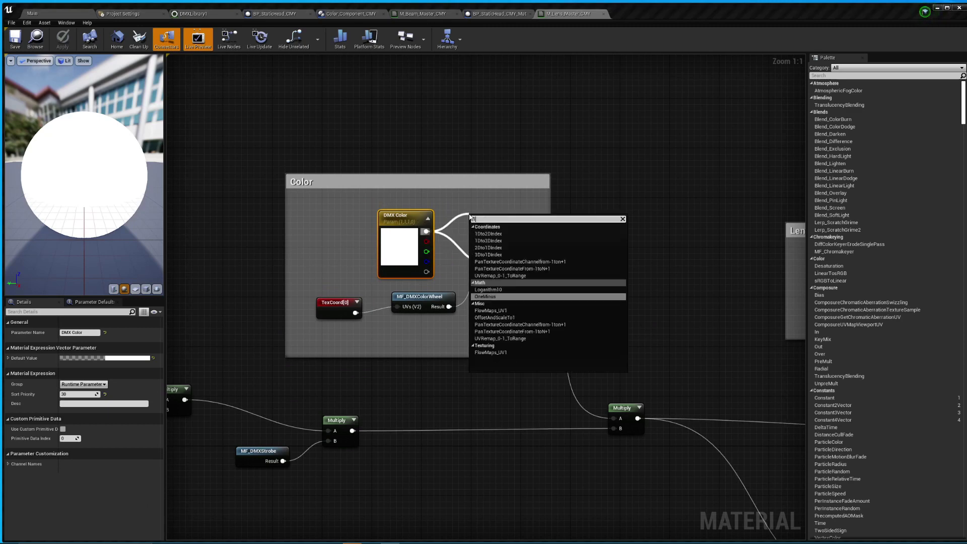
left_click(484, 296)
left_click_drag(488, 229, 496, 262)
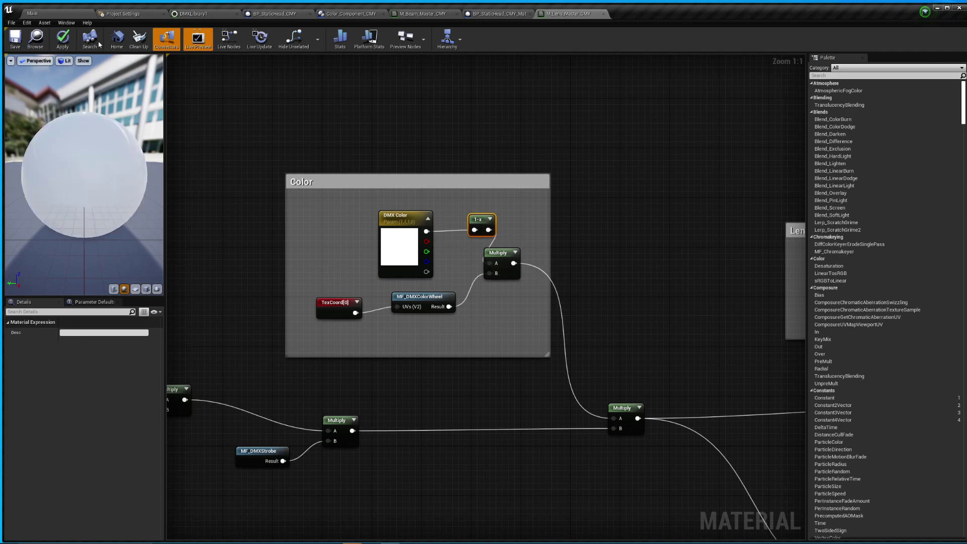
left_click(62, 38)
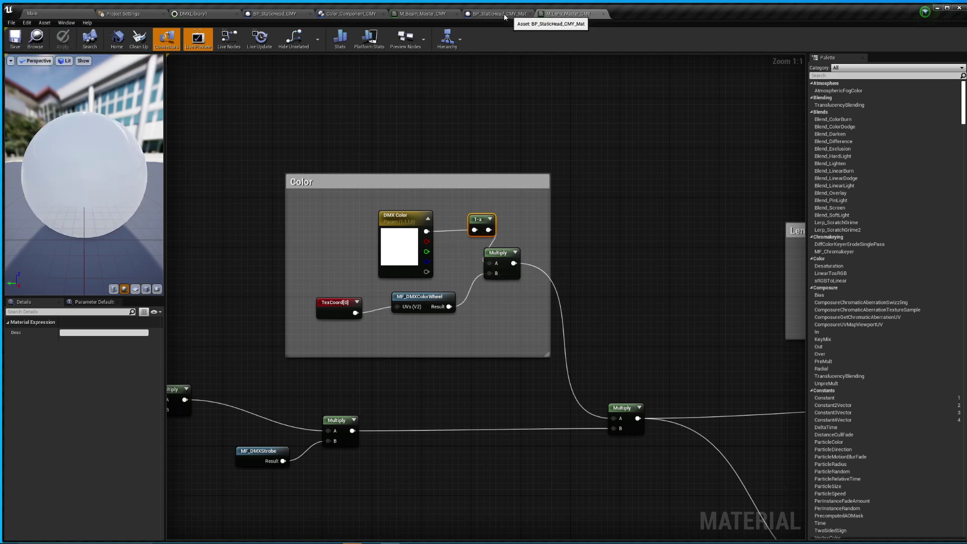
Open M_Light_Master_CMY from the Content/DMX folder and examine its node chain for any DMX colour input.
left_click(33, 13)
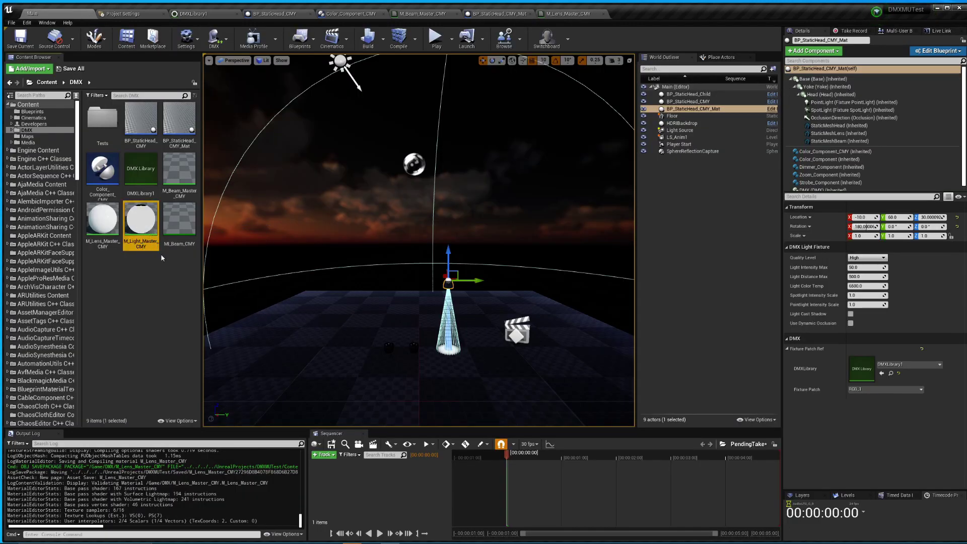
right_click(138, 224)
left_click(131, 276)
double_click(137, 221)
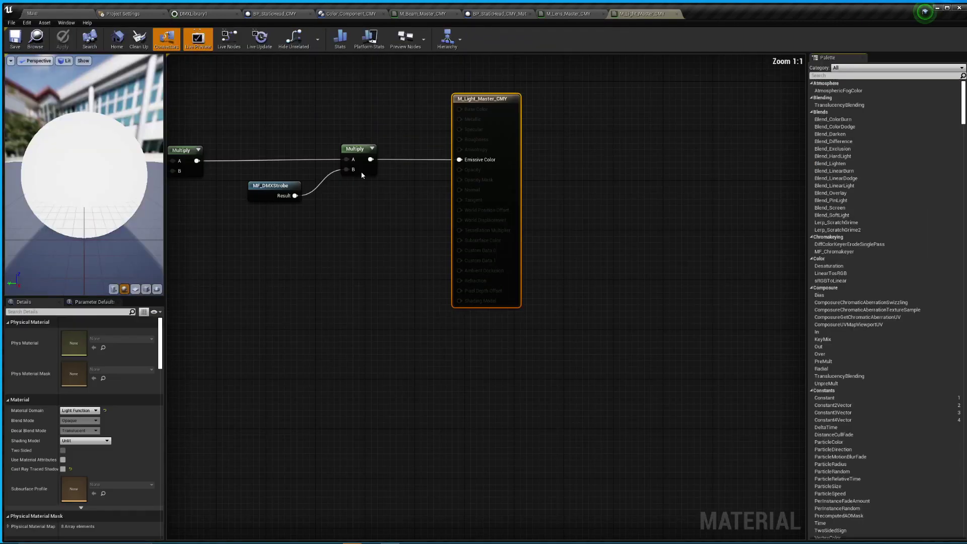
right_click_drag(361, 173, 804, 144)
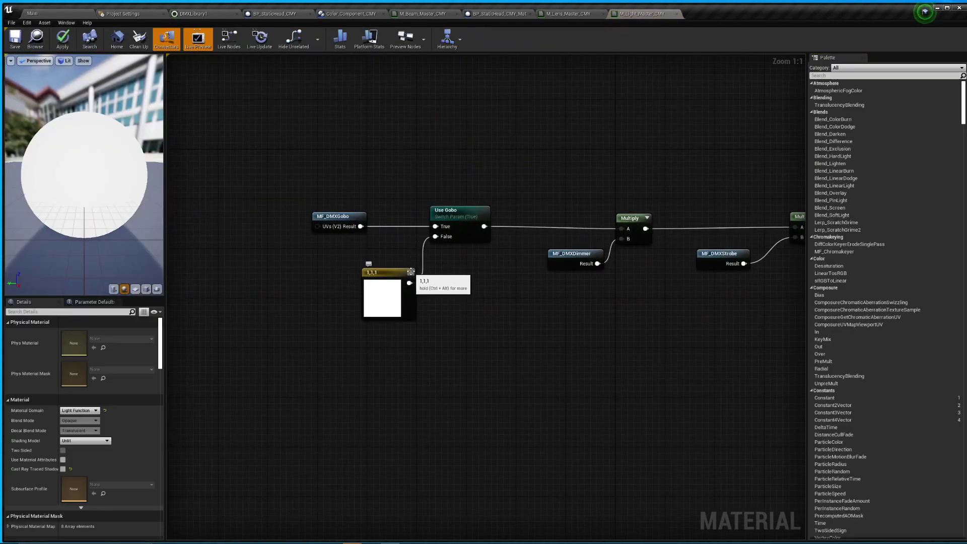
right_click_drag(661, 150, 546, 189)
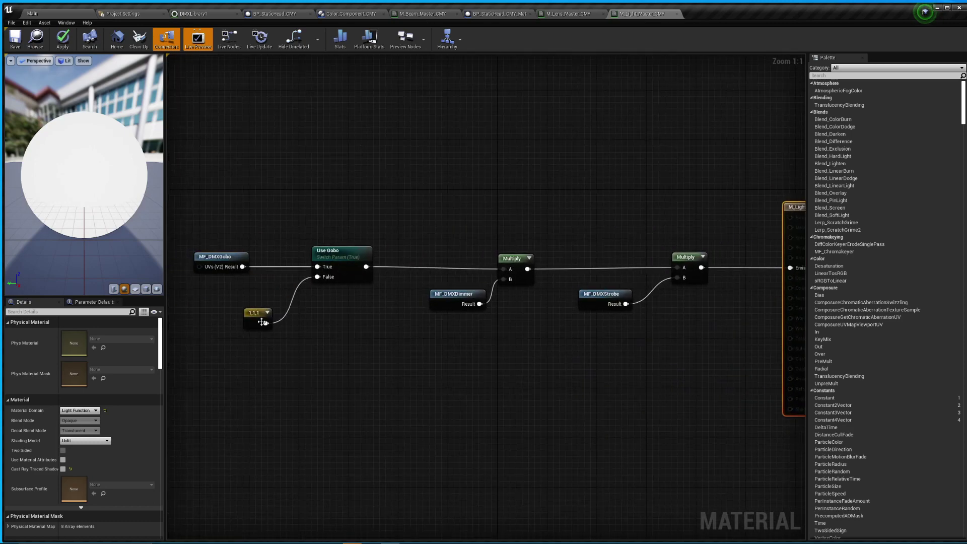
right_click_drag(394, 212, 394, 251)
right_click_drag(552, 189, 471, 220)
right_click_drag(290, 237, 367, 259)
right_click_drag(575, 230, 532, 210)
scroll(425, 215, "down", 1)
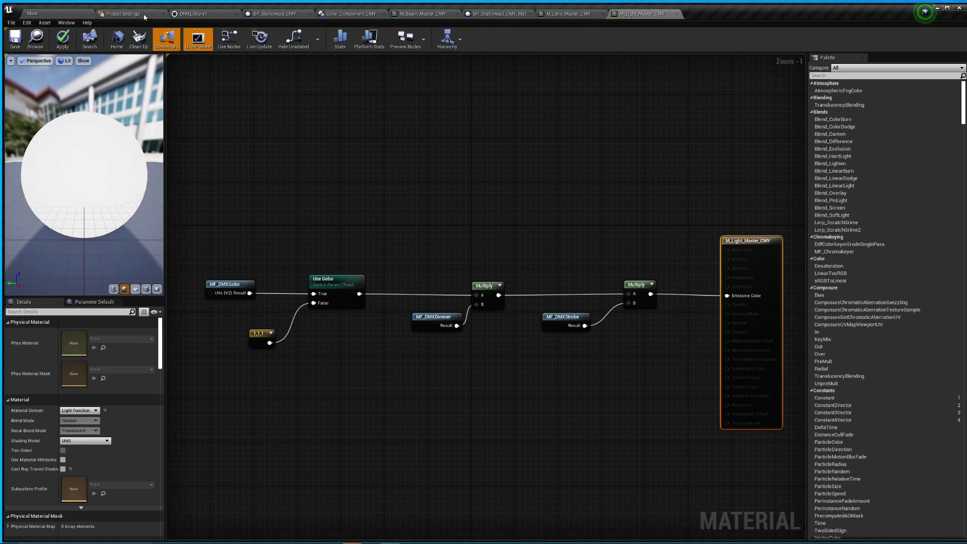
Open BP_StaticHead_CMY_Mat and inspect the properties of its SpotLight and Color_Component_CMY components.
left_click(61, 13)
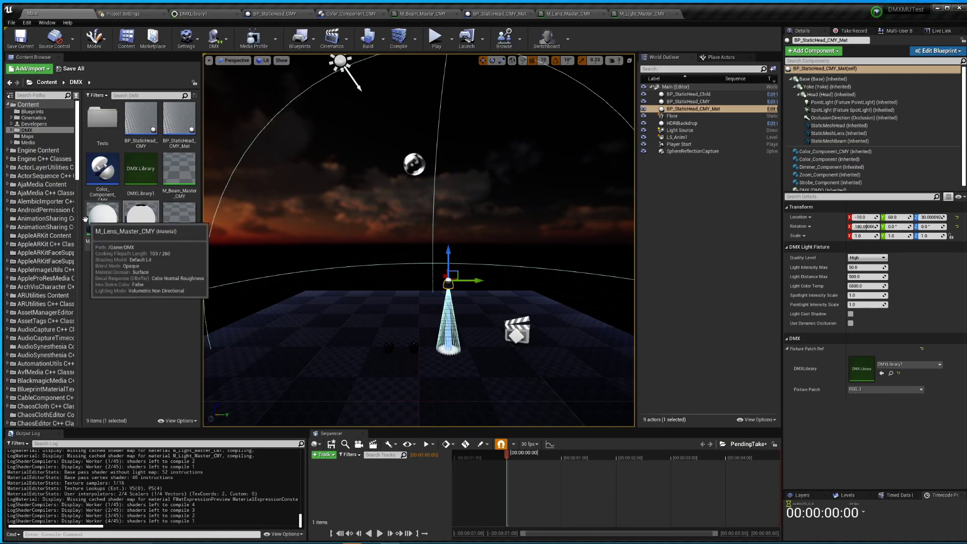
left_click(174, 285)
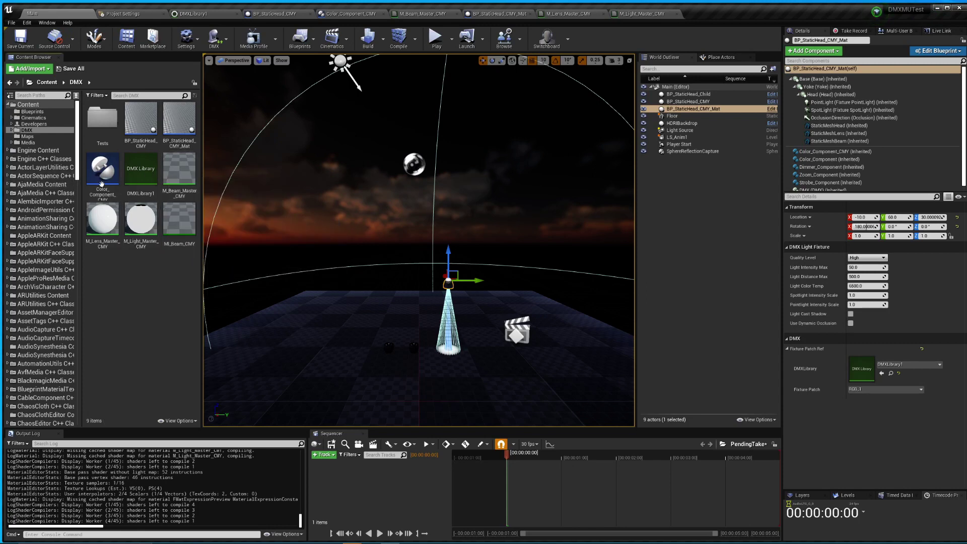
double_click(190, 125)
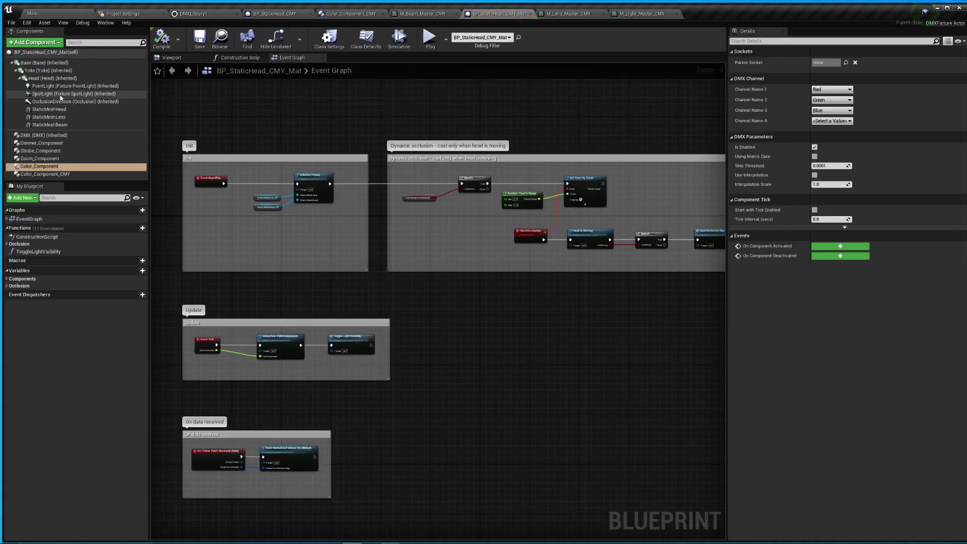
left_click(73, 94)
scroll(828, 218, "down", 2)
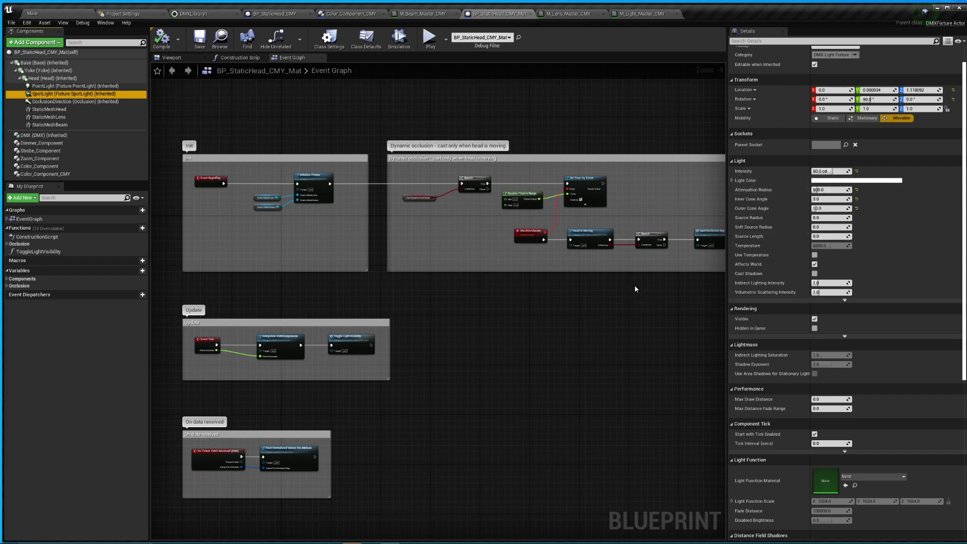
right_click_drag(634, 292, 598, 316)
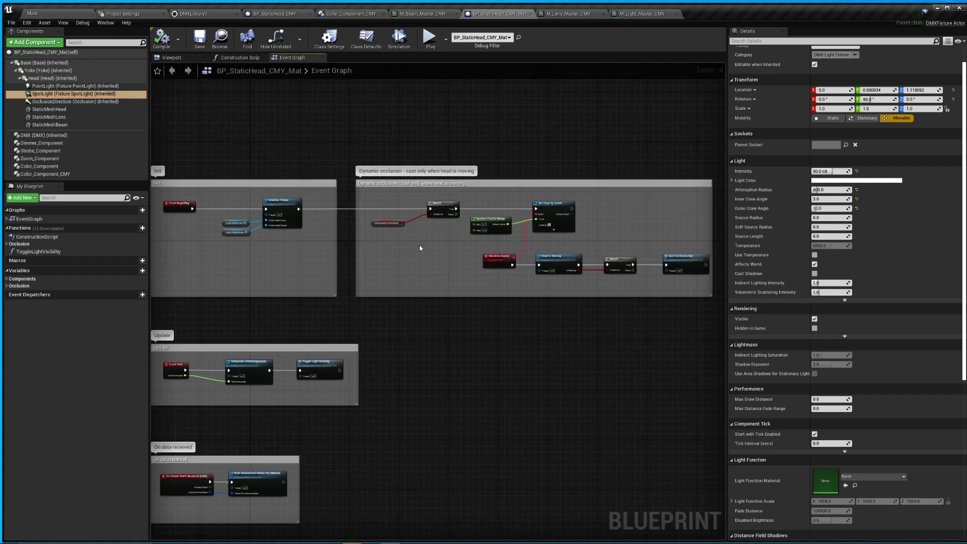
left_click(131, 173)
left_click(67, 15)
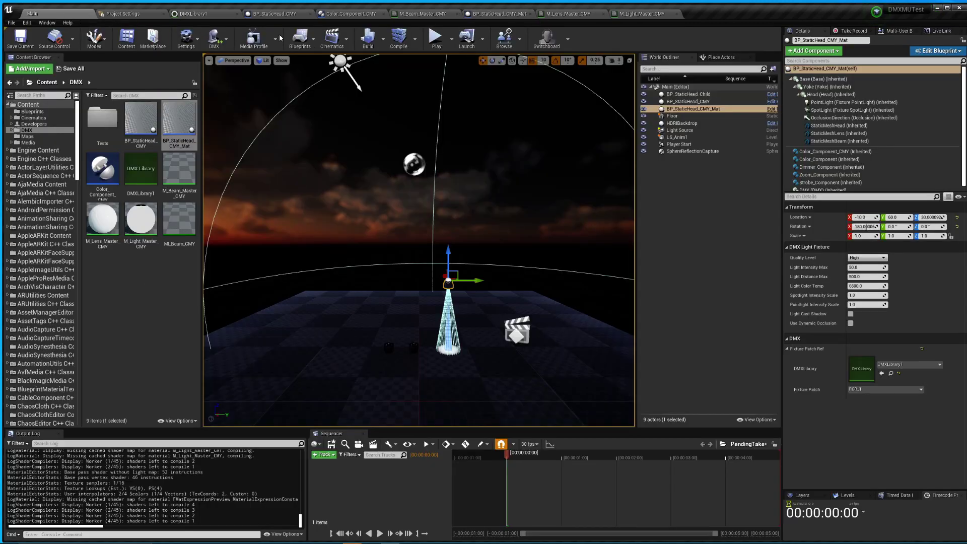
left_click(498, 15)
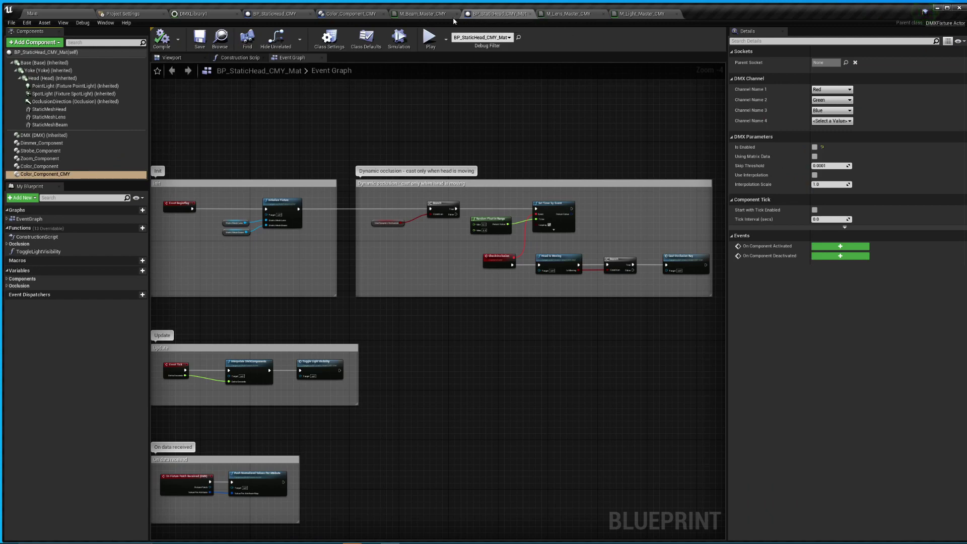
Examine the Color_Component_CMY event graph, focusing on the Break LinearColor, subtraction and Make LinearColor nodes that feed Set Light Color.
left_click(345, 14)
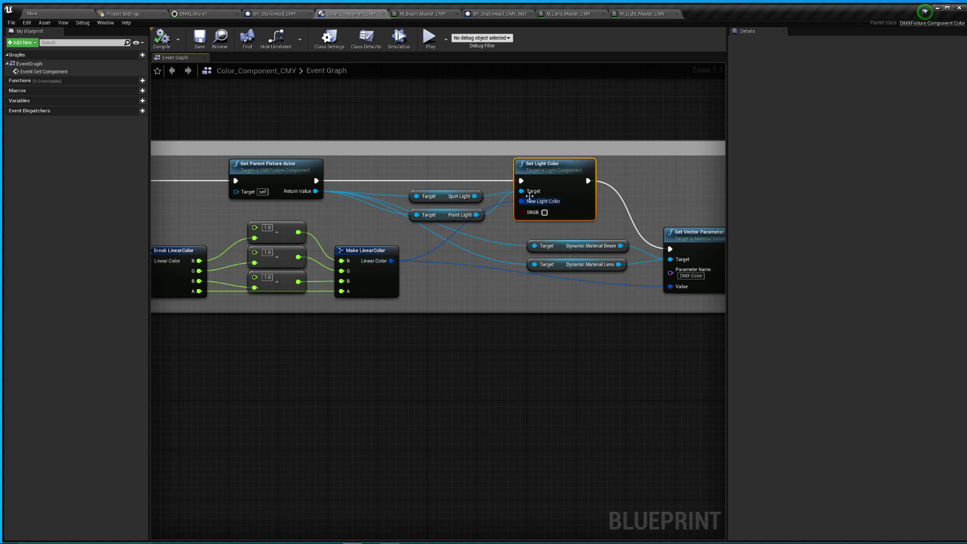
right_click_drag(477, 130, 521, 93)
left_click_drag(236, 210, 438, 283)
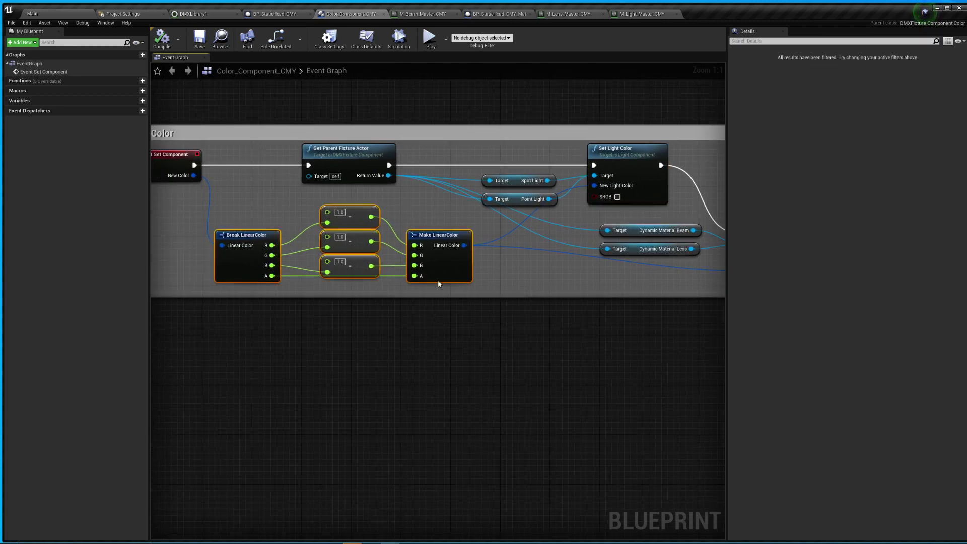
left_click(514, 98)
Review the M_Light_Master_CMY graph from the gobo, dimmer and strobe nodes through to Emissive Color.
left_click(641, 14)
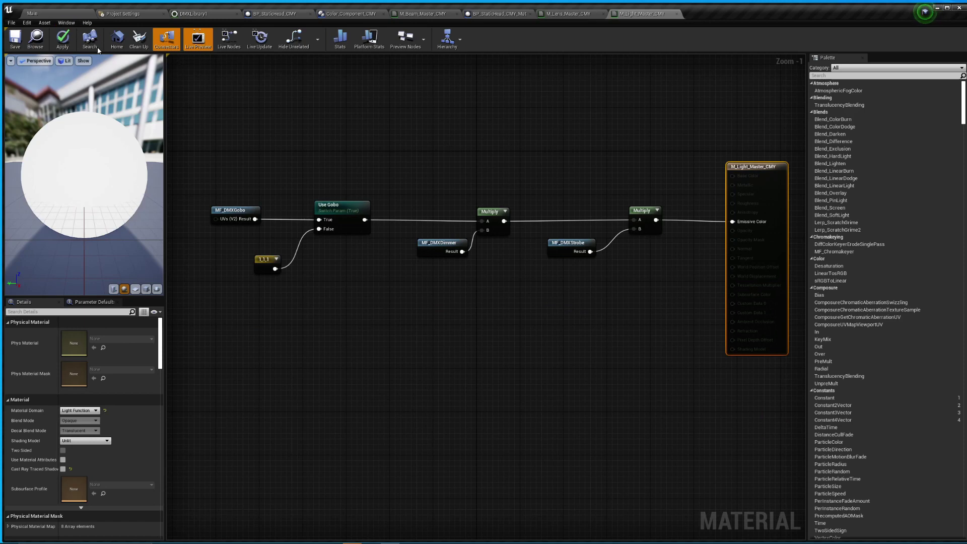
right_click_drag(438, 146, 464, 250)
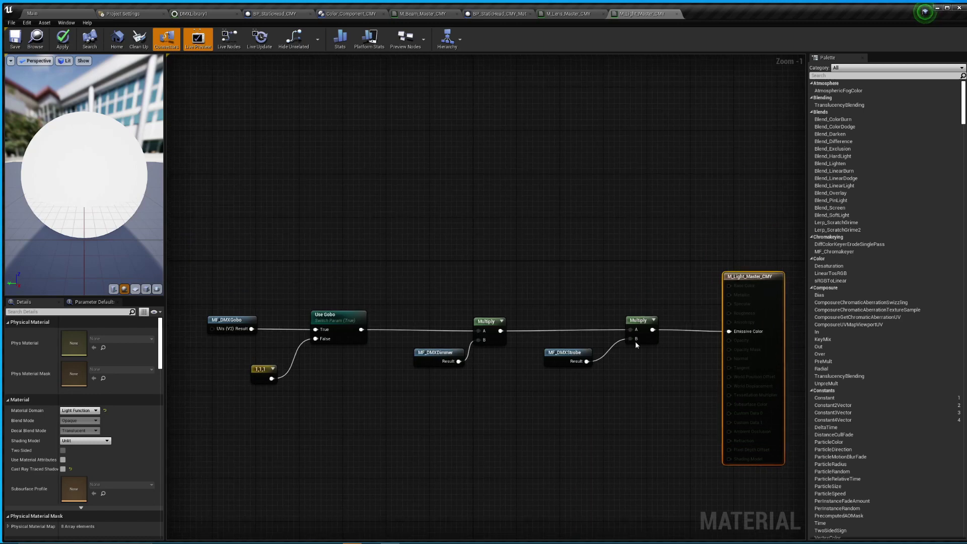
left_click_drag(207, 293, 701, 382)
left_click(747, 276)
left_click(614, 234)
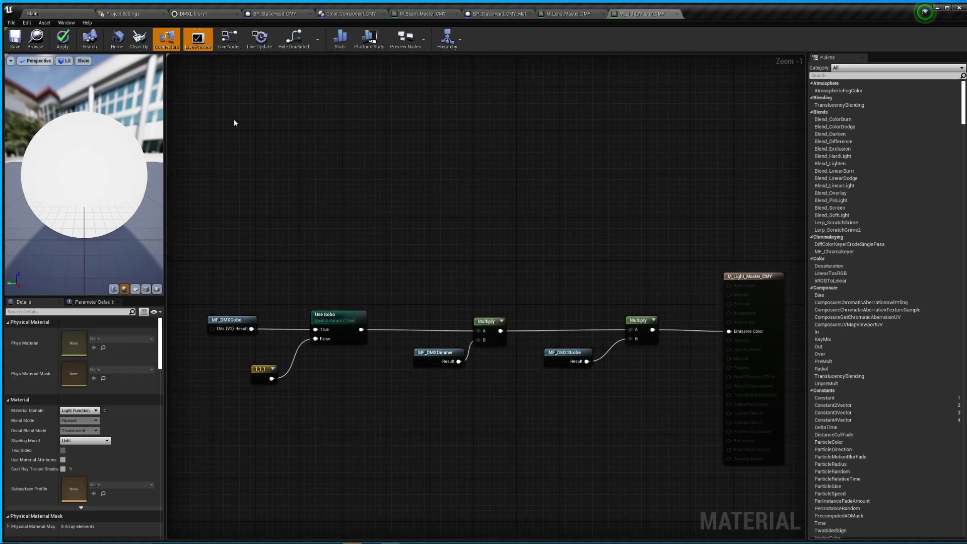
Return to the level editor, enlarge the fixture's component list and bring the DMXFixtures Content folders into view.
left_click(32, 13)
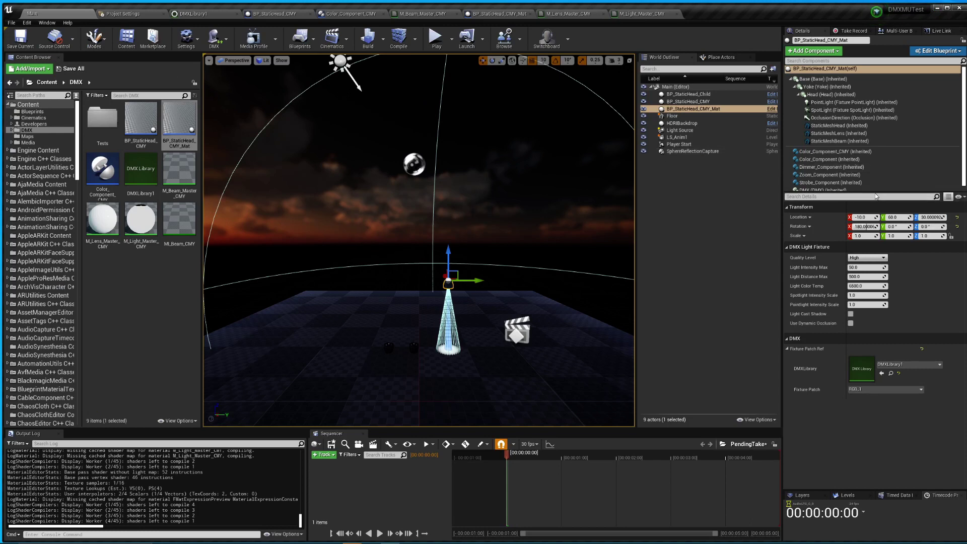
left_click_drag(875, 194, 875, 207)
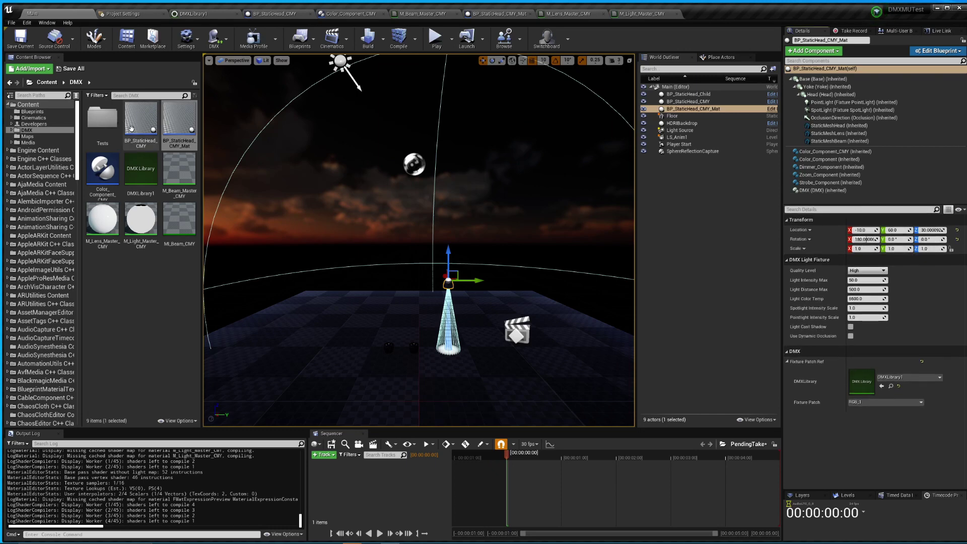
left_click(159, 298)
left_click_drag(79, 157, 77, 231)
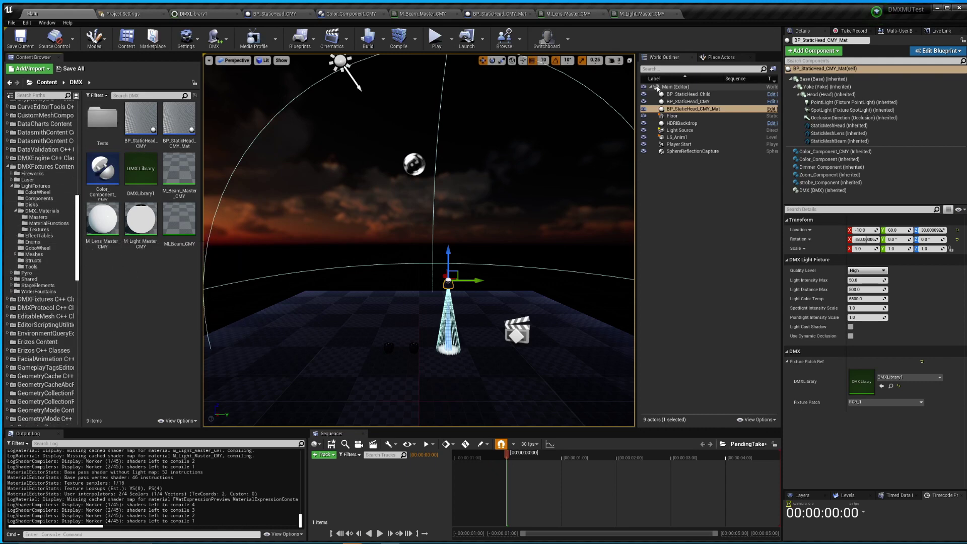
Inspect the DMX Color Disk, DMX Gobo Num Mask and DMX Gobo Index parameters in the M_Beam_Master_CMY graph.
left_click(498, 15)
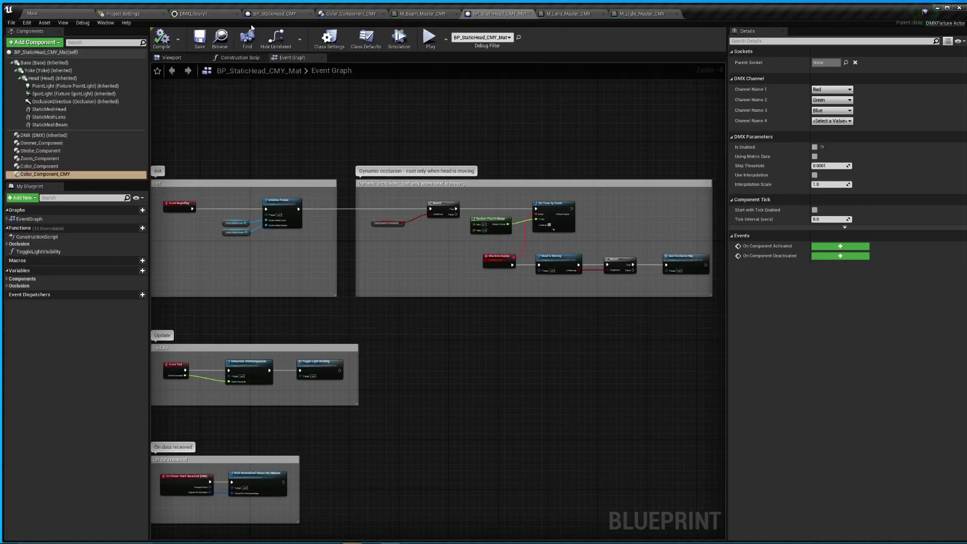
left_click(421, 14)
right_click_drag(556, 368, 325, 265)
right_click_drag(419, 331, 322, 237)
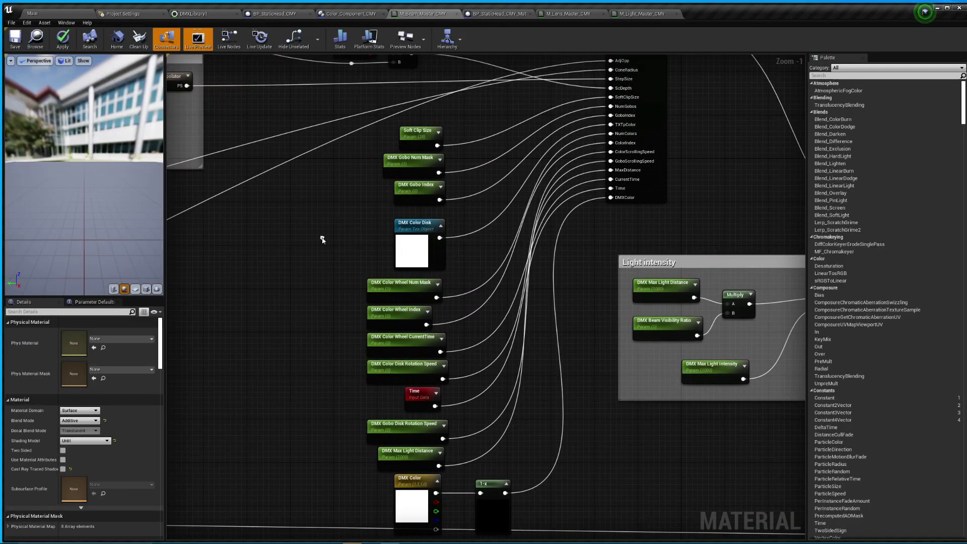
left_click(411, 231)
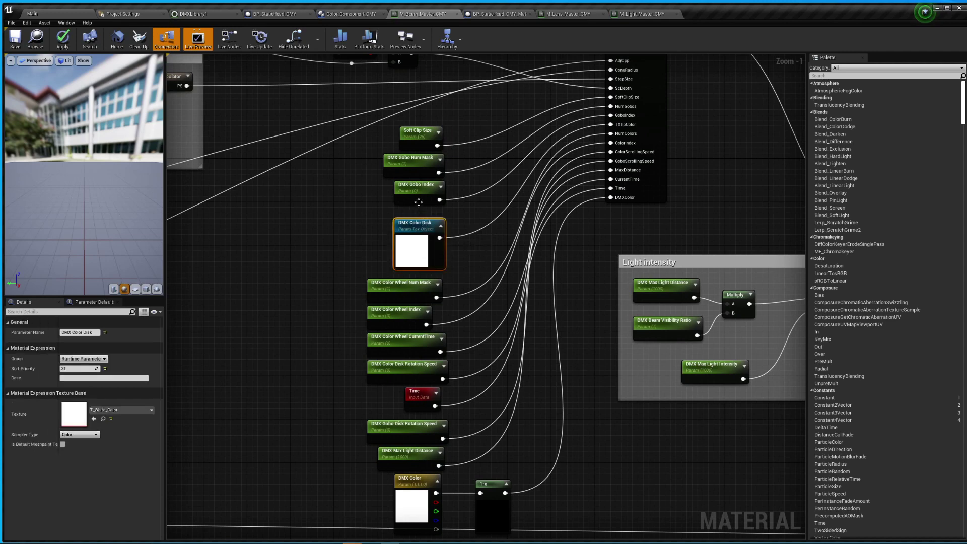
left_click(424, 164)
left_click(426, 190)
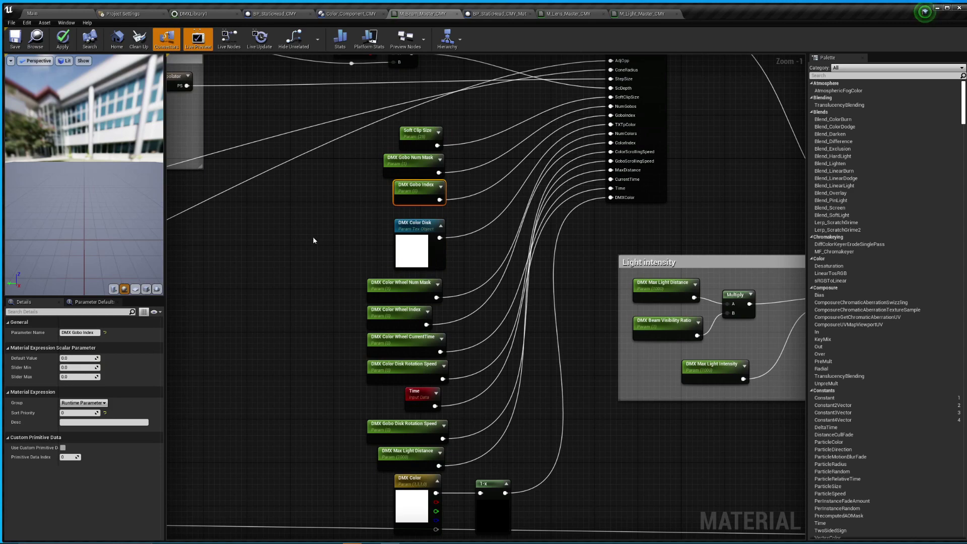
Examine the parameter nodes wired into BeamRayMarch in M_Beam_Master_CMY, from DMX Gobo Index down to the inverted DMX Color.
right_click_drag(309, 239, 582, 398)
scroll(582, 398, "down", 2)
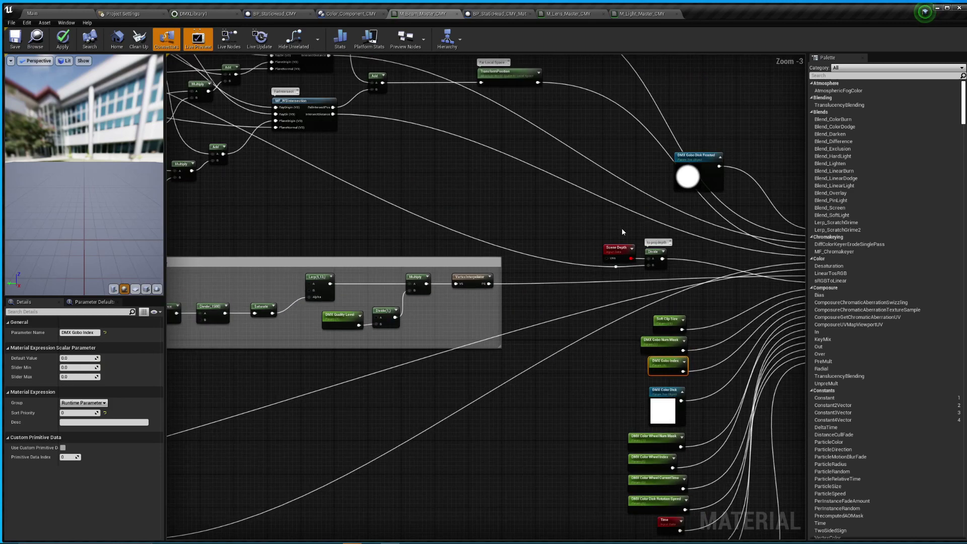
right_click_drag(732, 104, 678, 55)
right_click_drag(558, 307, 497, 237)
scroll(497, 238, "up", 3)
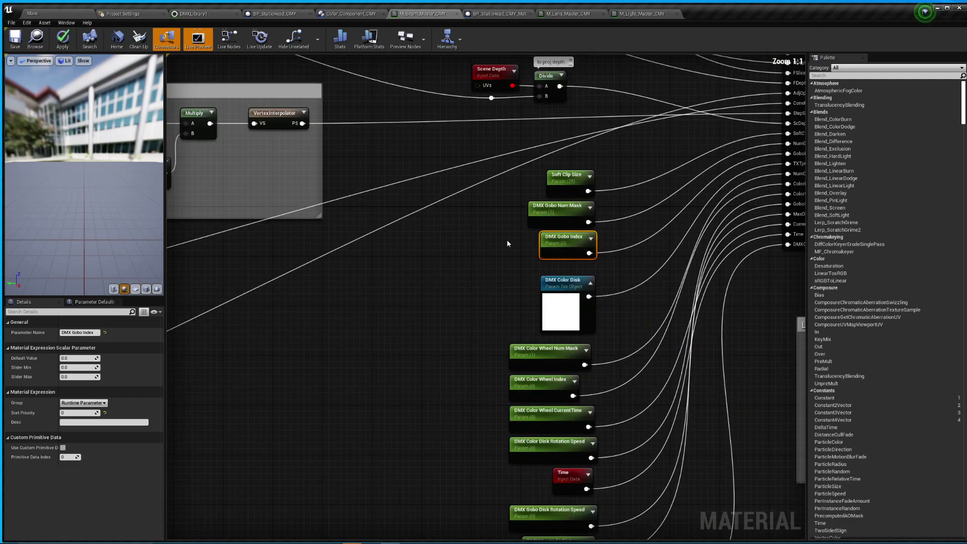
left_click(591, 240)
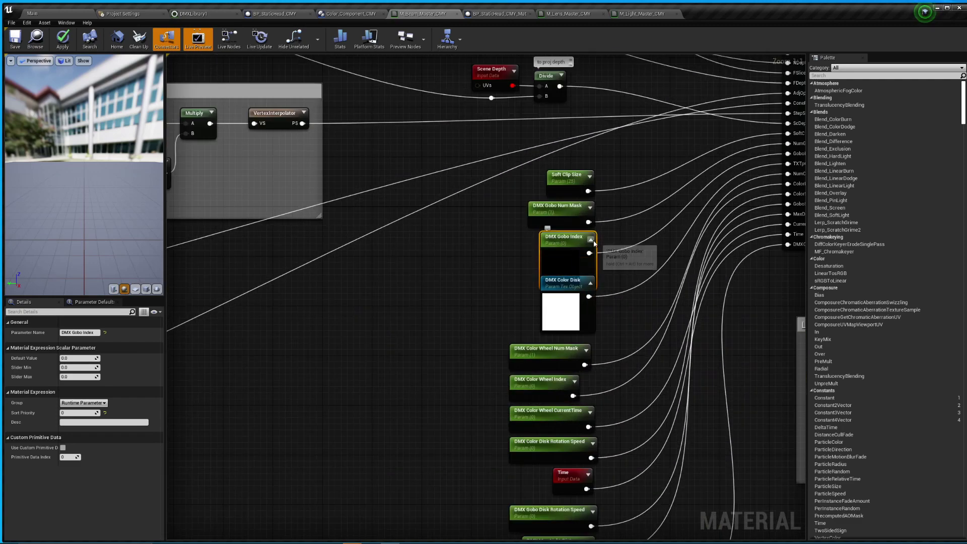
left_click(591, 240)
left_click(477, 289)
right_click_drag(477, 289, 378, 115)
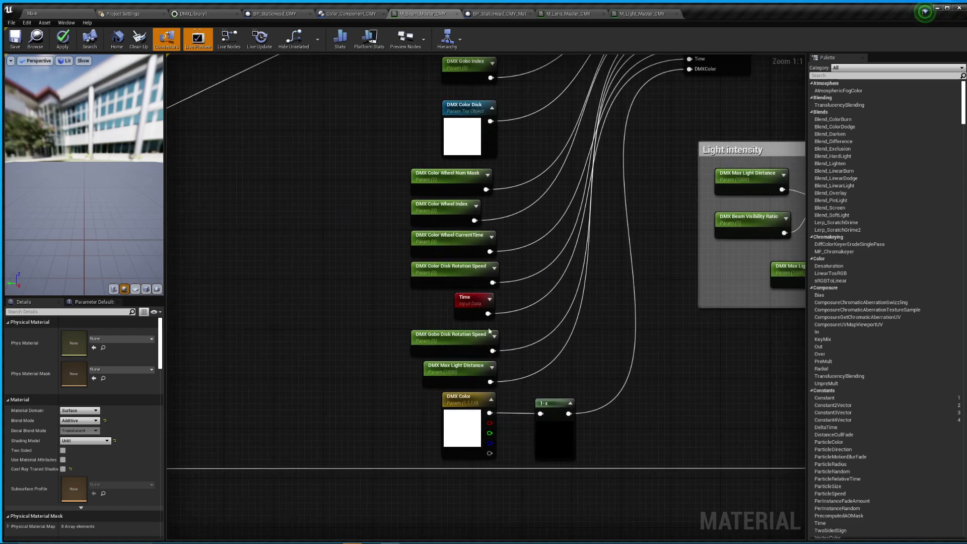
scroll(371, 217, "down", 3)
right_click_drag(363, 222, 356, 334)
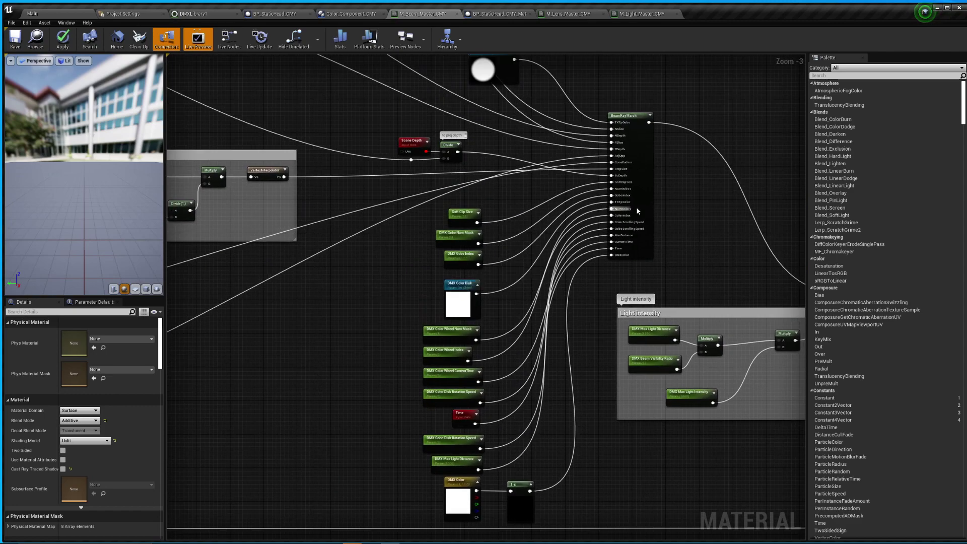
Review the M_Beam_Master_CMY graph from the Samples based on distance group to the gobo, color wheel and depth inputs of BeamRayMarch.
scroll(360, 332, "down", 3)
right_click_drag(295, 333, 579, 302)
scroll(485, 291, "up", 3)
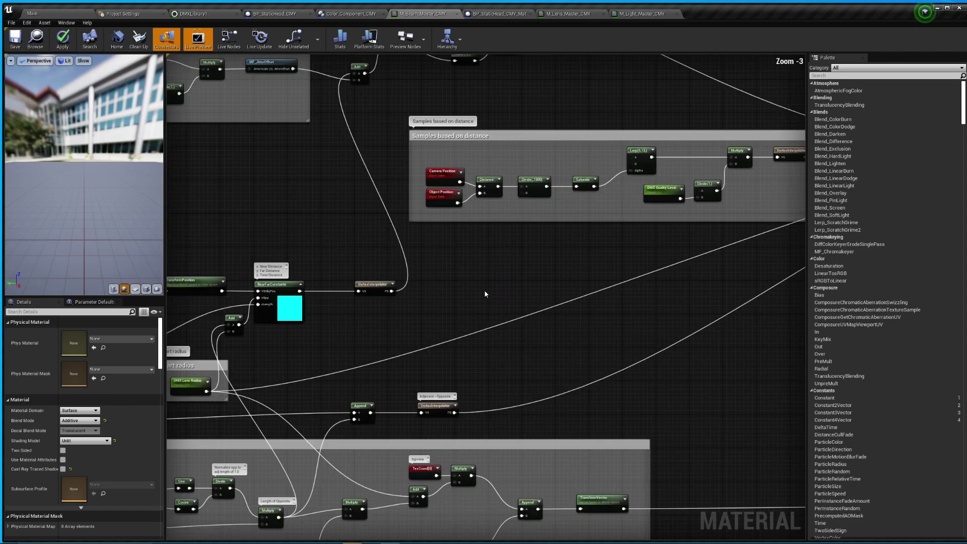
right_click_drag(542, 262, 333, 332)
right_click_drag(440, 319, 166, 366)
scroll(307, 345, "up", 3)
right_click_drag(401, 352, 274, 268)
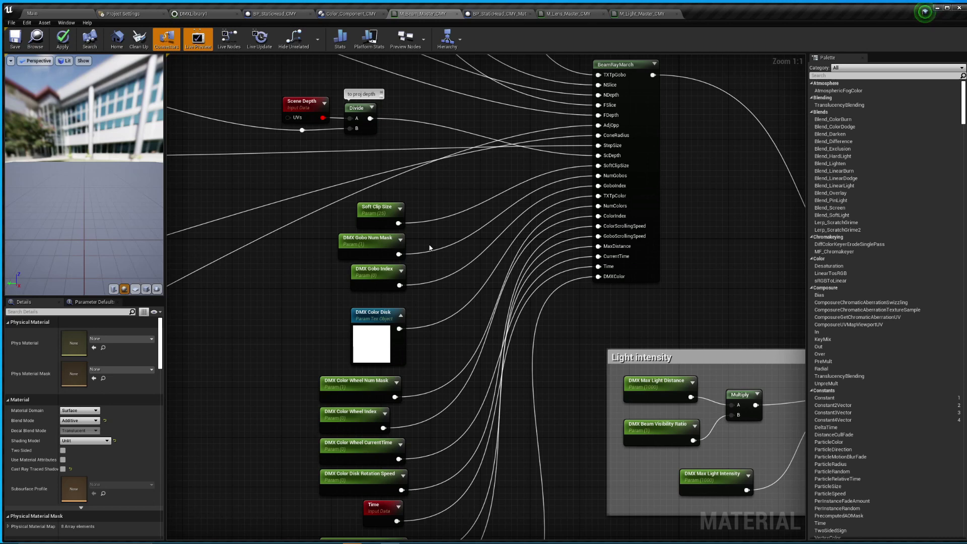
right_click_drag(674, 213, 565, 247)
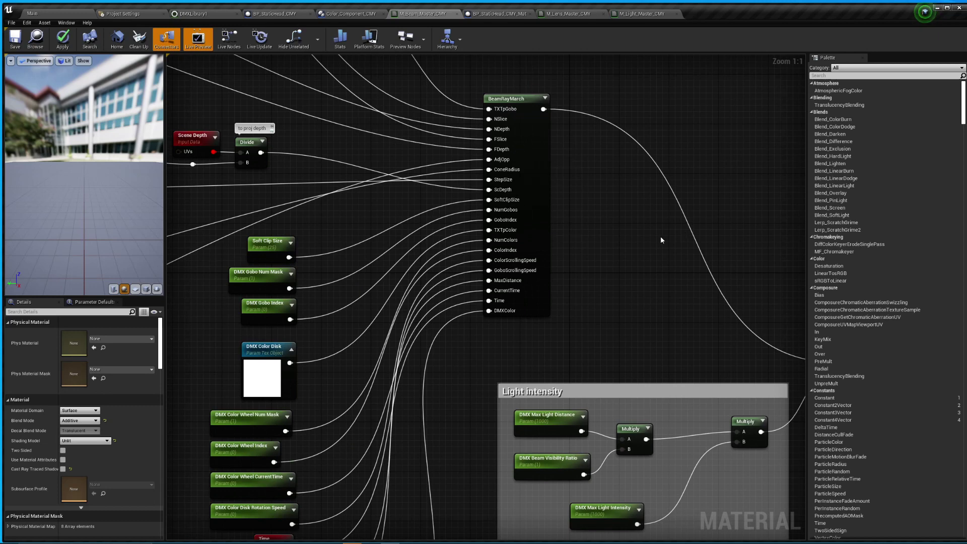
right_click_drag(639, 224, 681, 372)
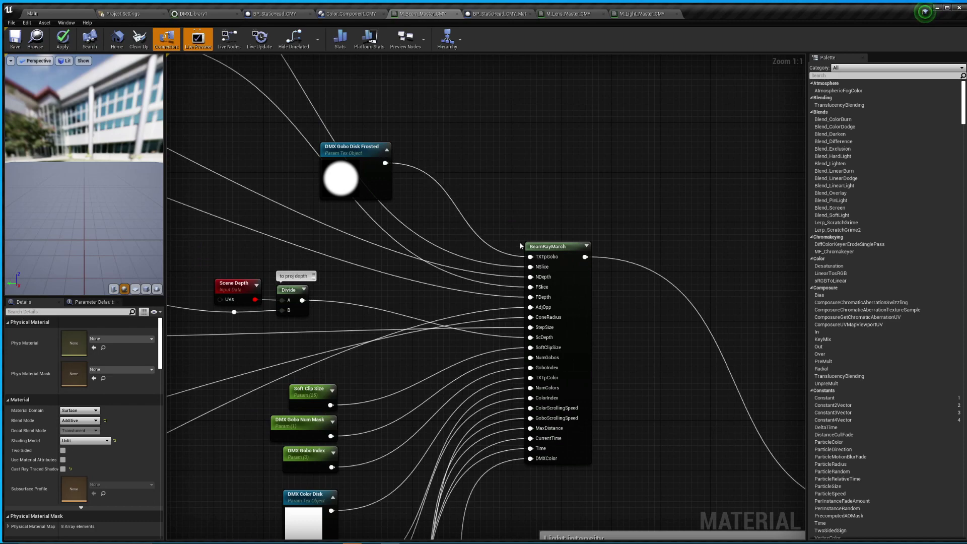
Read the custom code of the BeamRayMarch node, including the gobo sampling, color wheel sampling and DMXColor sections.
scroll(520, 246, "down", 3)
right_click_drag(529, 196, 477, 117)
scroll(496, 173, "up", 3)
left_click(501, 176)
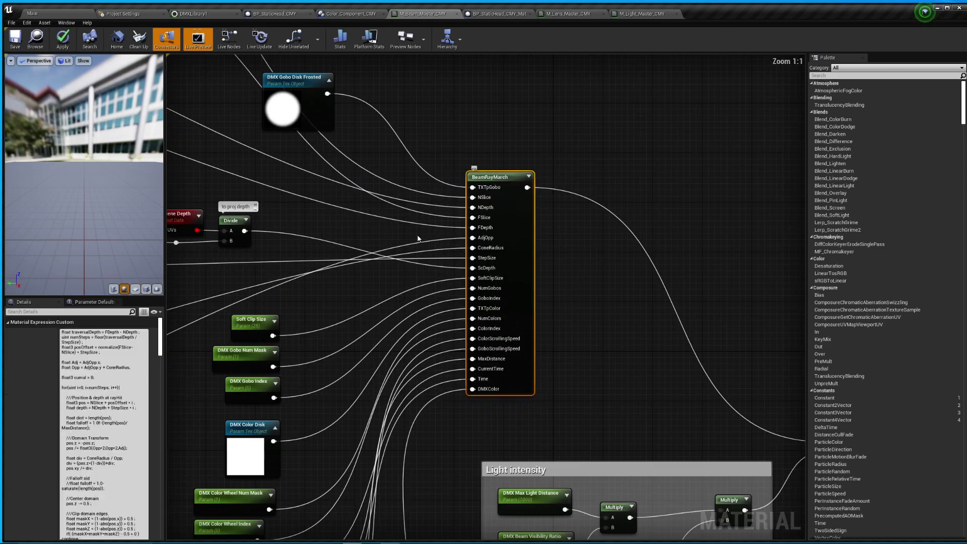
scroll(162, 363, "down", 10)
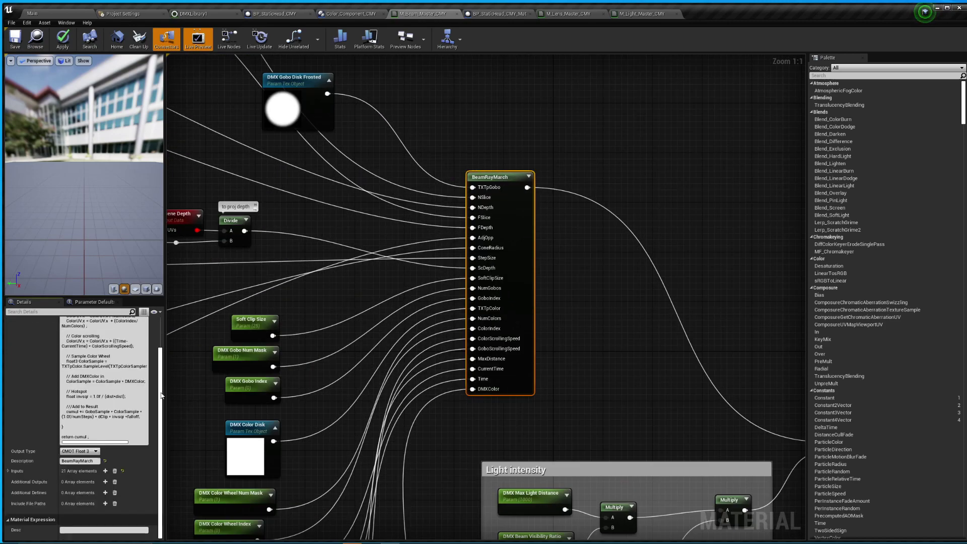
scroll(162, 363, "down", 3)
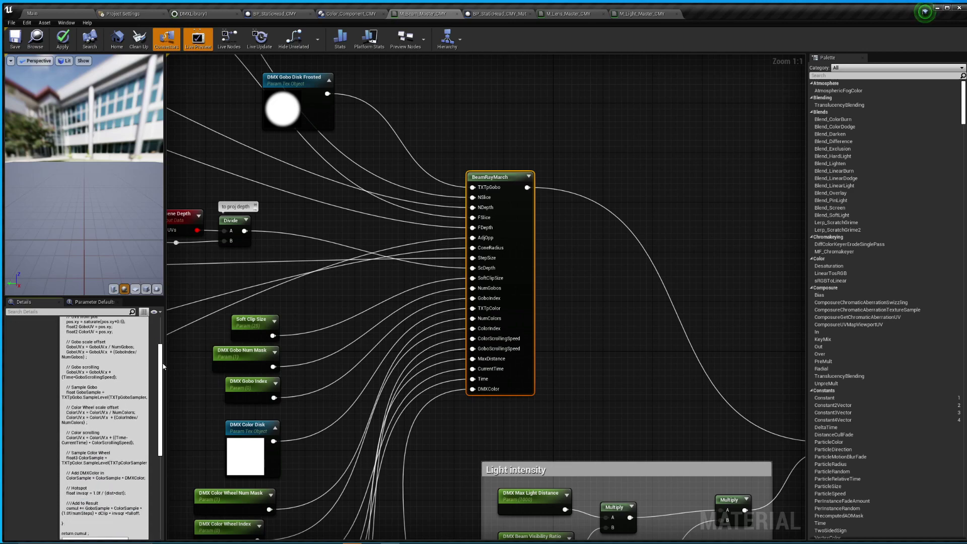
scroll(162, 364, "down", 2)
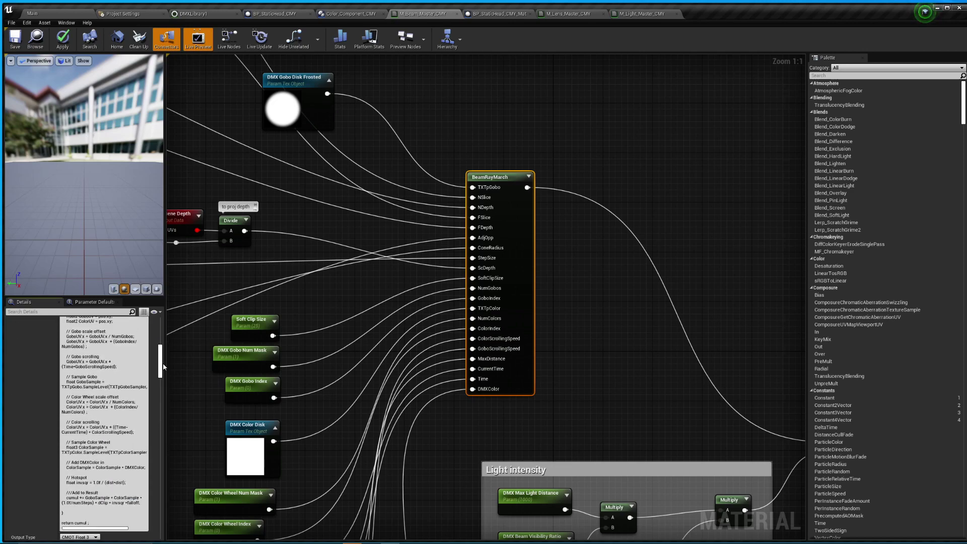
right_click_drag(187, 426, 359, 274)
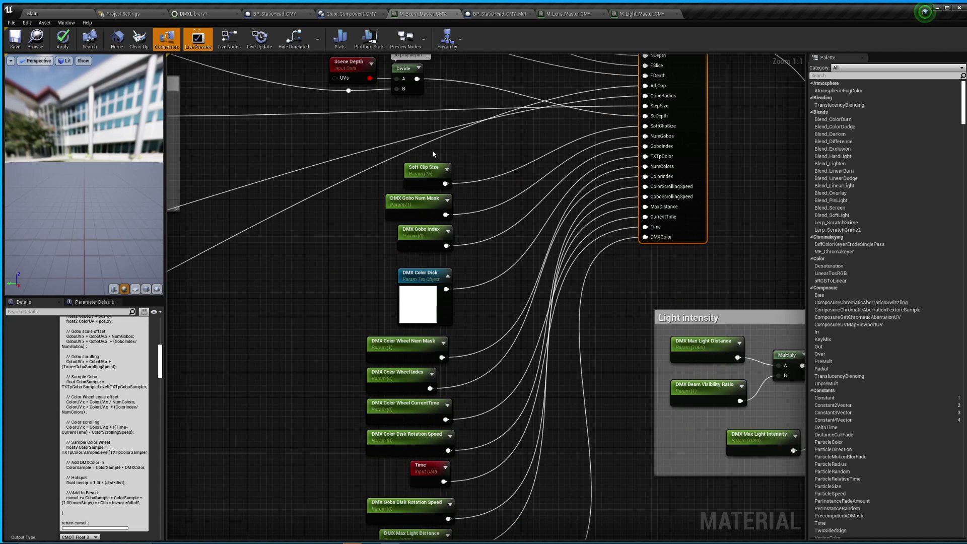
left_click(317, 359)
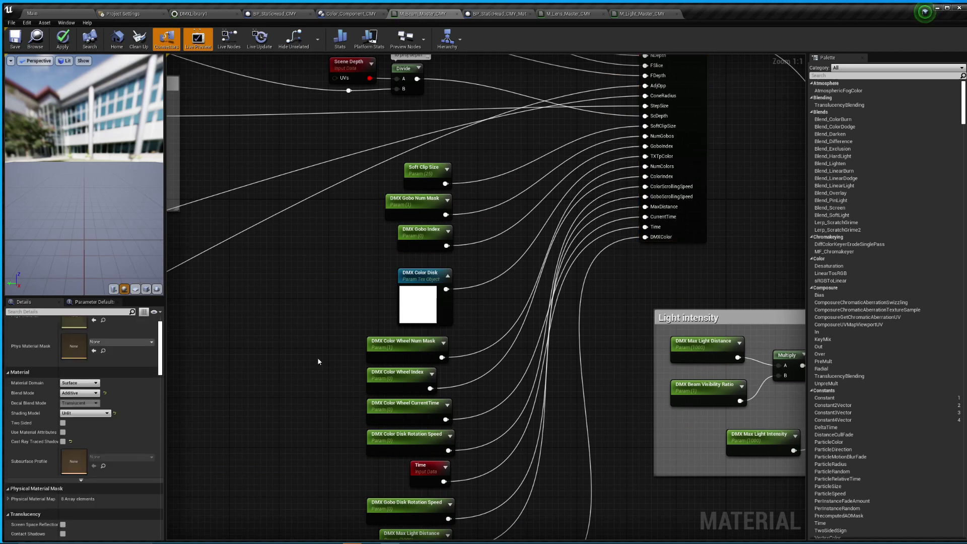
Inspect the DMX Quality Level parameter and its path through Divide and Multiply to VertexInterpolator in the Samples based on distance group.
scroll(319, 312, "down", 2)
right_click_drag(319, 321, 701, 319)
right_click_drag(377, 236, 515, 242)
left_click(552, 202)
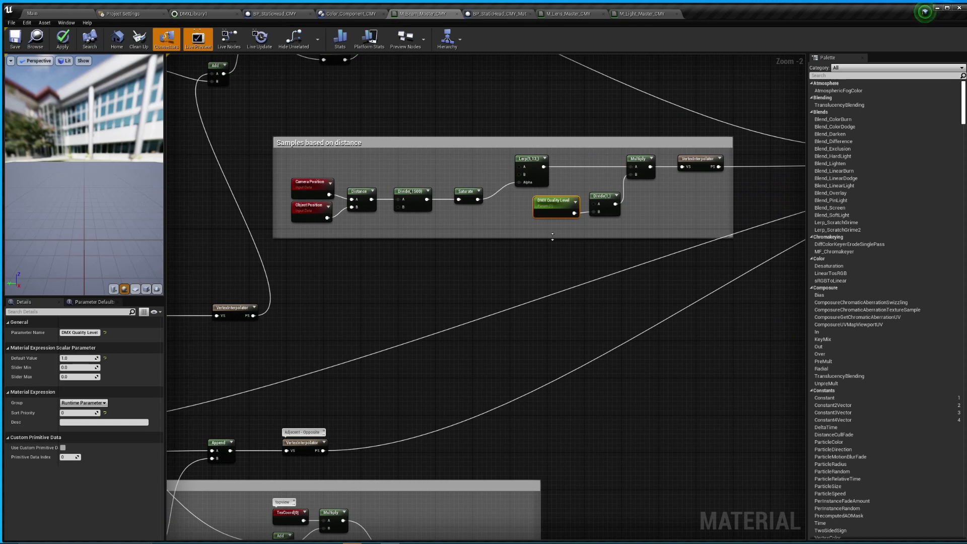
right_click_drag(545, 248, 557, 264)
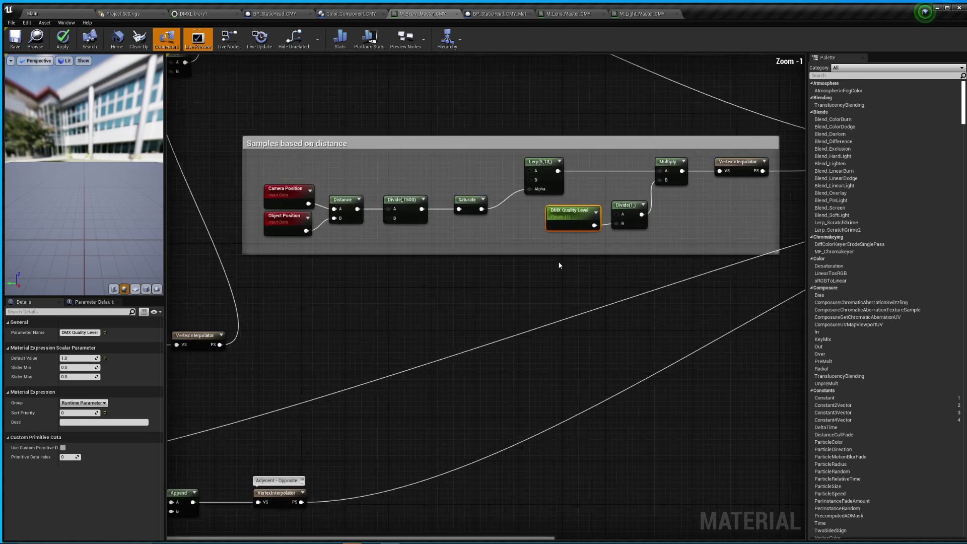
scroll(579, 255, "up", 1)
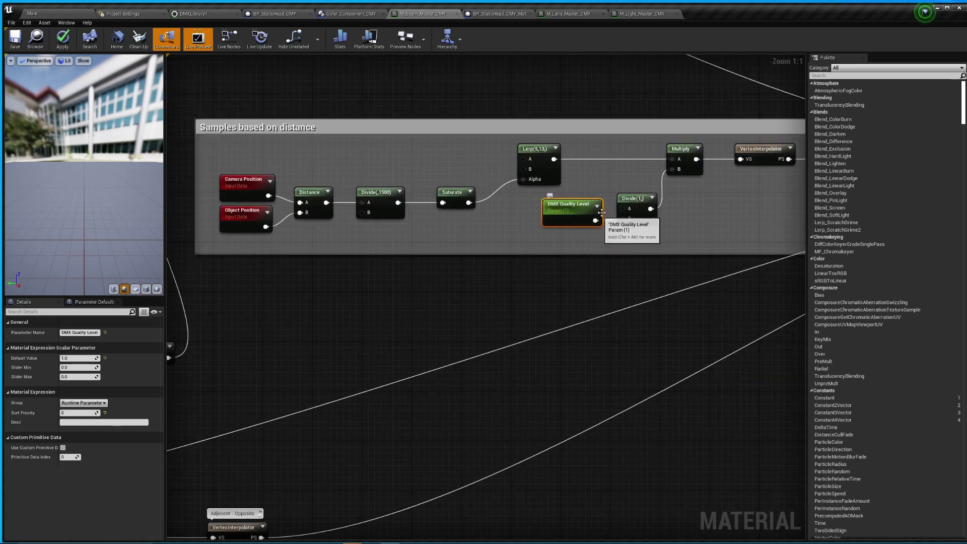
left_click_drag(595, 220, 623, 219)
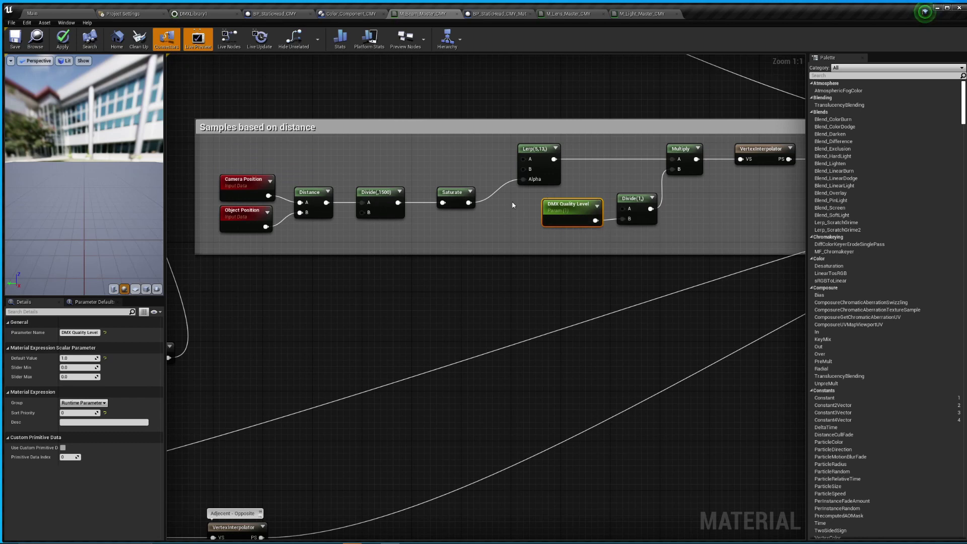
right_click_drag(478, 285, 527, 306)
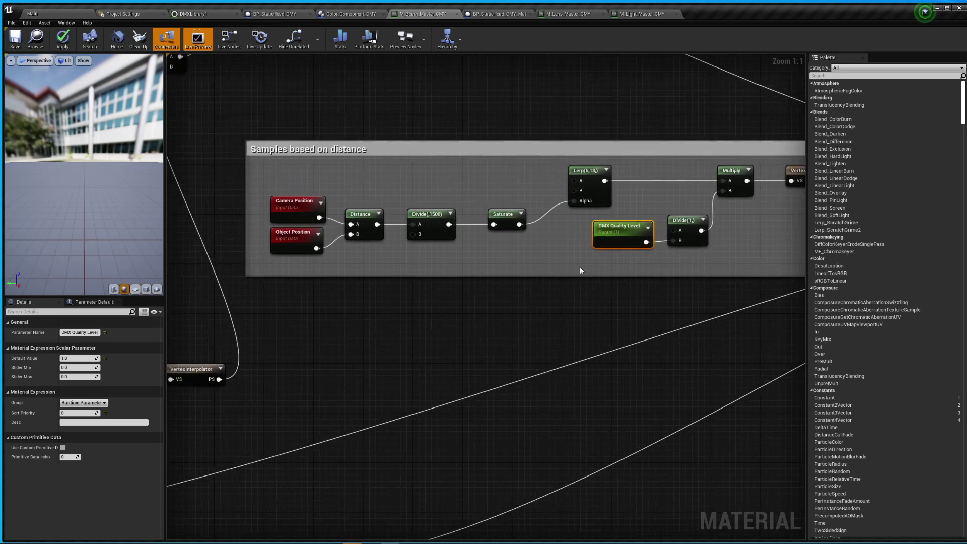
left_click(604, 309)
left_click(627, 234)
right_click_drag(682, 139, 555, 166)
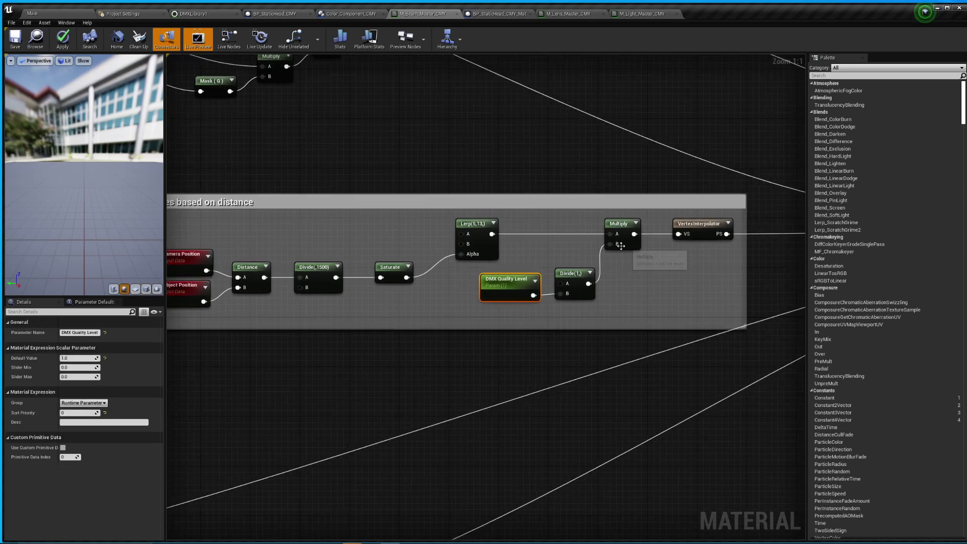
right_click_drag(468, 170, 511, 270)
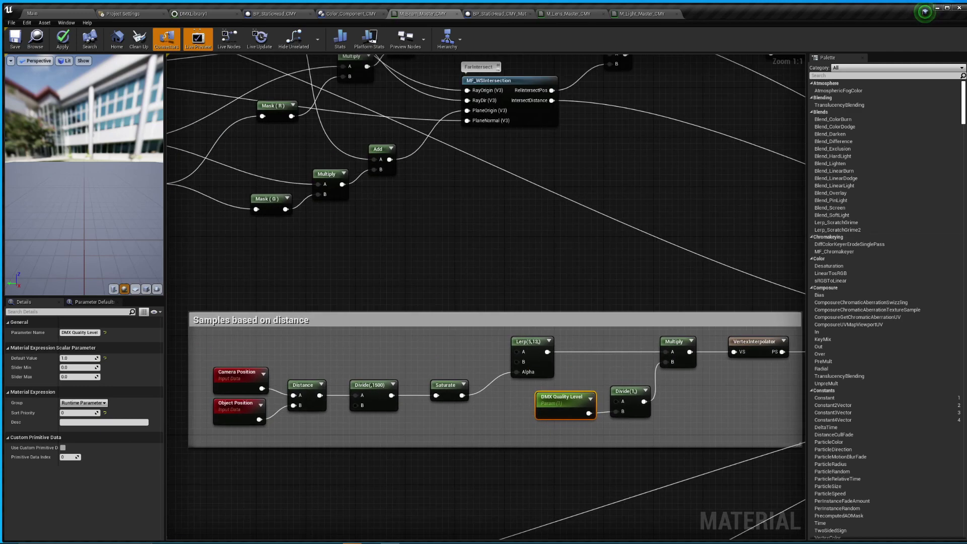